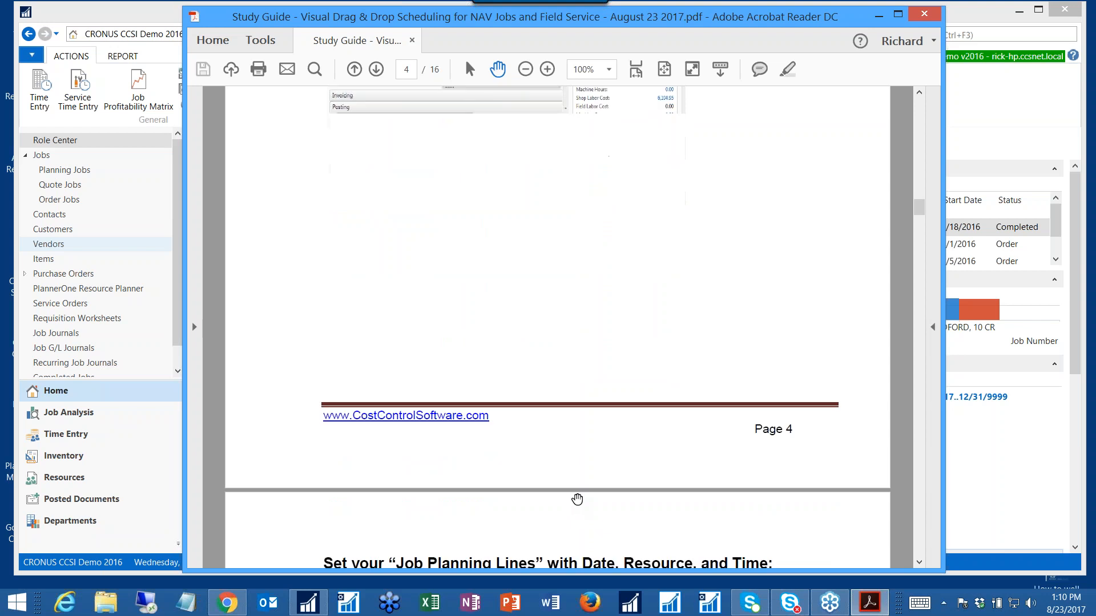
Read the study guide section on setting Job Planning Lines with date, resource and time
scroll(568, 489, "down", 3)
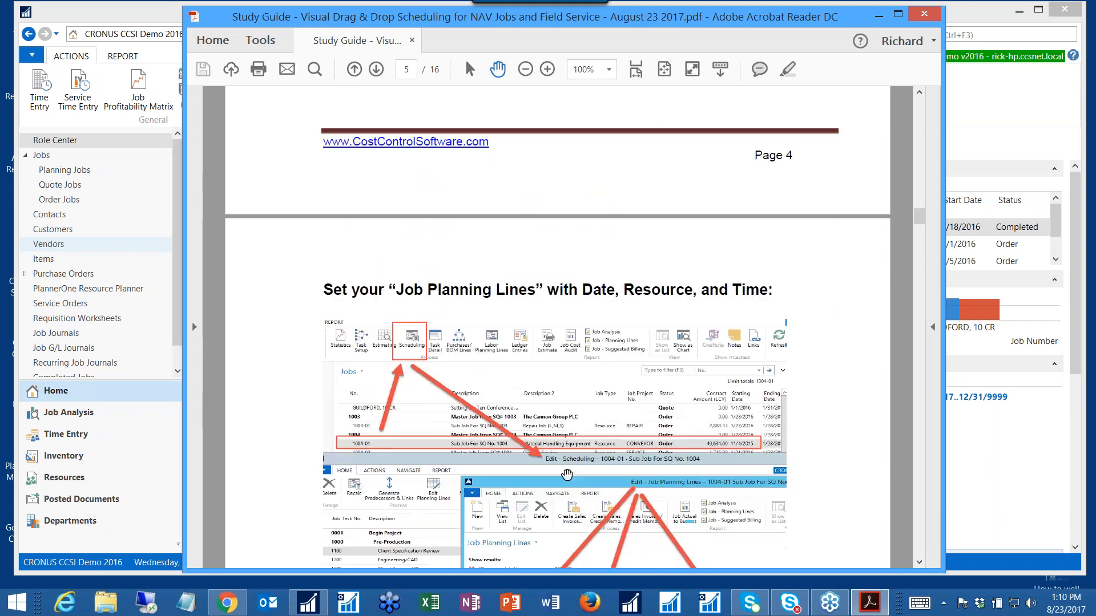
scroll(533, 408, "down", 1)
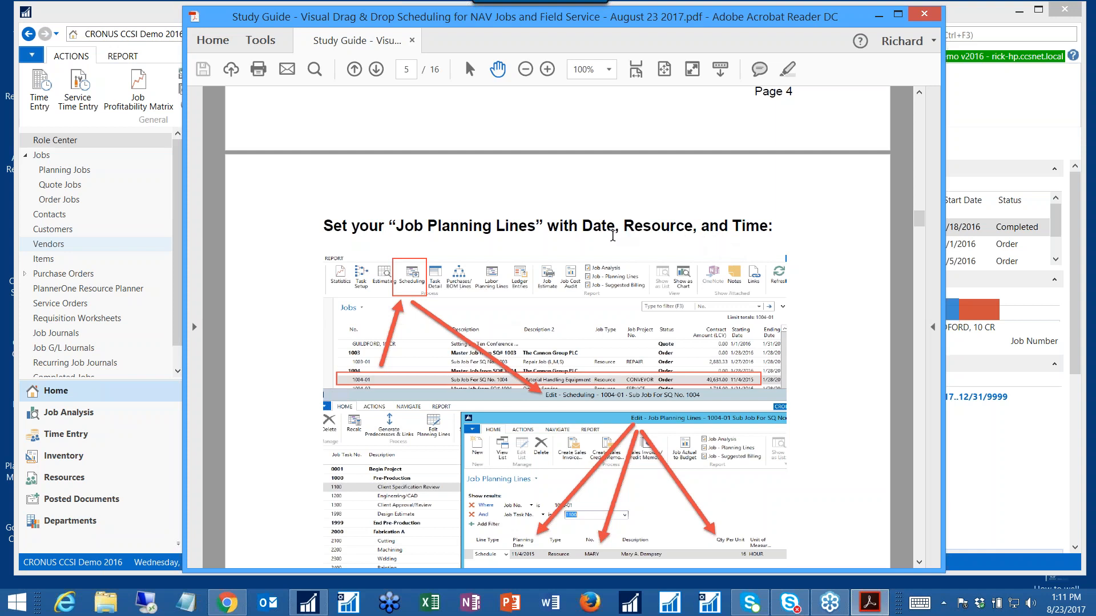
scroll(651, 287, "down", 1)
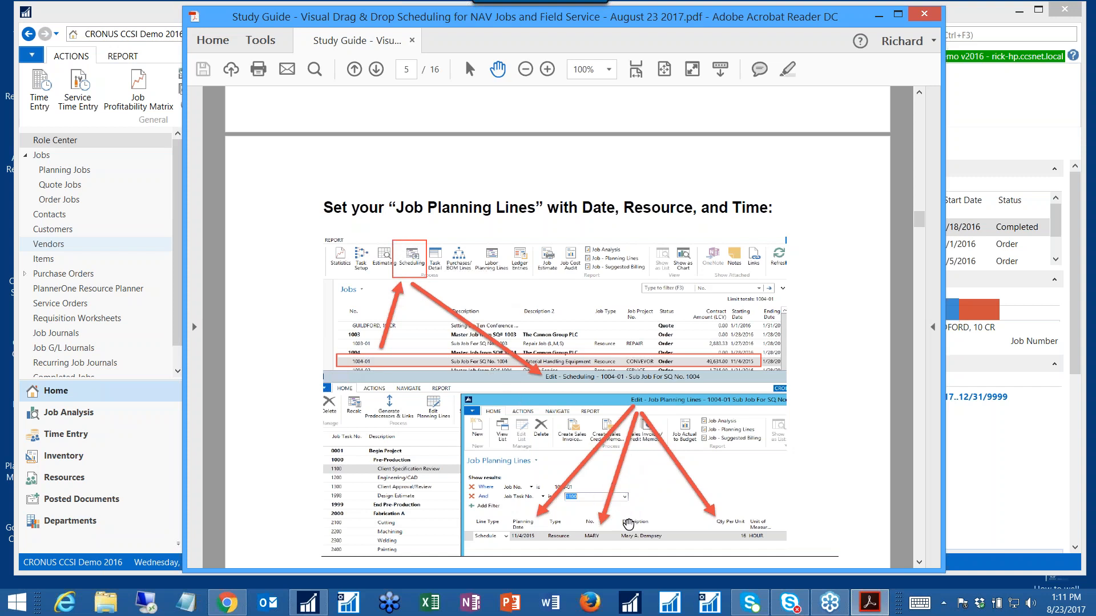
scroll(619, 513, "down", 2)
scroll(613, 501, "down", 2)
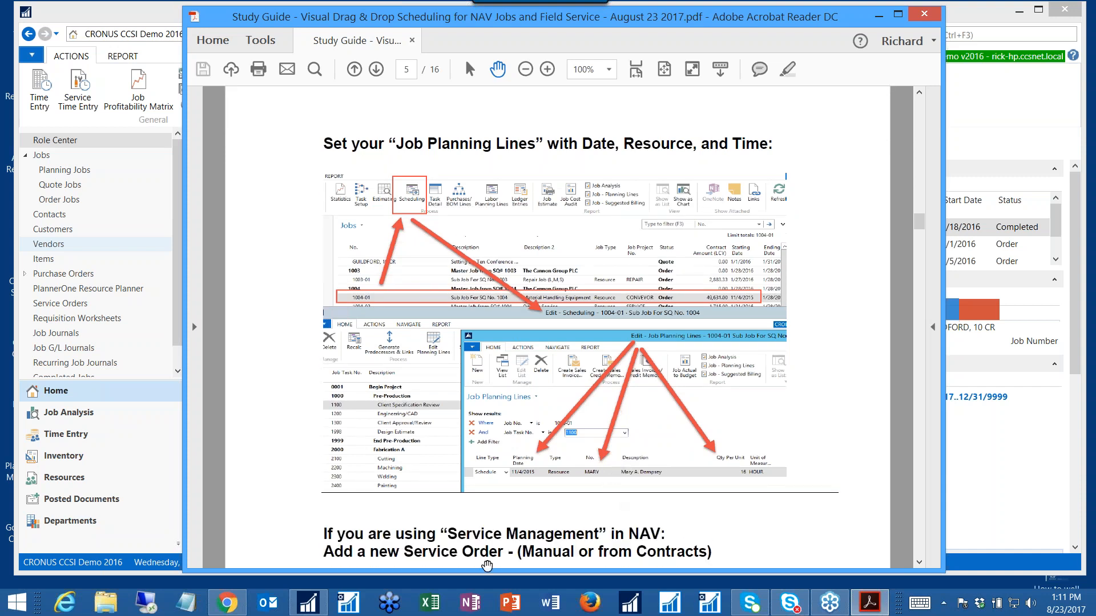
scroll(402, 532, "up", 2)
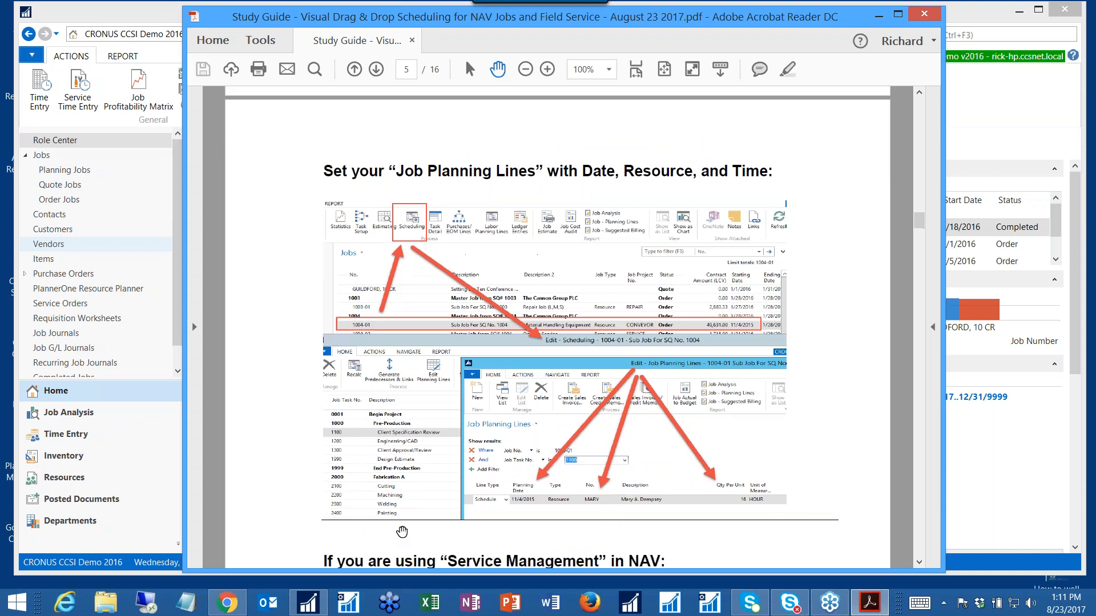
scroll(402, 533, "up", 2)
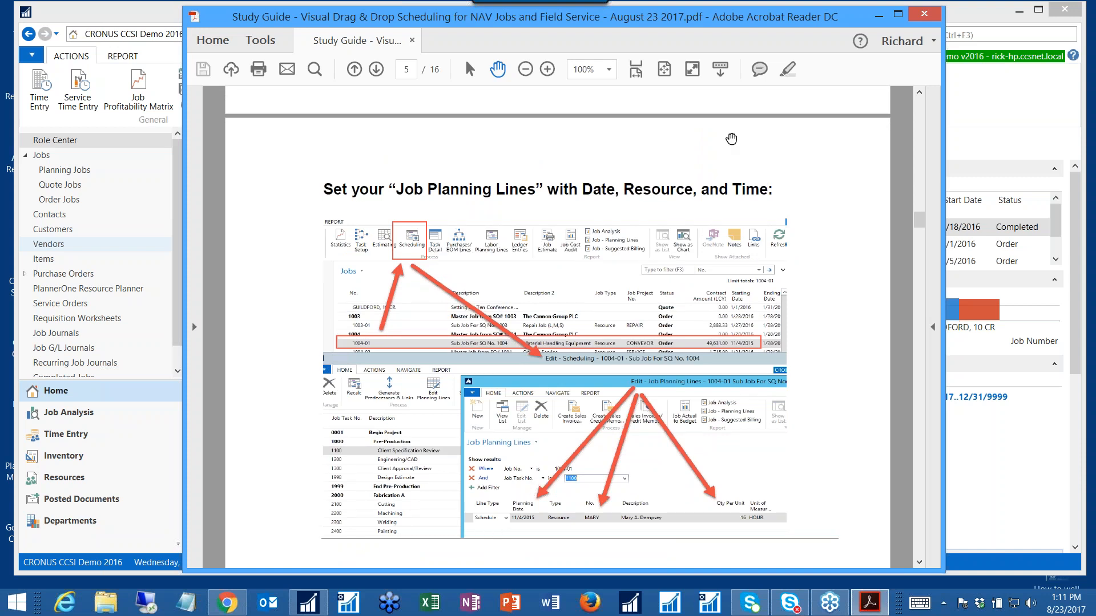
Switch to Microsoft Dynamics NAV, open the order jobs list and review master job 5020 New Conveyor Project with its sub jobs
left_click(878, 16)
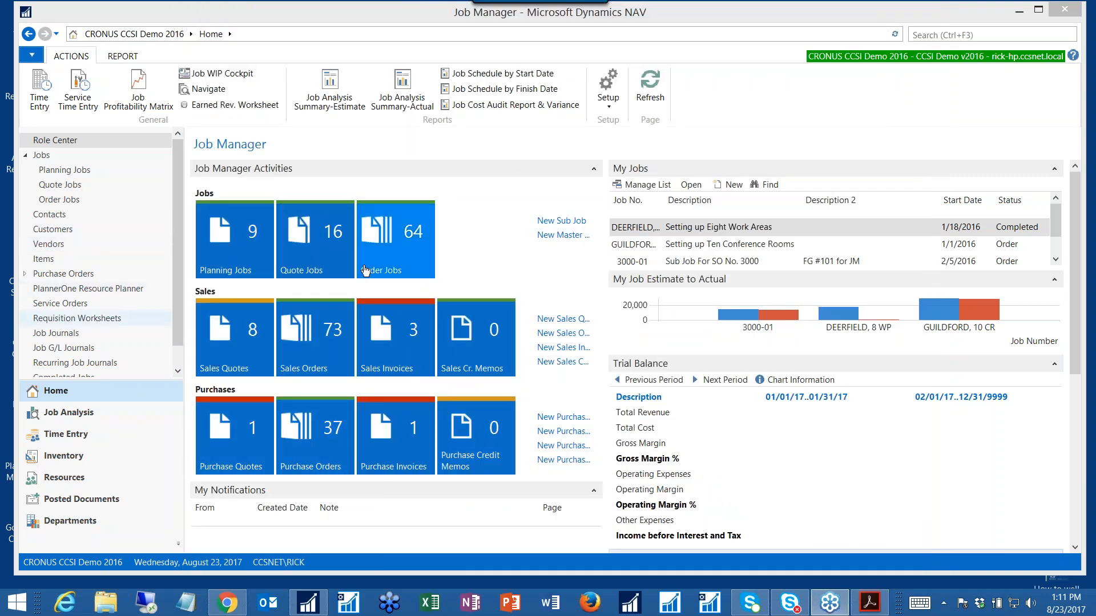
left_click(403, 263)
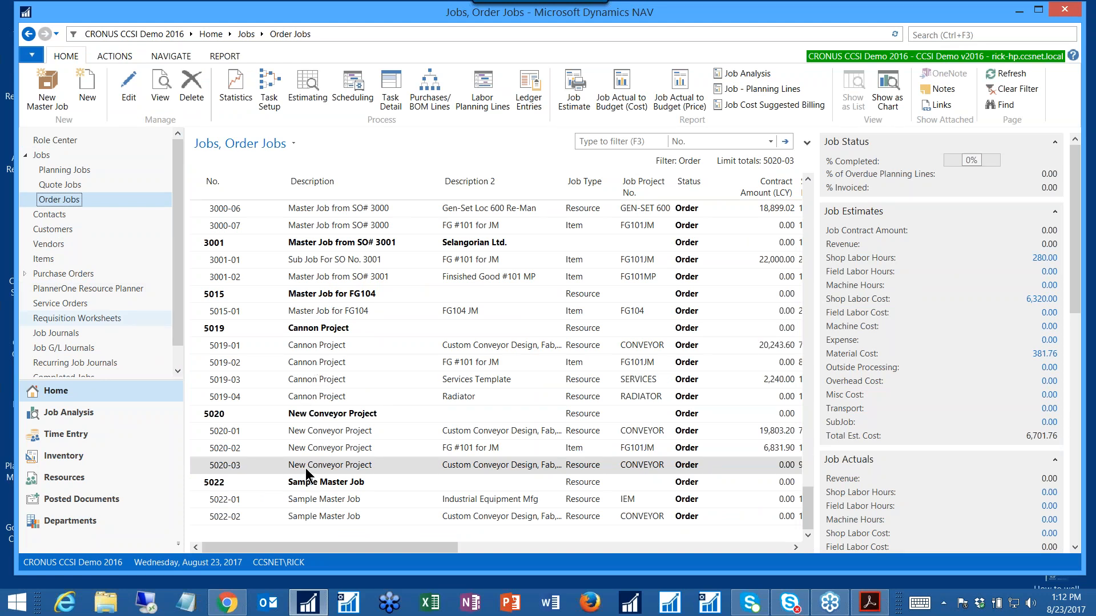
scroll(329, 455, "up", 2)
scroll(325, 429, "down", 2)
left_click(305, 418)
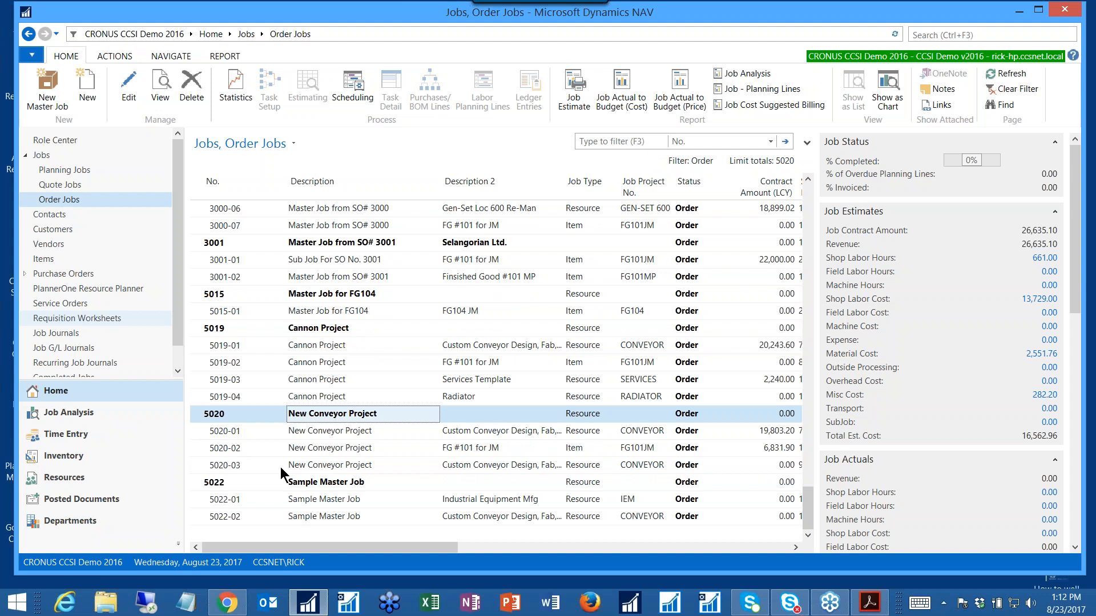
left_click(318, 467)
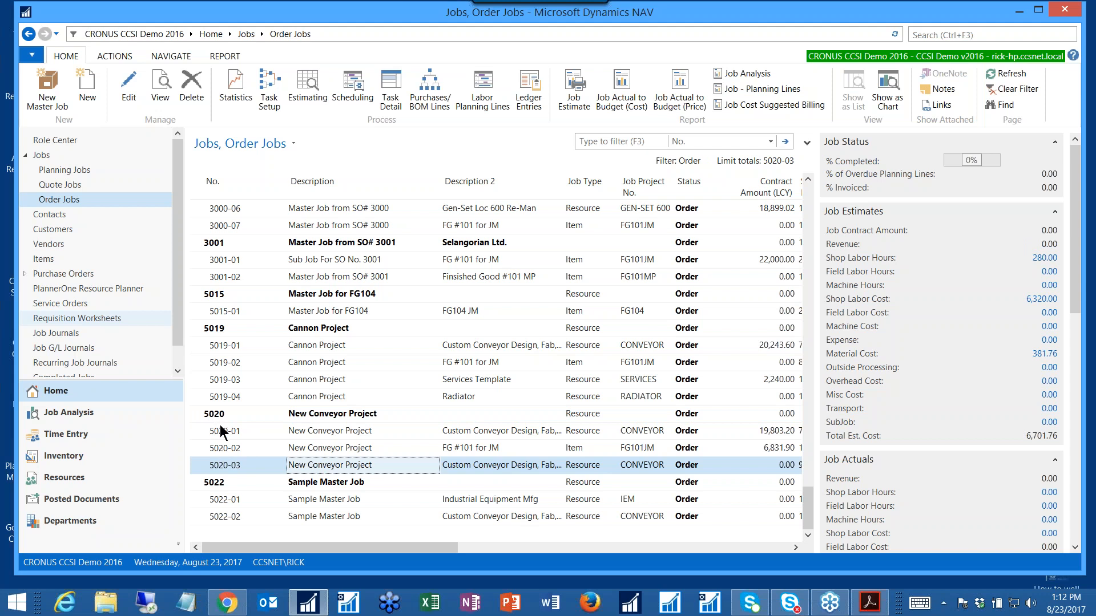
left_click(248, 448)
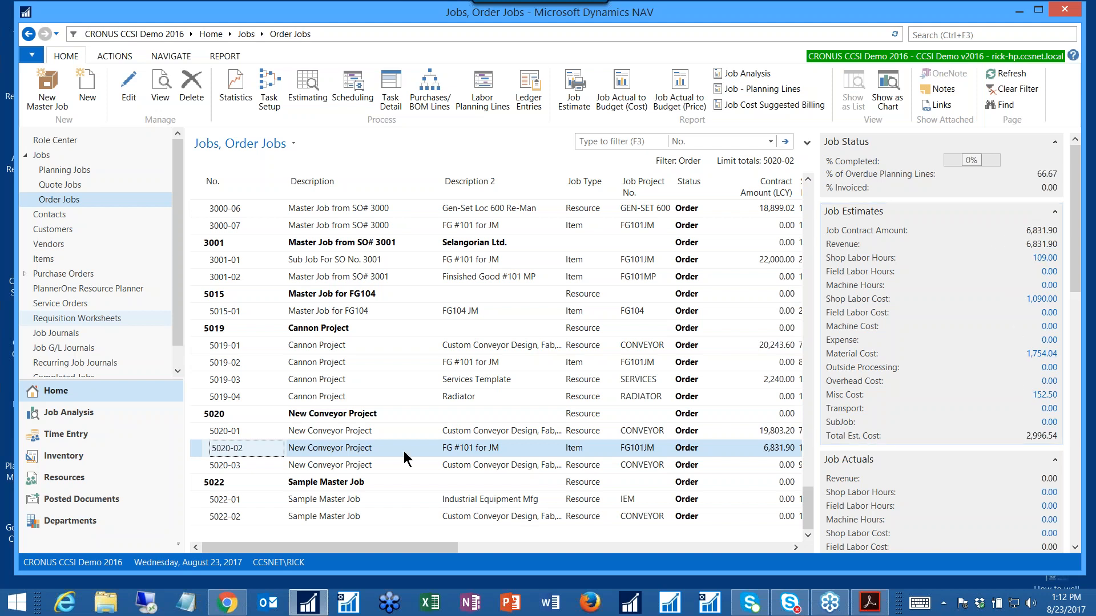
left_click(378, 466)
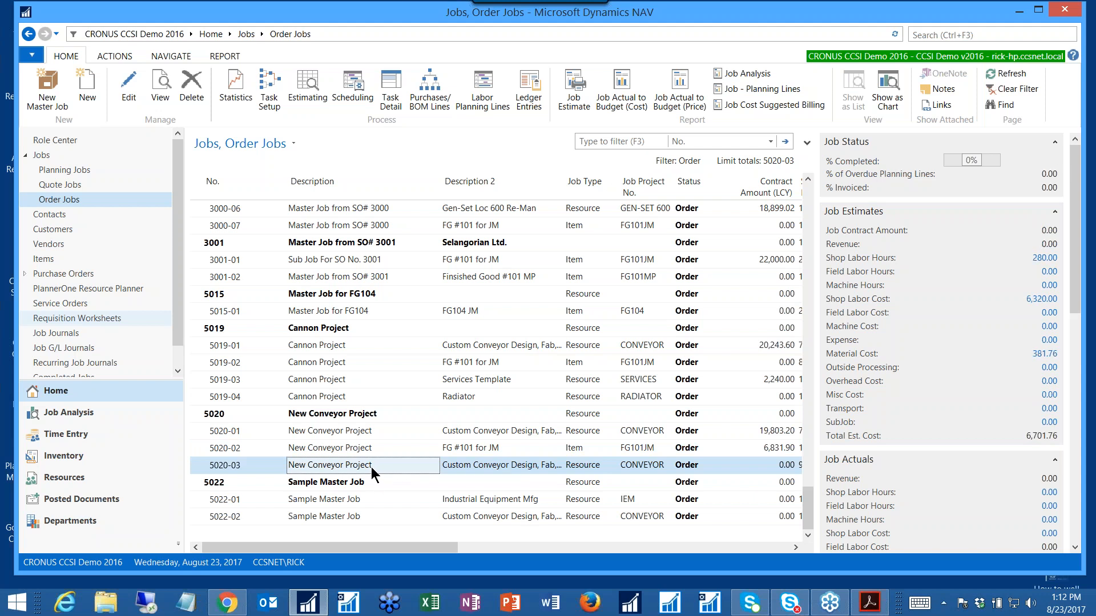
Create a new job card as a sub job of master job 5020 New Conveyor Project
left_click(89, 90)
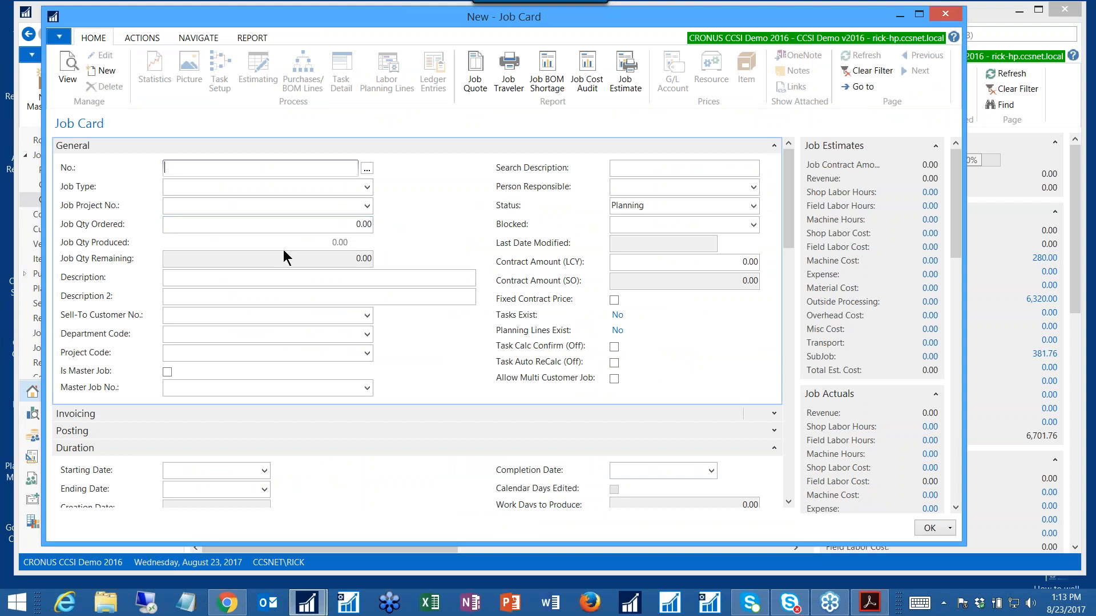
key("Tab")
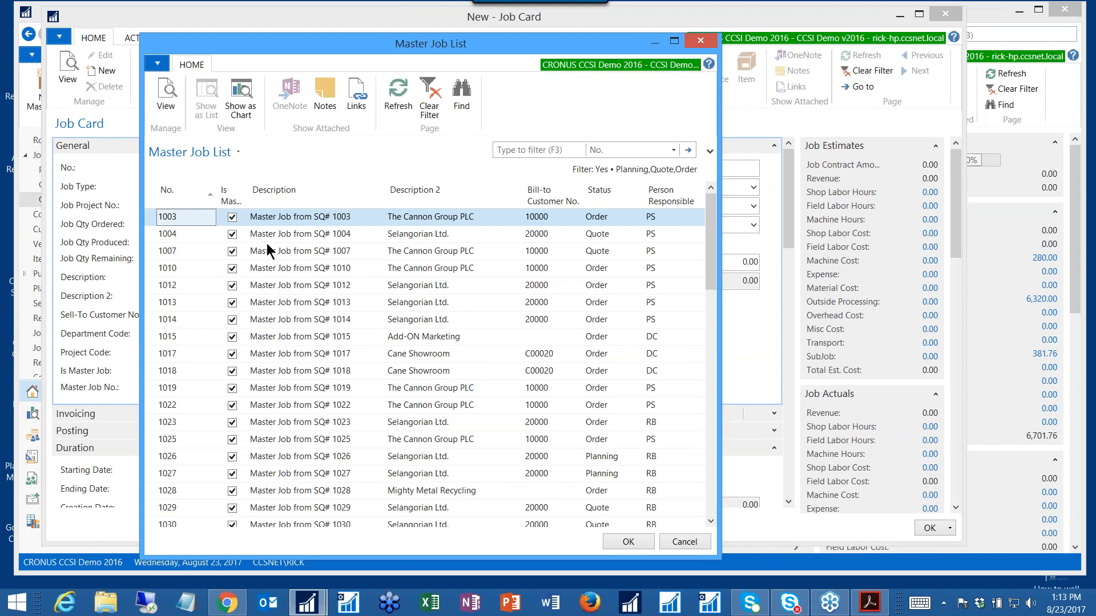
scroll(266, 251, "down", 5)
scroll(262, 296, "down", 3)
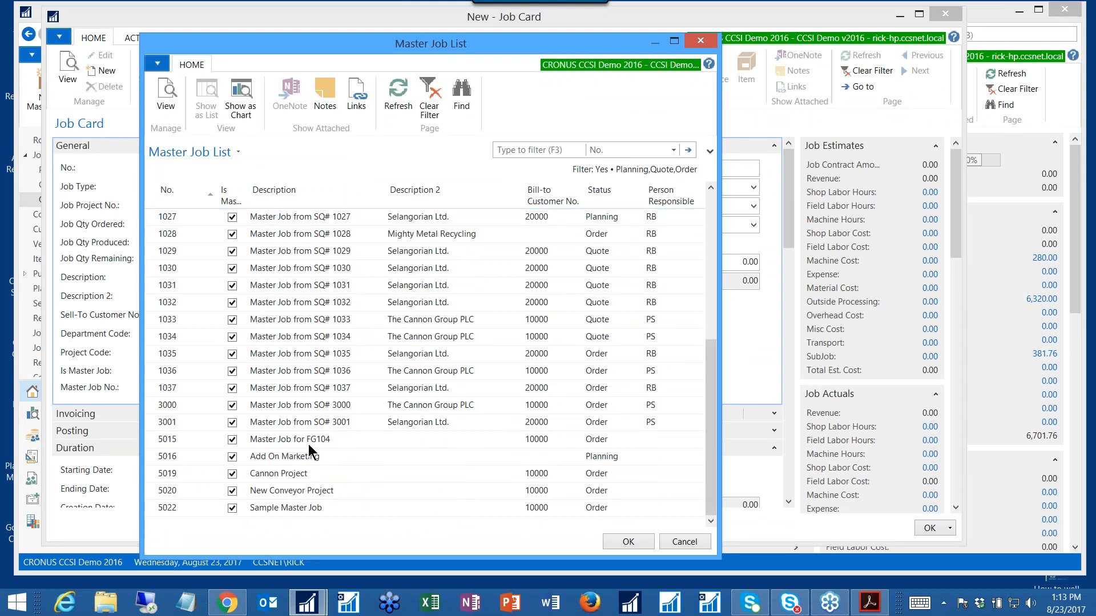
left_click(282, 489)
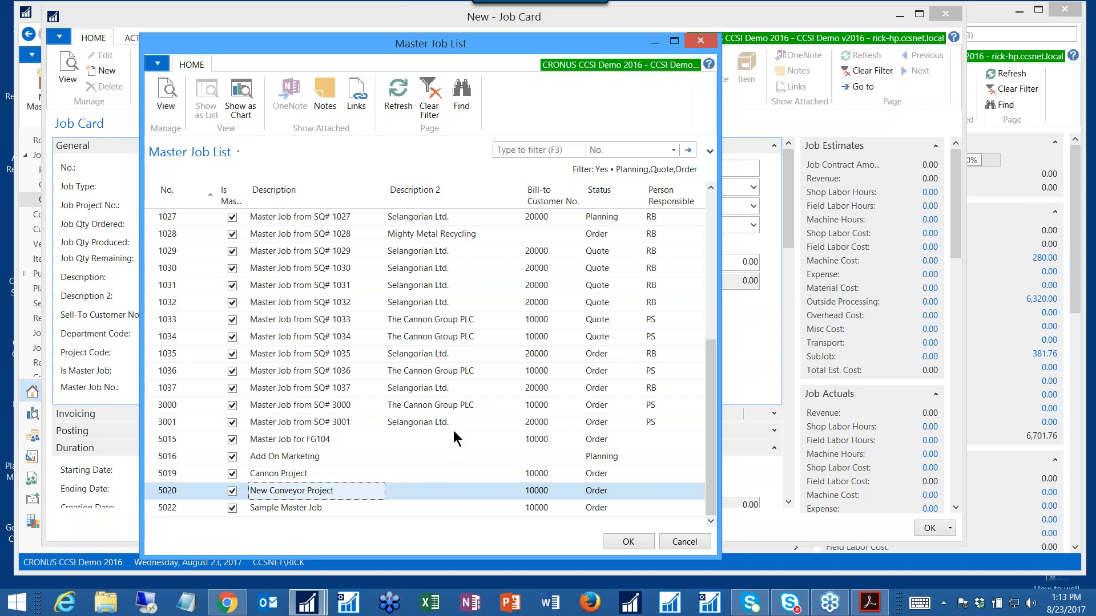
left_click(625, 541)
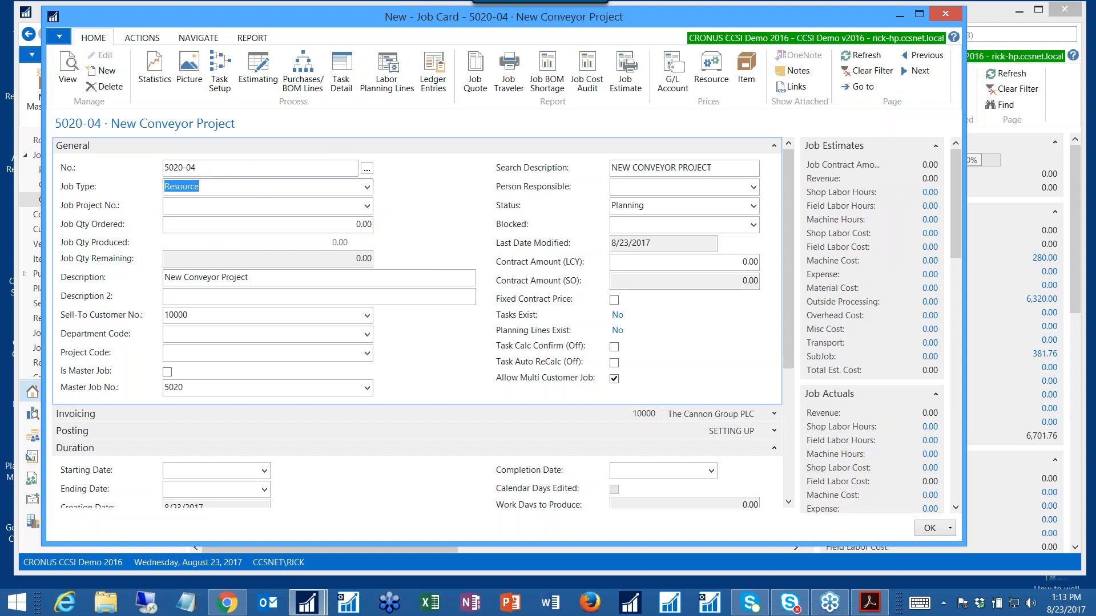
Set the new job's project number to CONVEYOR and its ordered quantity to 1
left_click(294, 208)
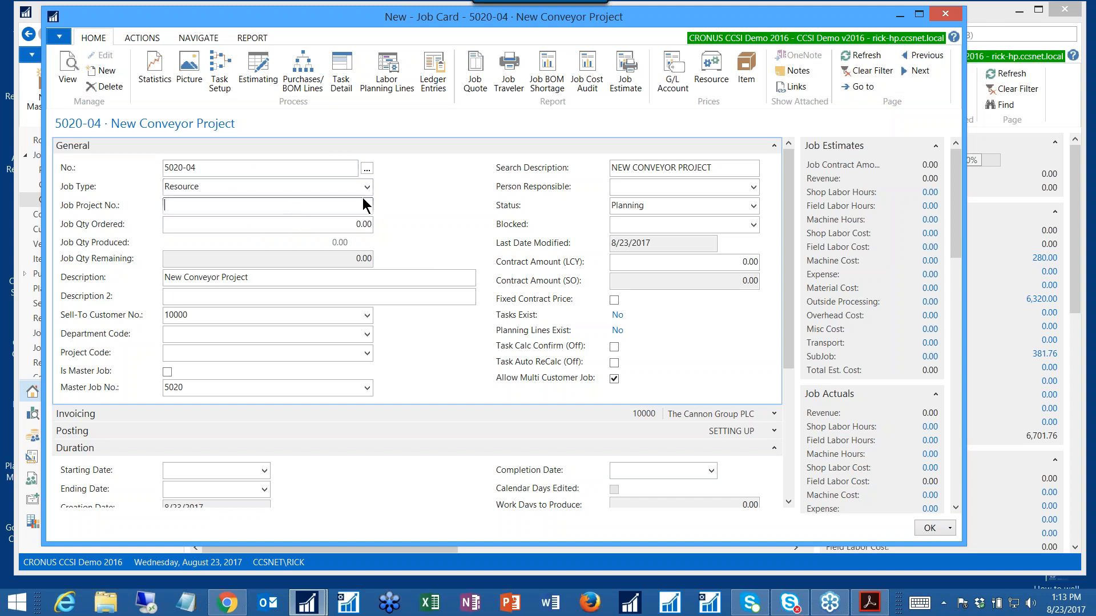
left_click(367, 206)
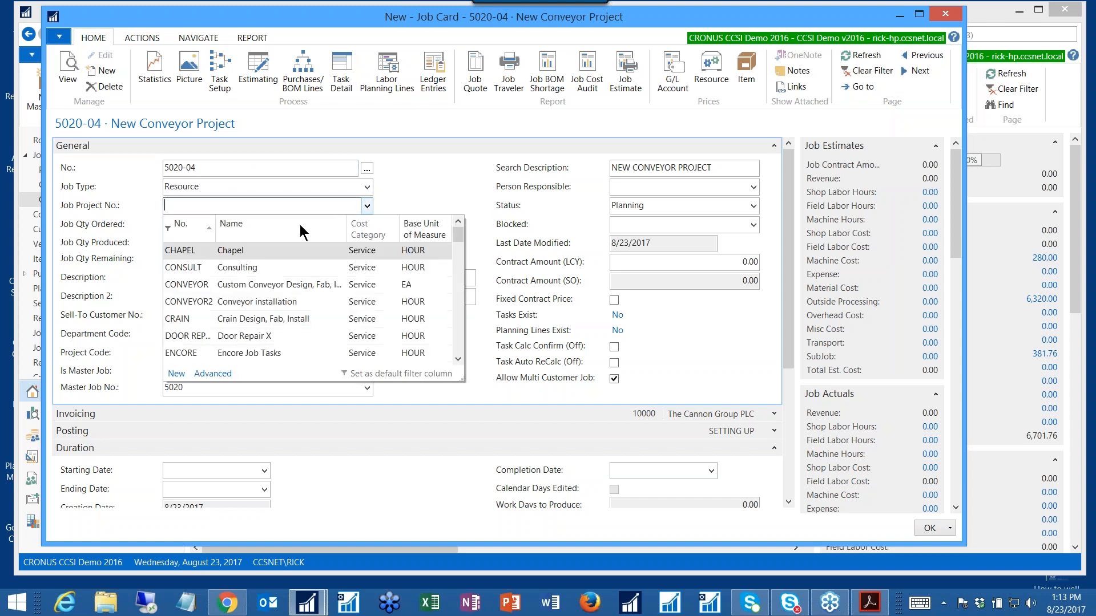
left_click(265, 284)
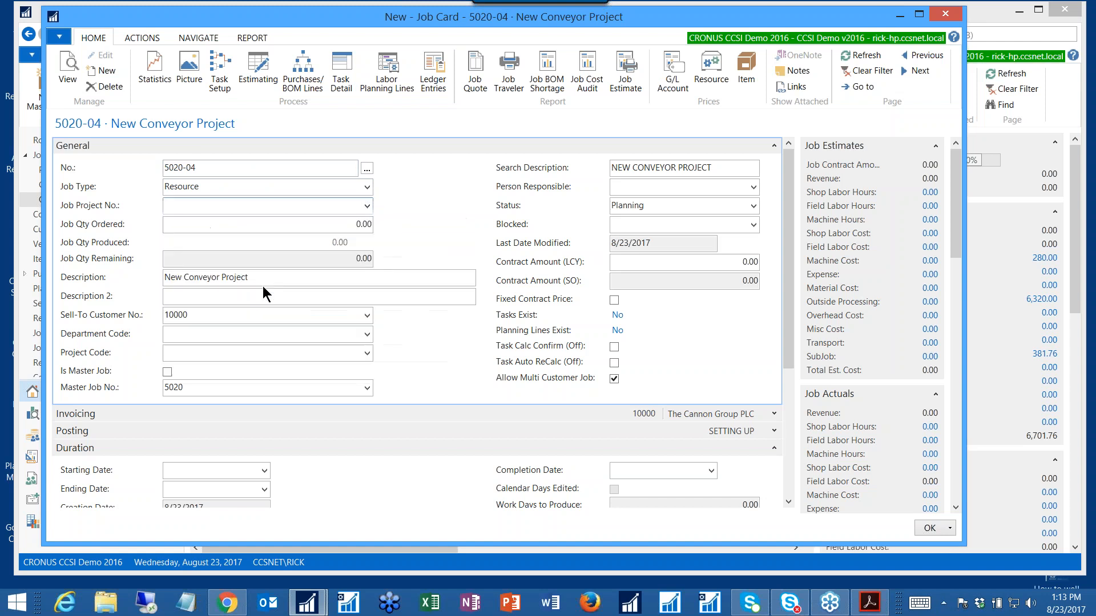
left_click(276, 223)
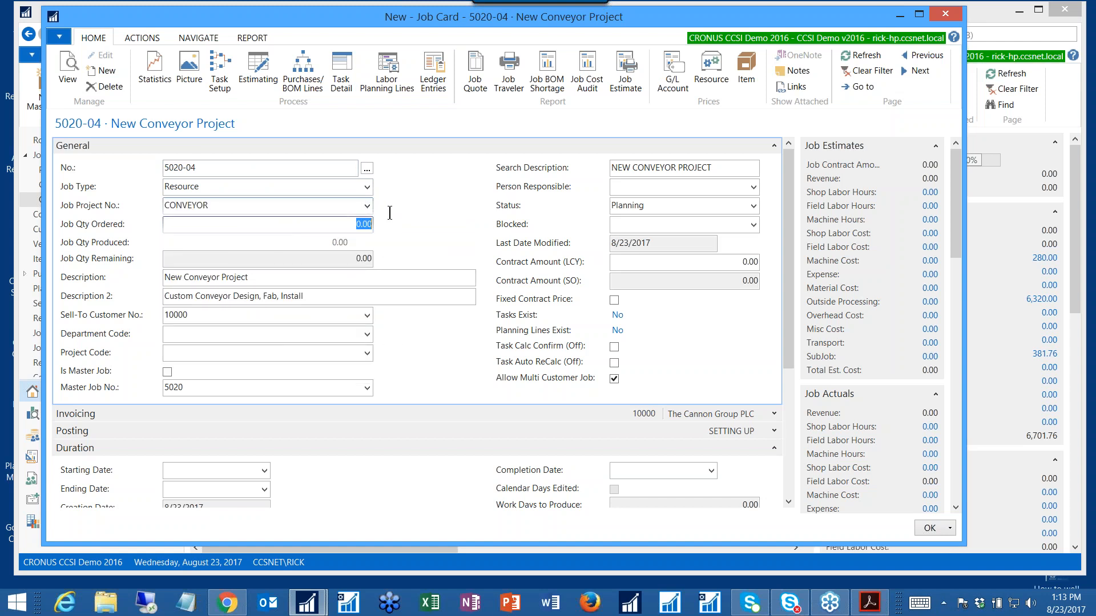
type("1")
key("Tab")
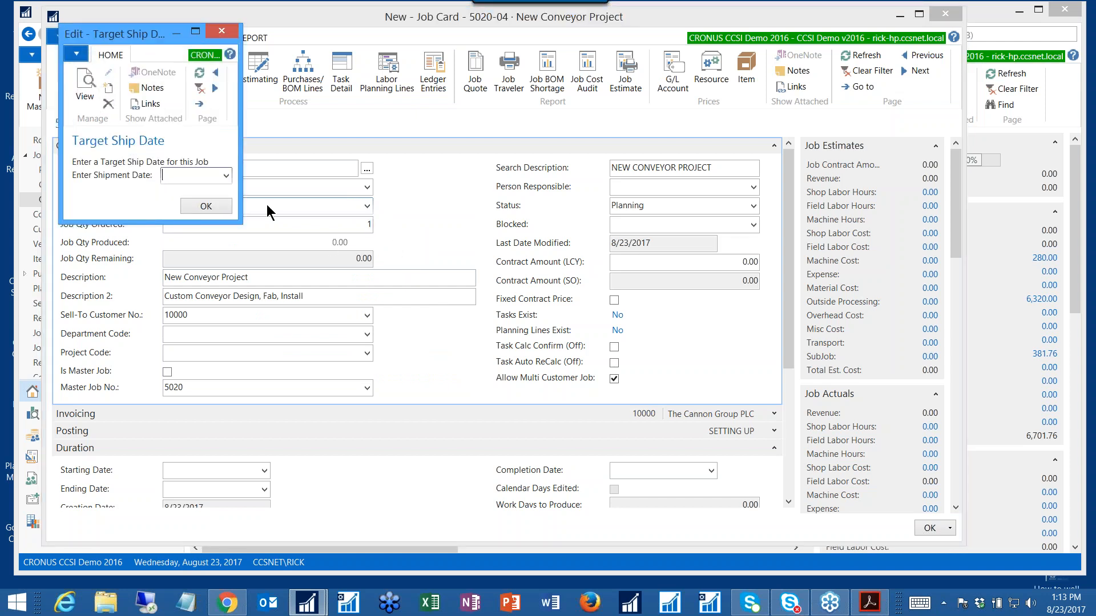
Enter 10/27/2017 as the job's target ship date and confirm it
left_click(227, 175)
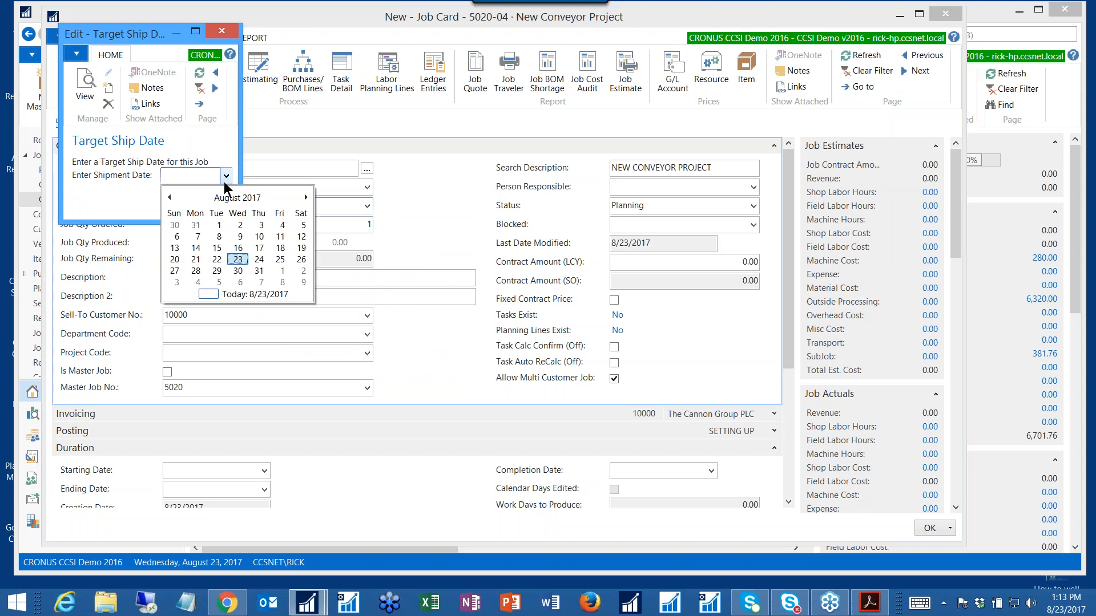
left_click(306, 197)
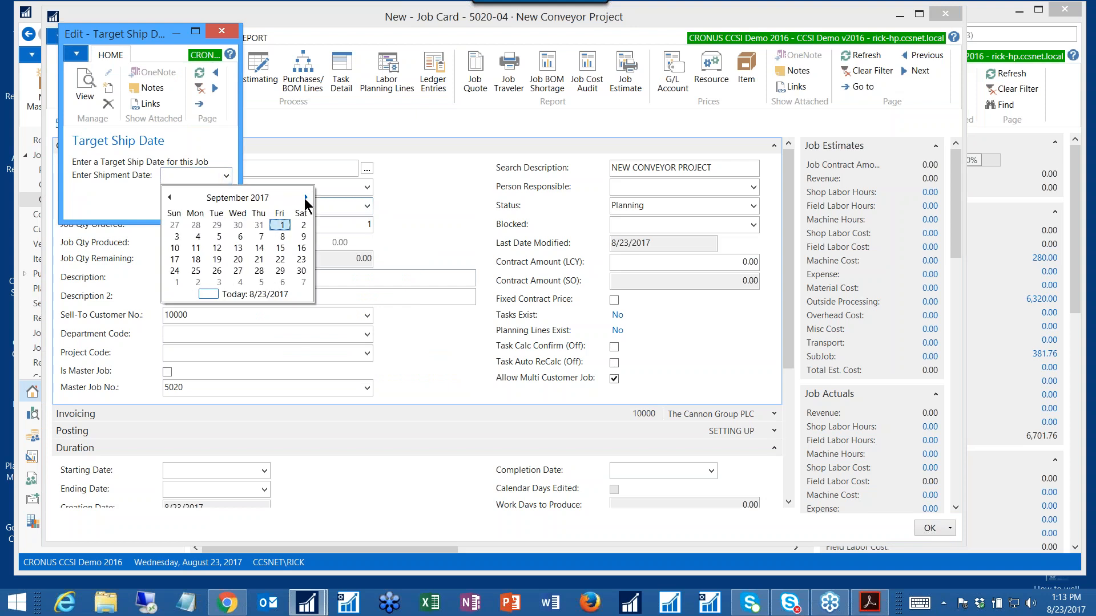
left_click(306, 198)
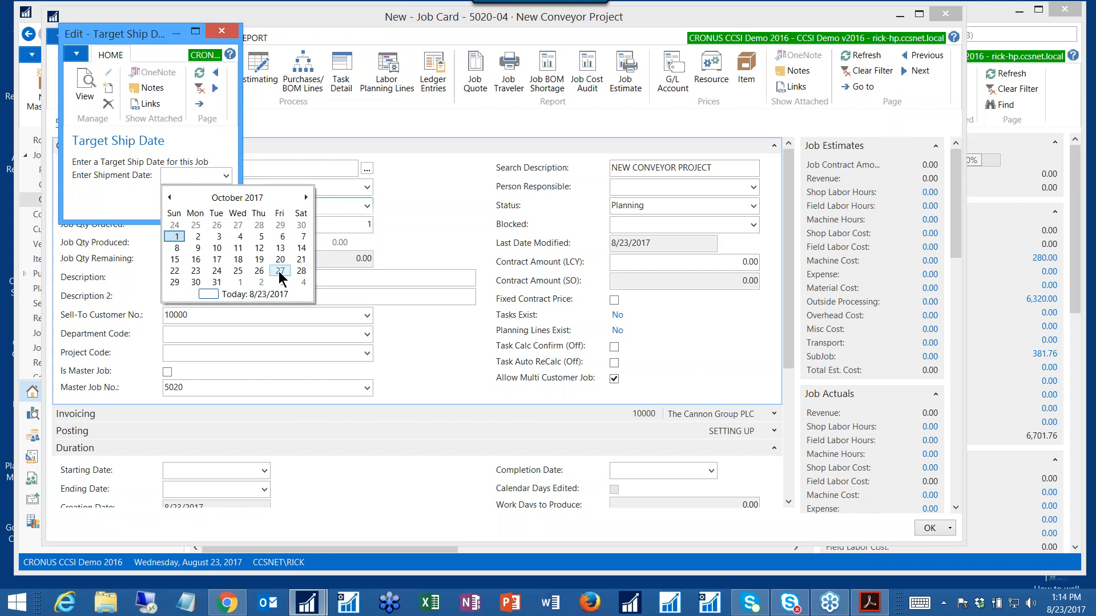
left_click(280, 271)
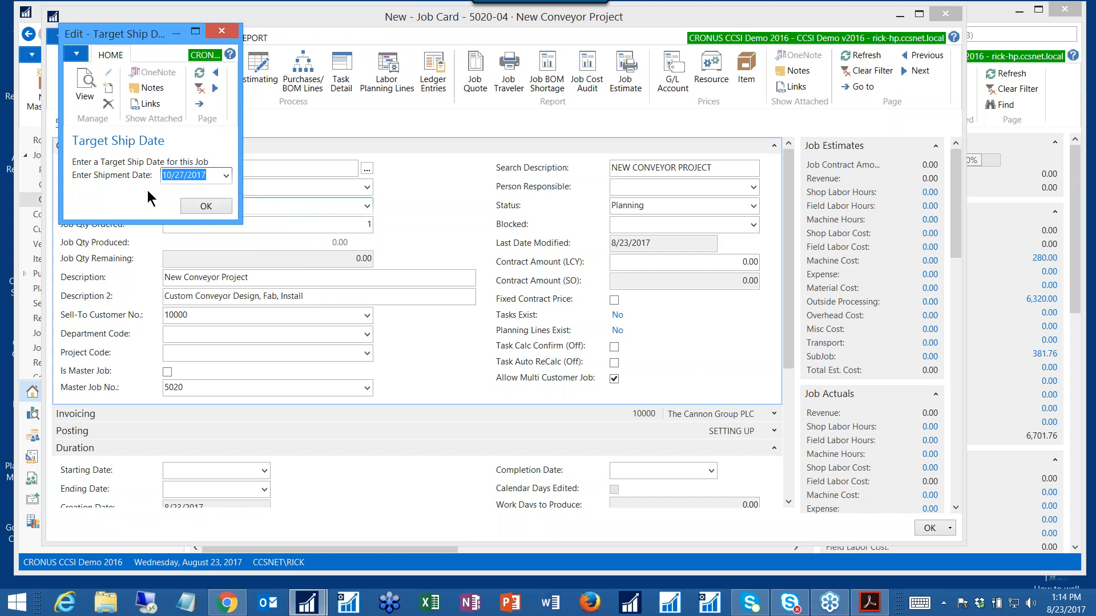
left_click(204, 207)
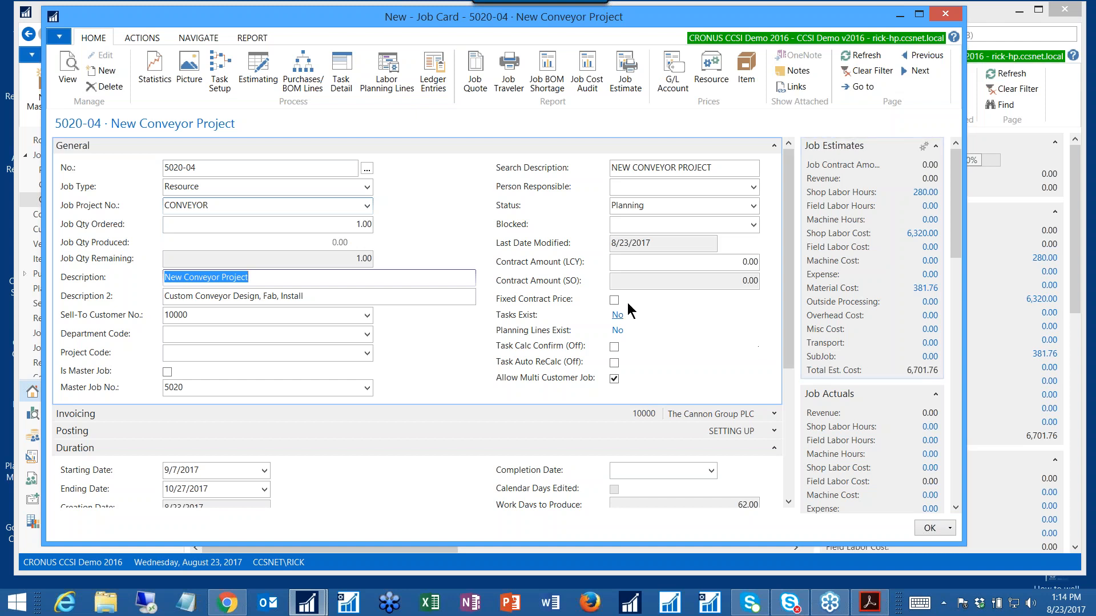
Change the new conveyor job's status to Order
left_click(715, 208)
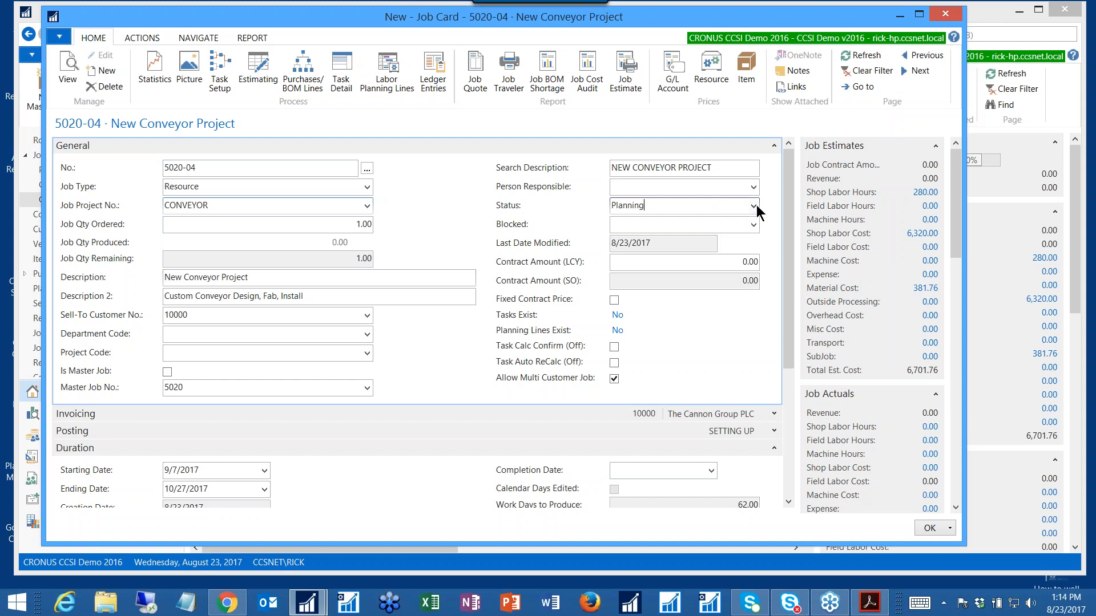
left_click(753, 207)
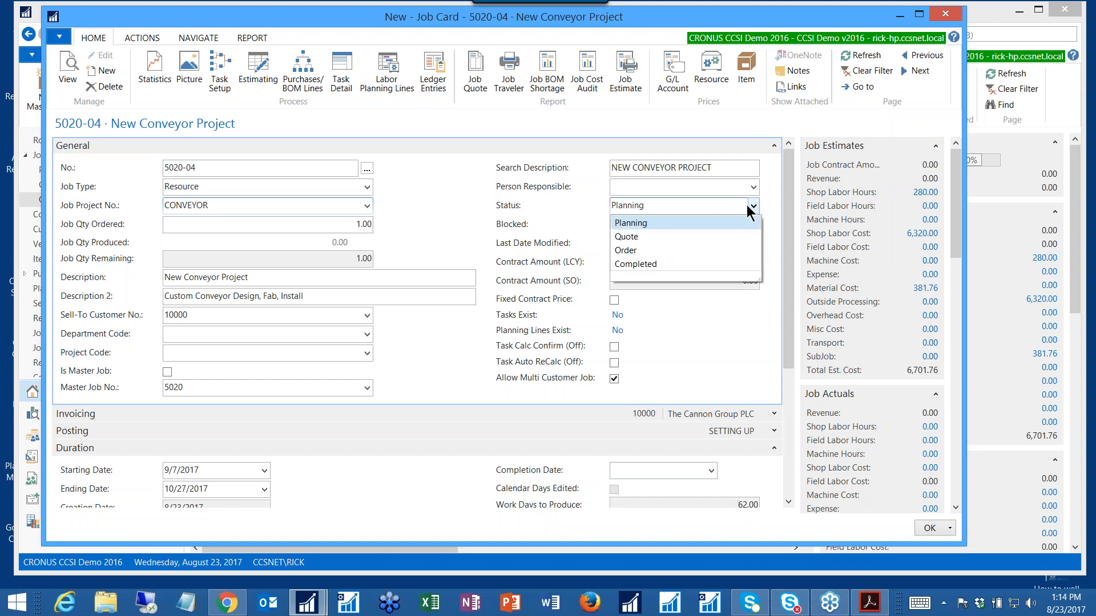
left_click(642, 247)
left_click(643, 223)
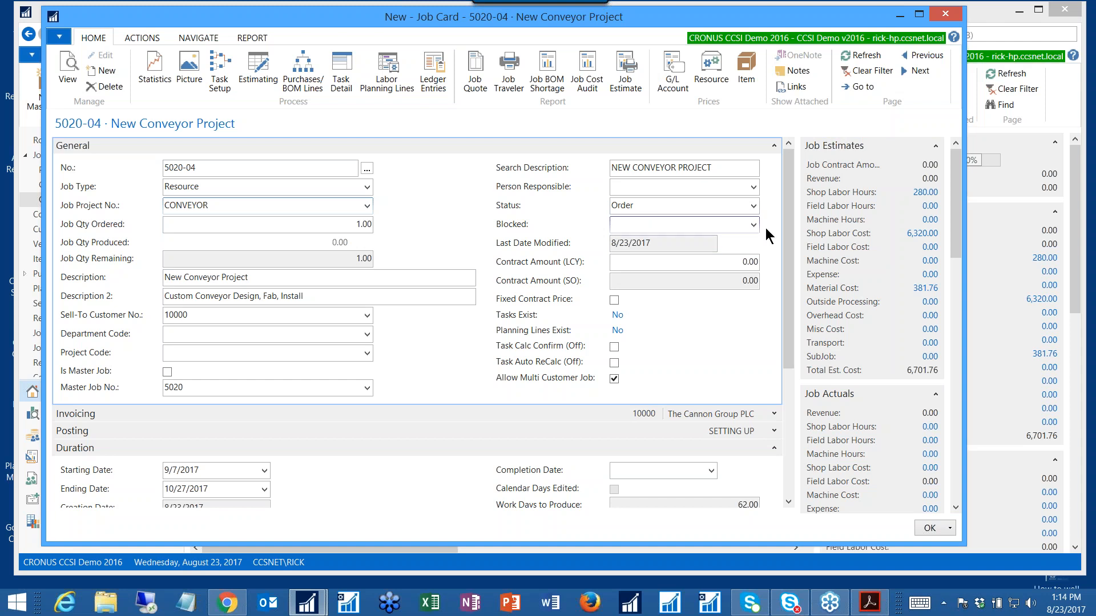
Set the job's PlannerOne Color 1 to the standard blue #0070c0 and close the job card
left_click_drag(789, 189, 785, 330)
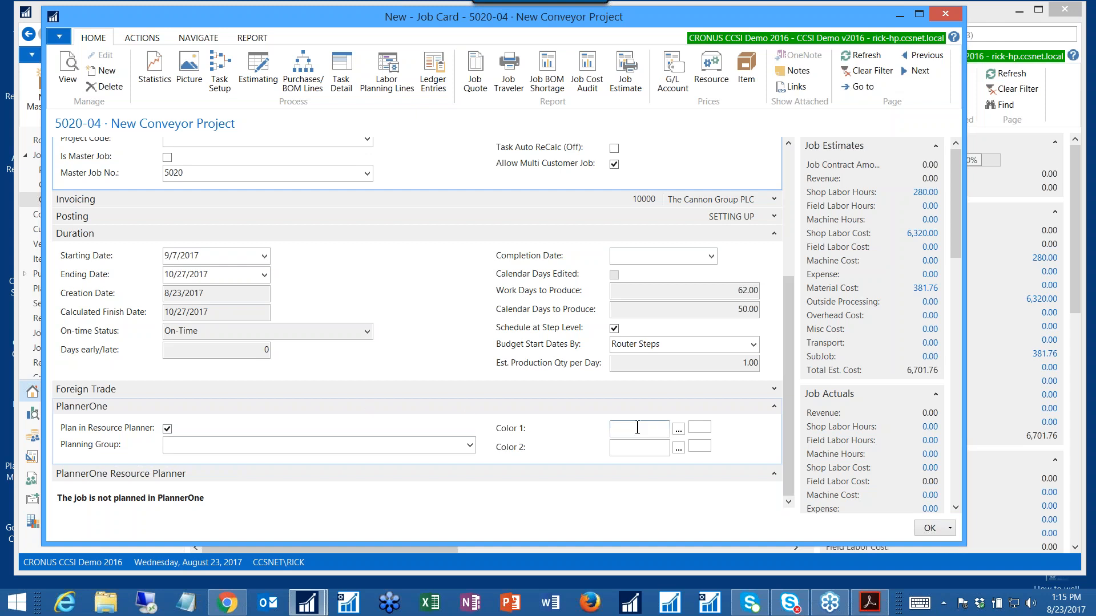
left_click(680, 429)
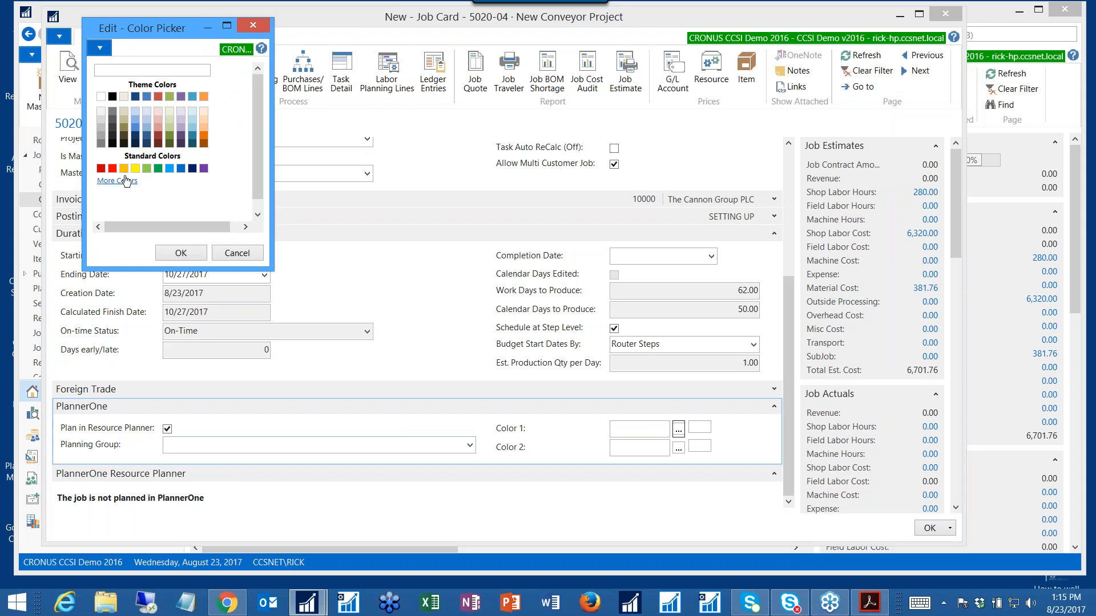
left_click(181, 169)
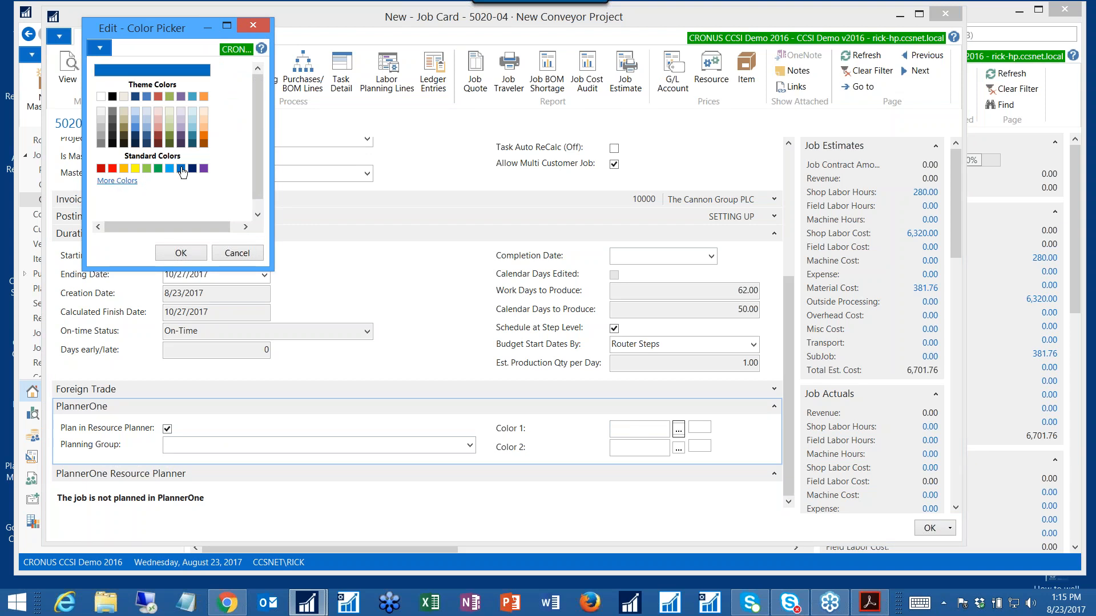
left_click(180, 253)
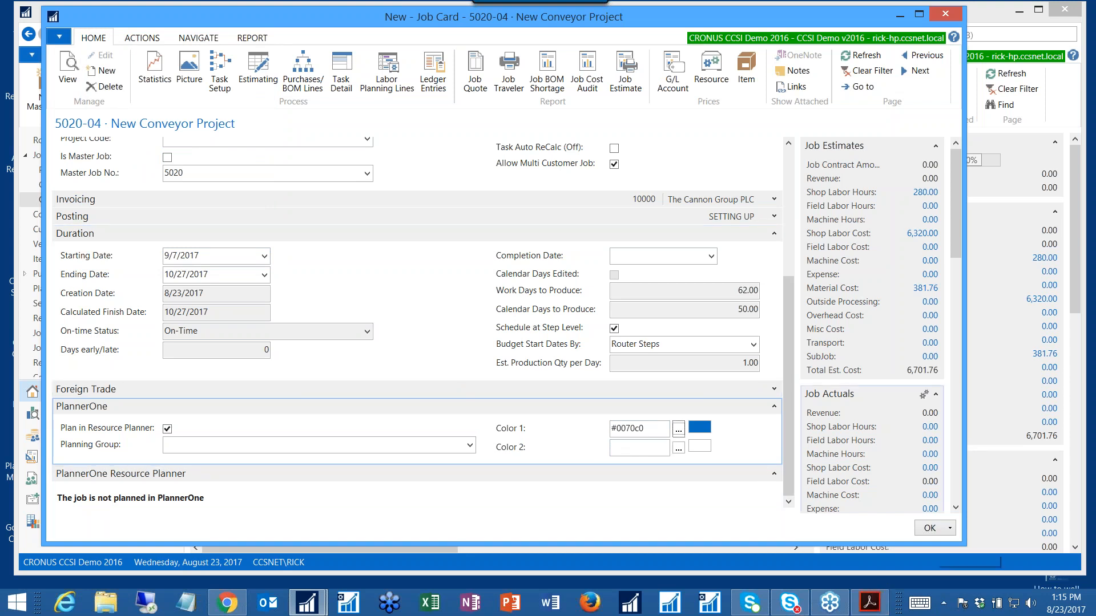
left_click(927, 529)
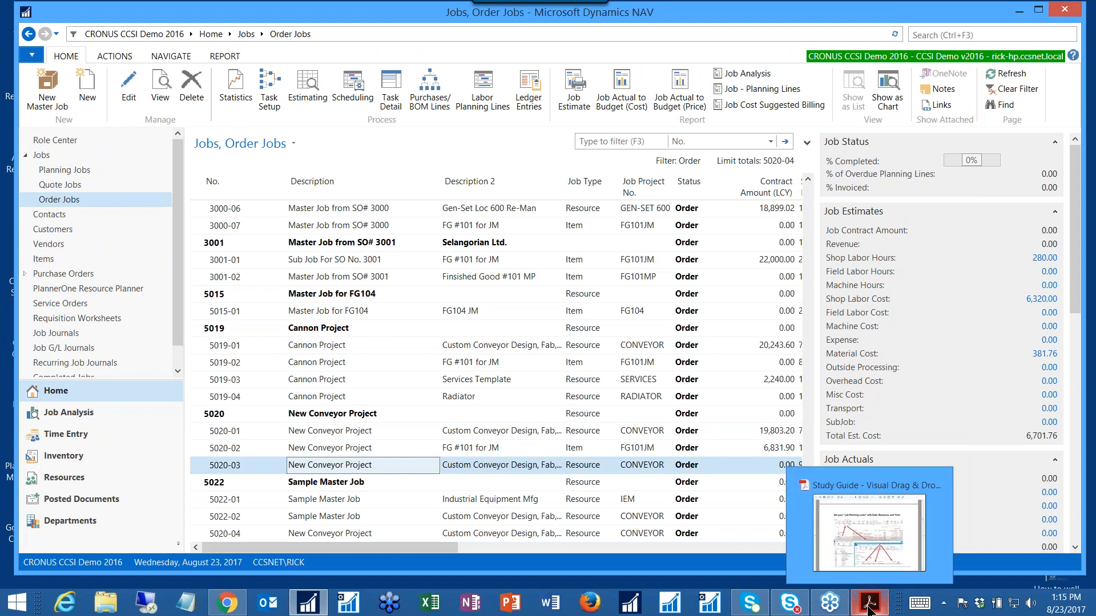
Refresh the order jobs list and open the Scheduling page for New Conveyor Project job 5020-04
left_click(1007, 74)
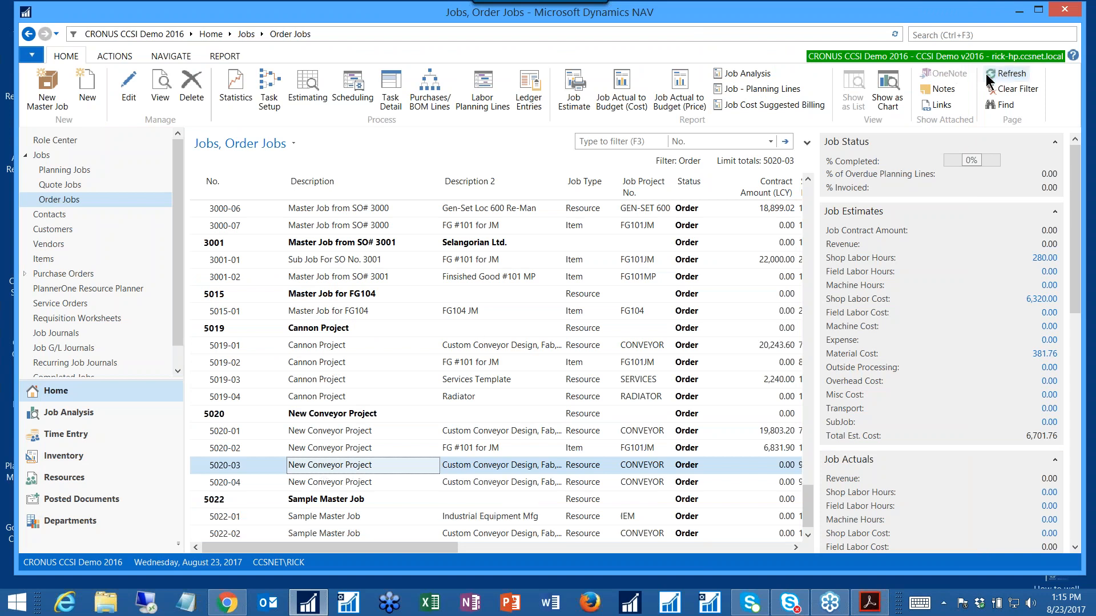
left_click(311, 485)
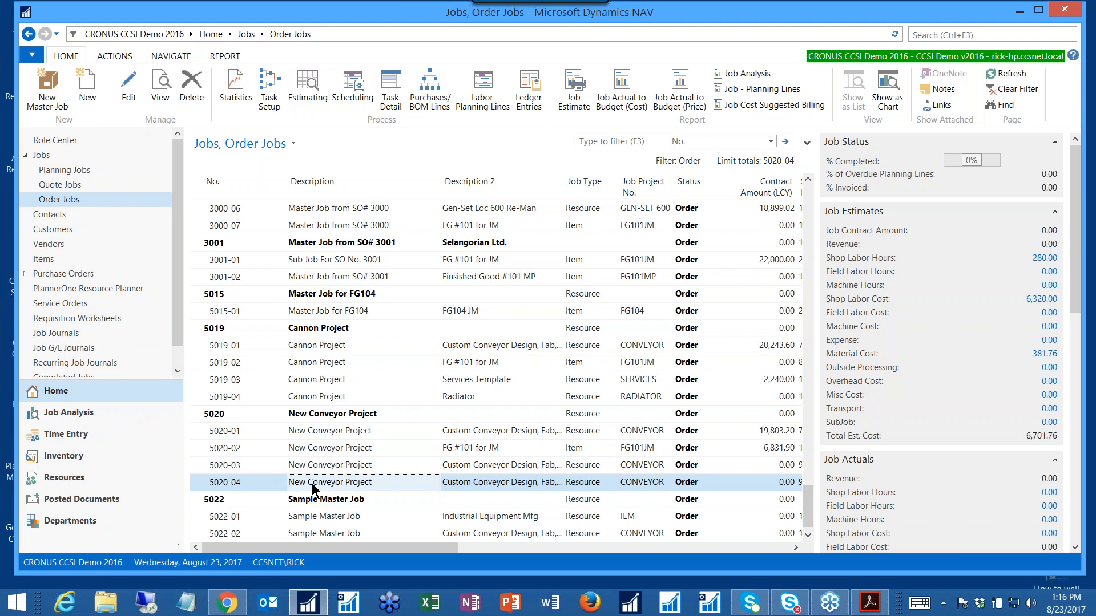
left_click(880, 610)
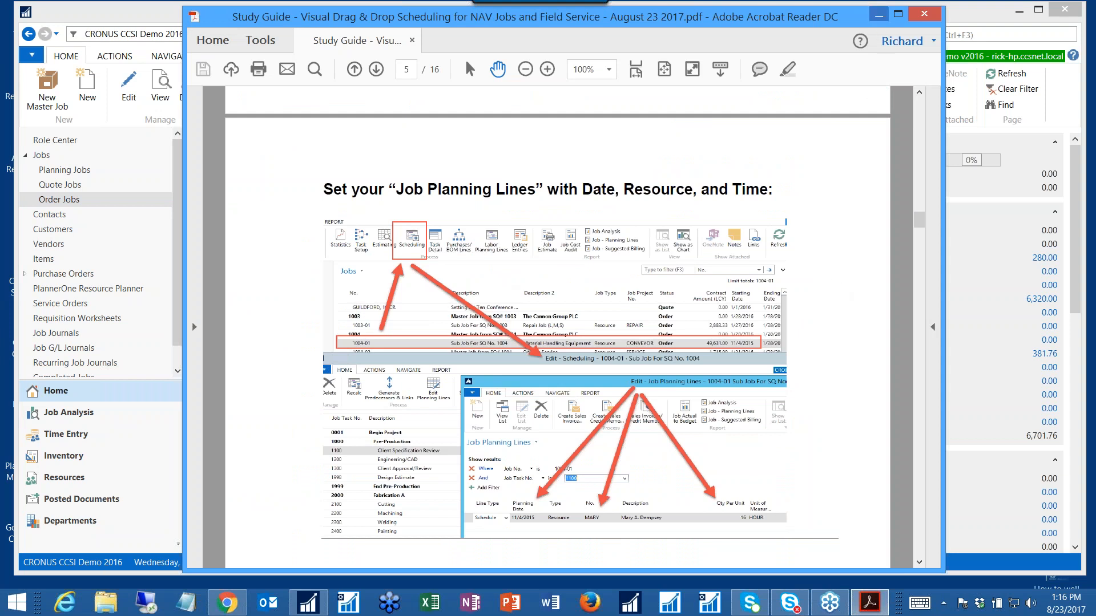
left_click(879, 15)
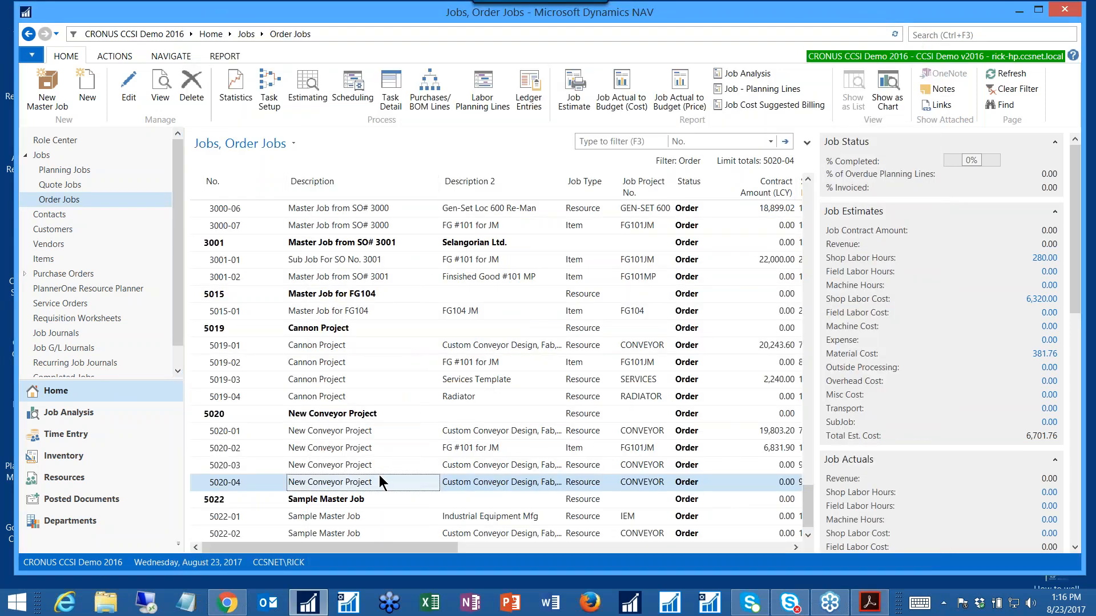
left_click(353, 83)
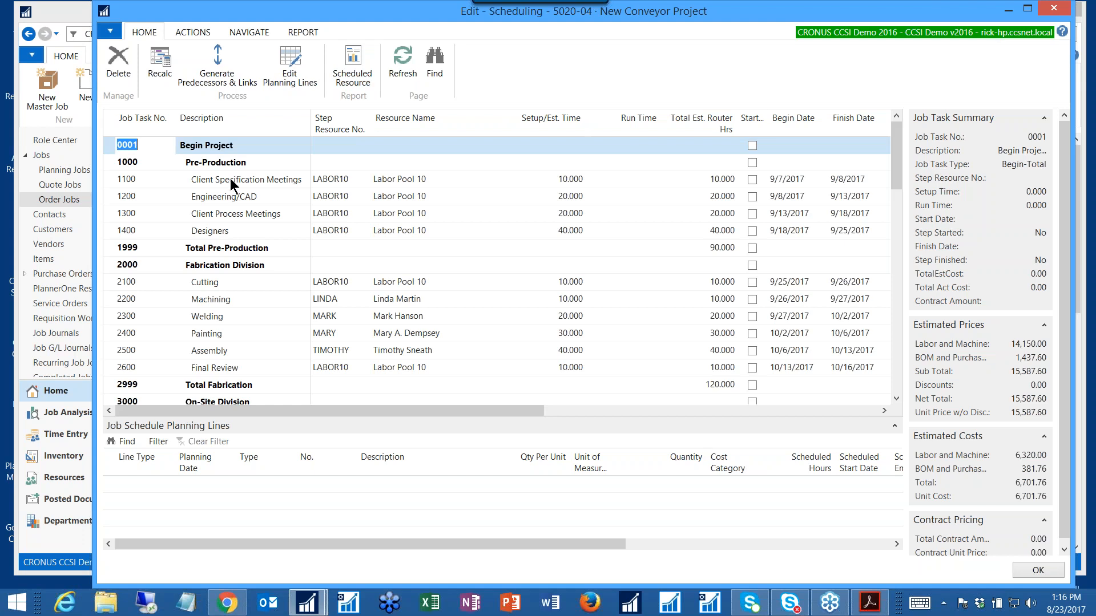
Examine the schedule planning lines of the pre-production tasks and the fabrication tasks Cutting, Machining, Welding and Painting
left_click(230, 180)
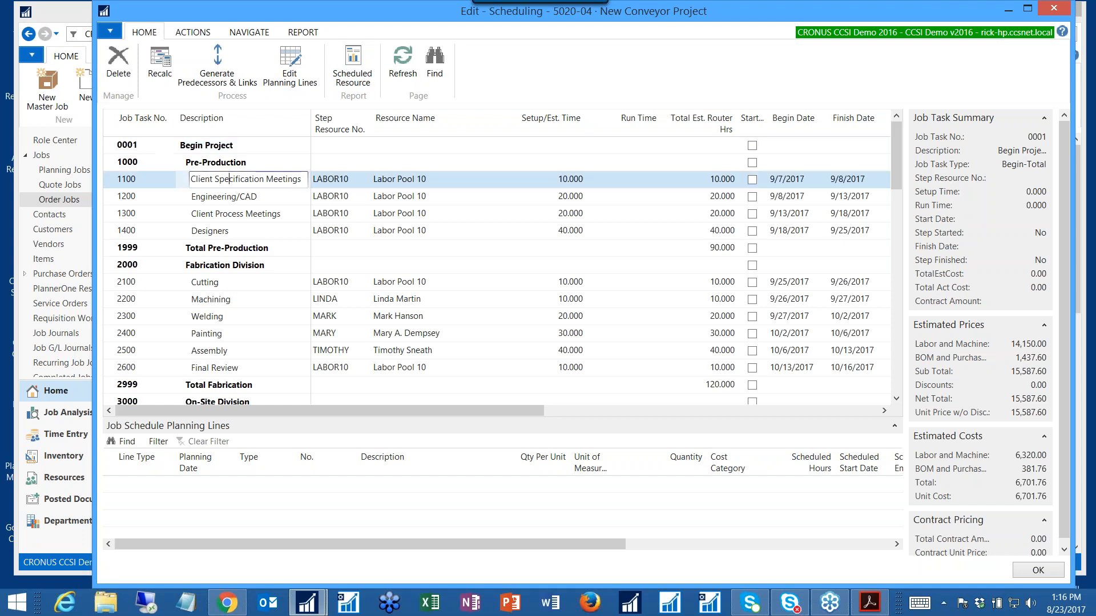
left_click(222, 196)
left_click(220, 214)
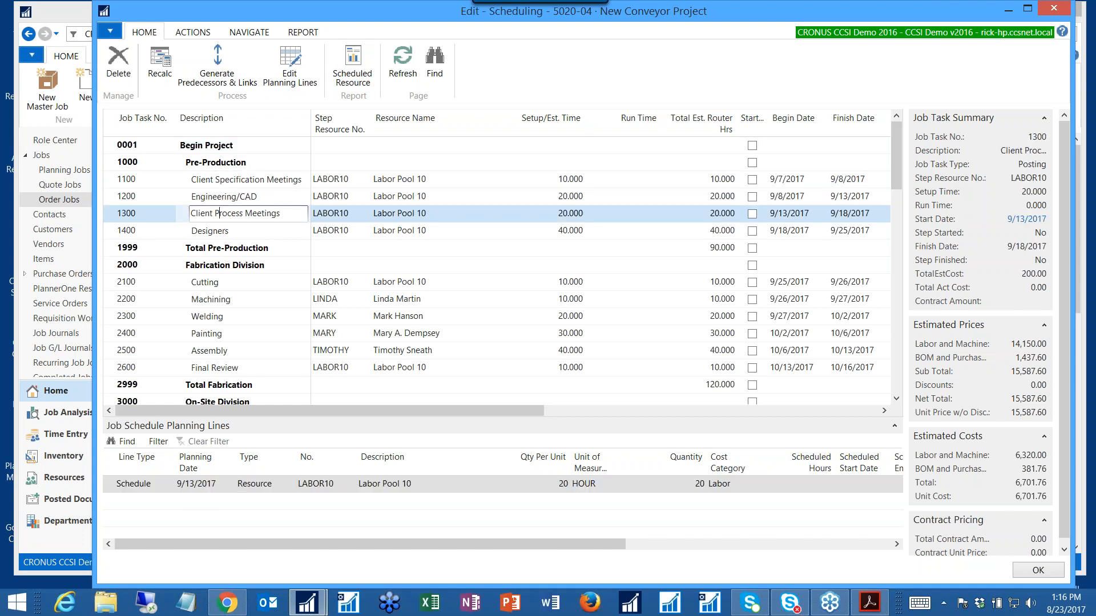
left_click(221, 233)
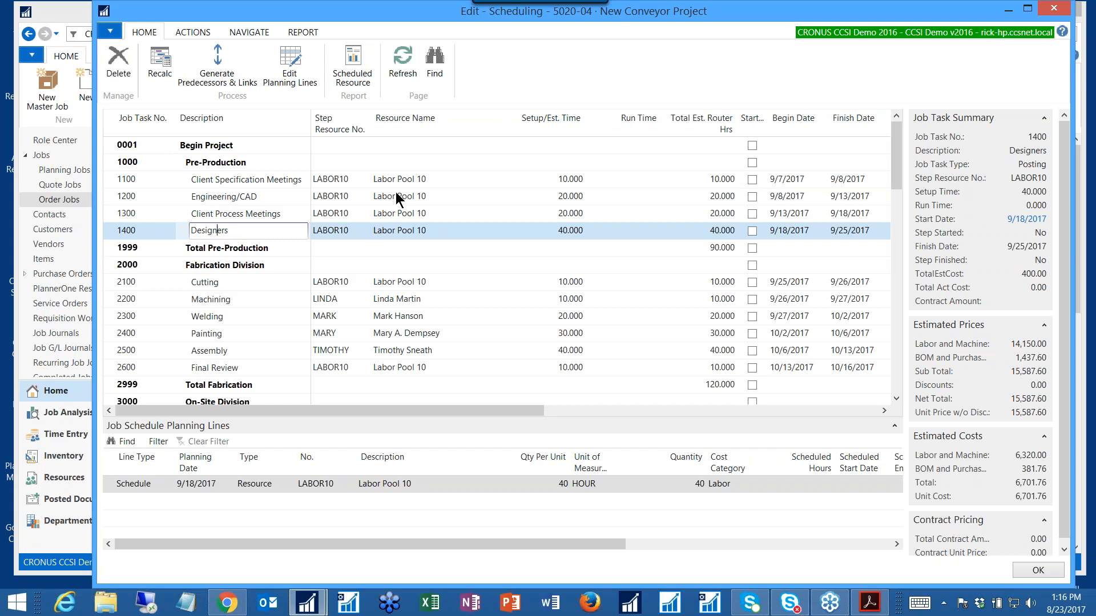
left_click(576, 333)
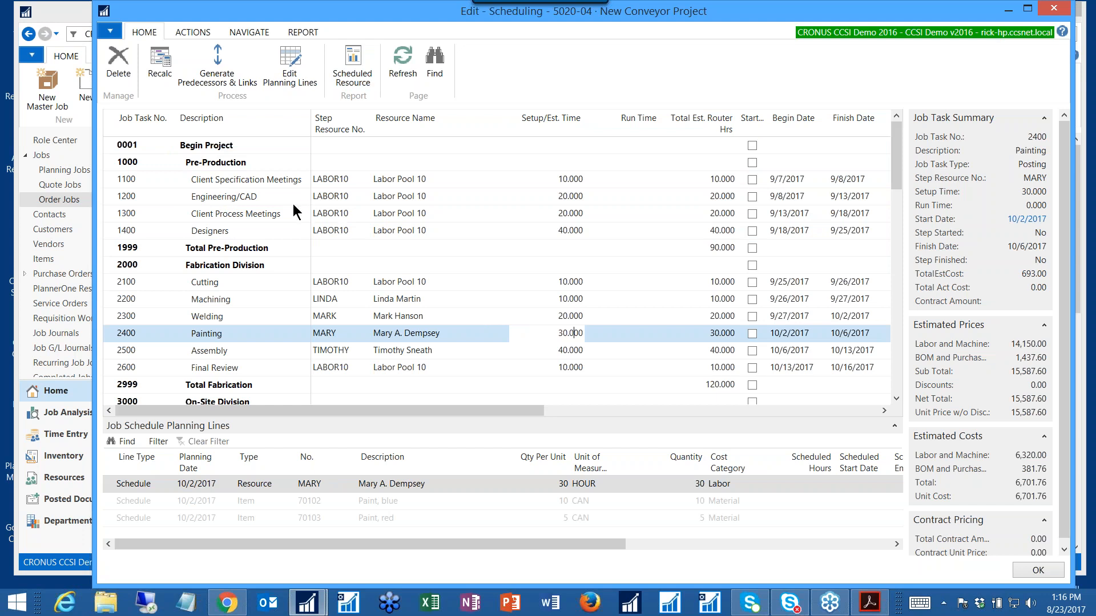
left_click(228, 197)
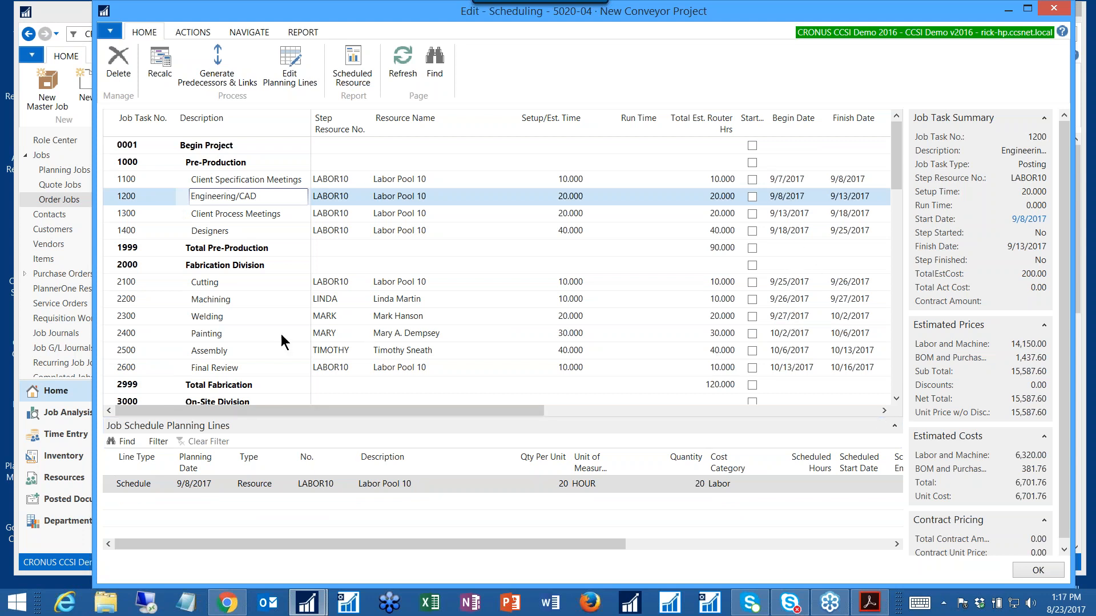
left_click(224, 288)
left_click(220, 302)
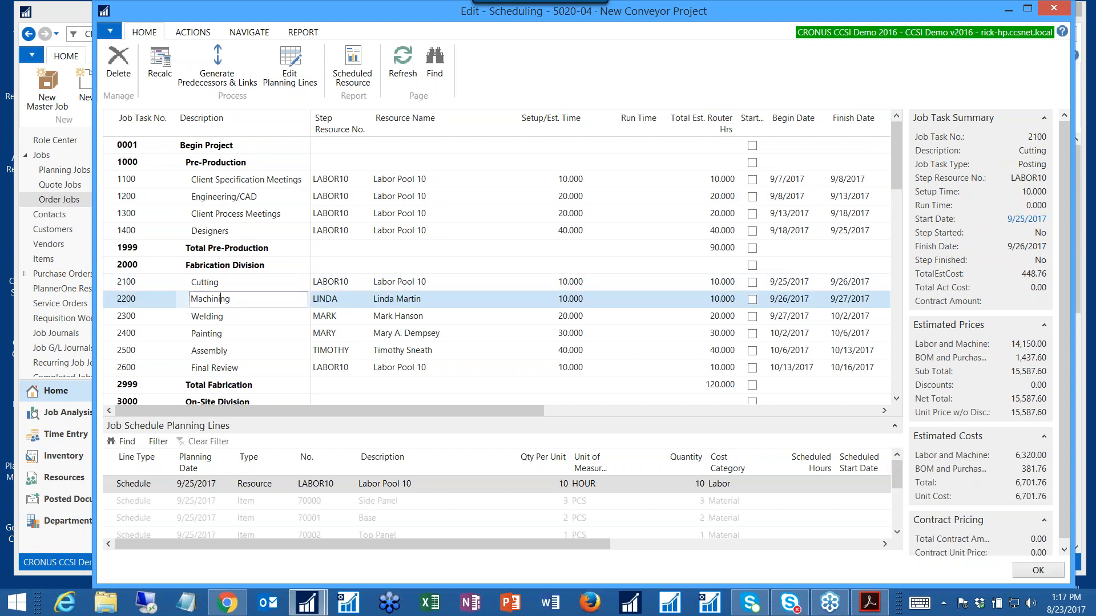
left_click(220, 318)
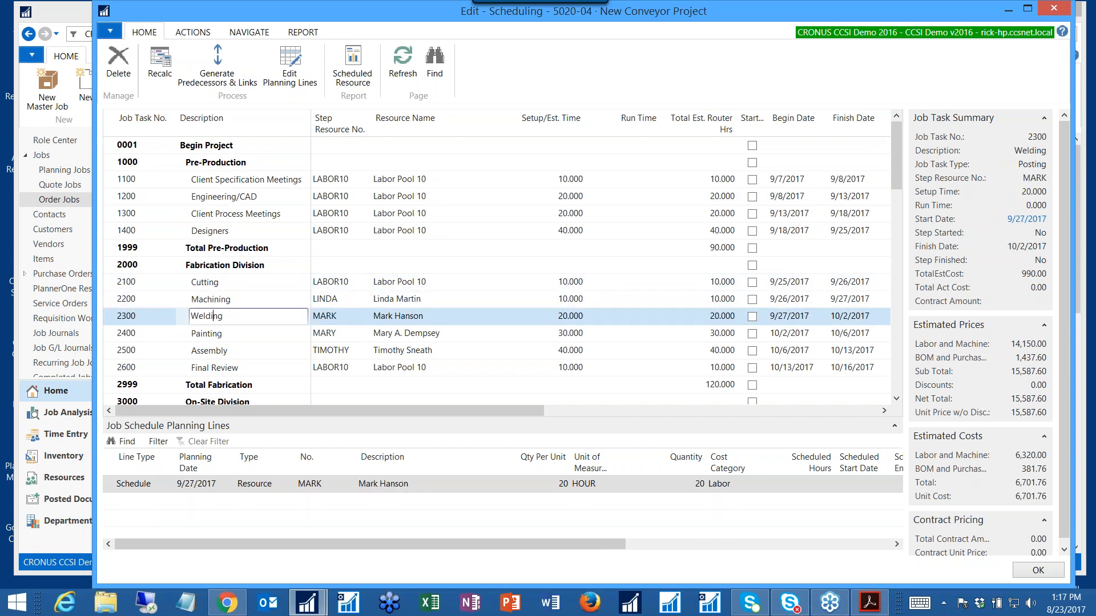
left_click(220, 301)
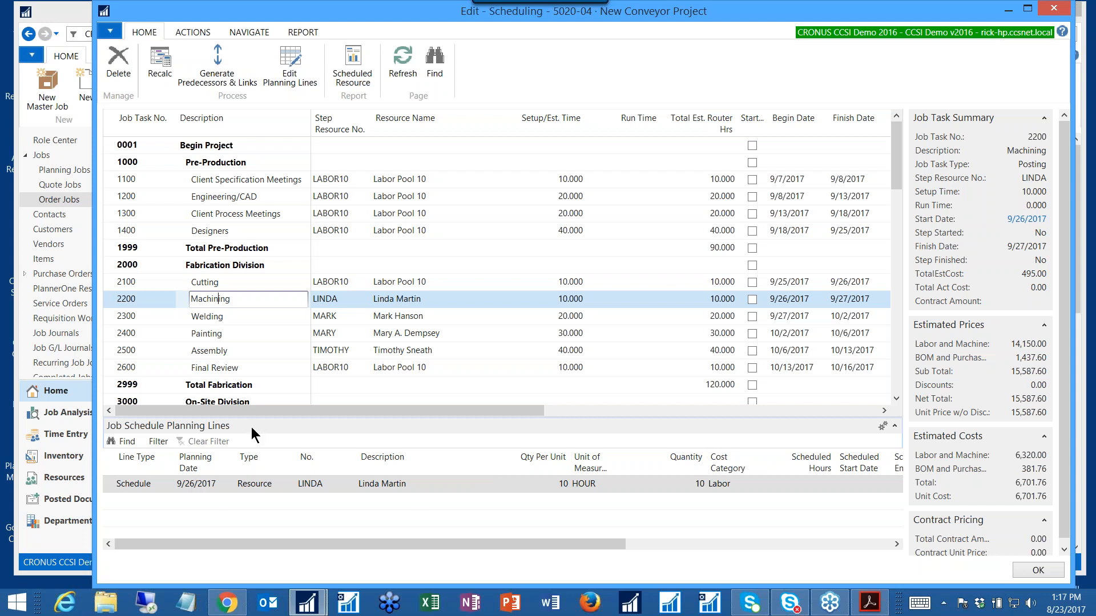
Compare the assigned resource and estimated time of the Engineering/CAD, Client Process Meetings, Designers and Cutting tasks with their planning lines
left_click(400, 197)
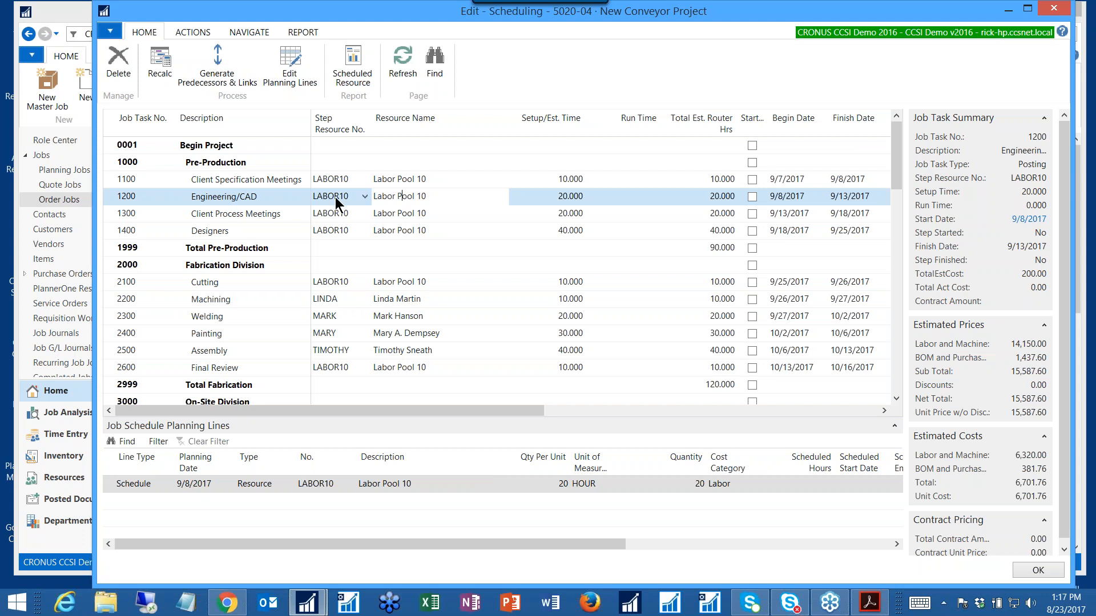
left_click(580, 198)
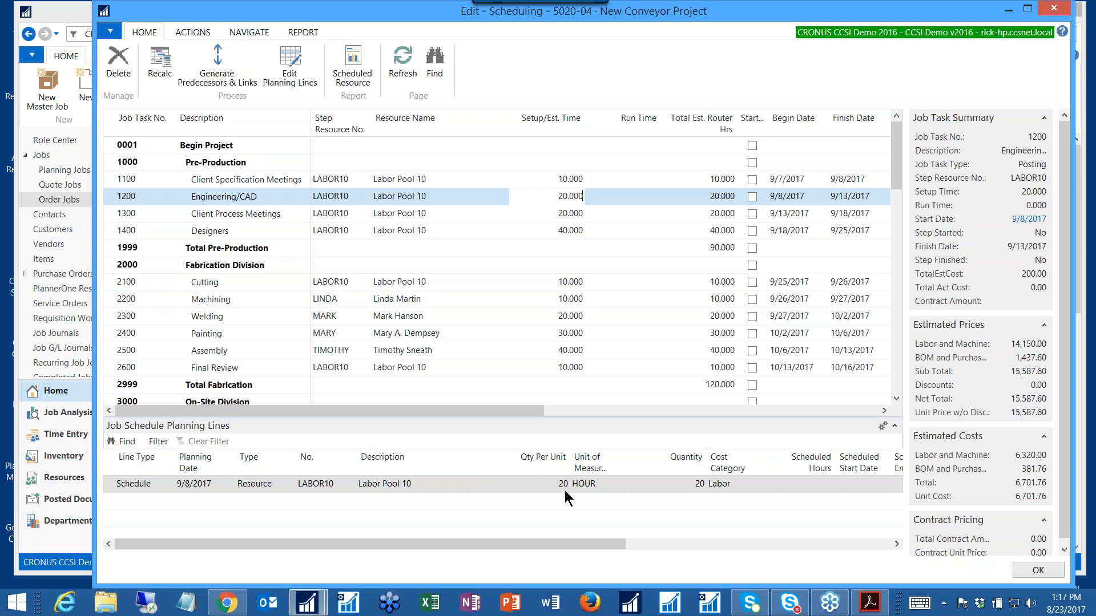
left_click_drag(504, 544, 477, 539)
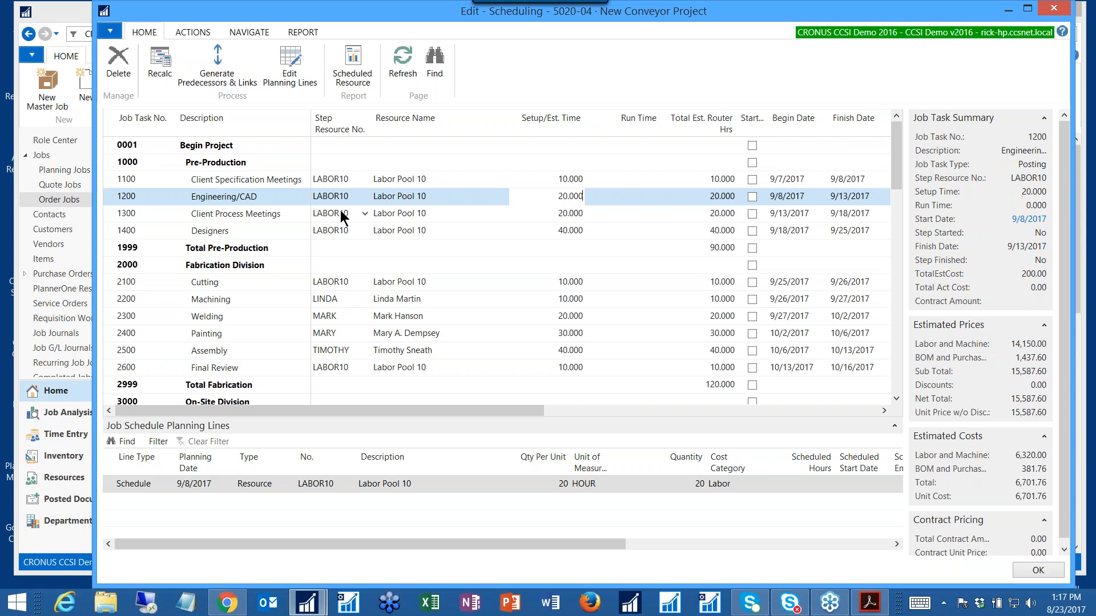
left_click(387, 214)
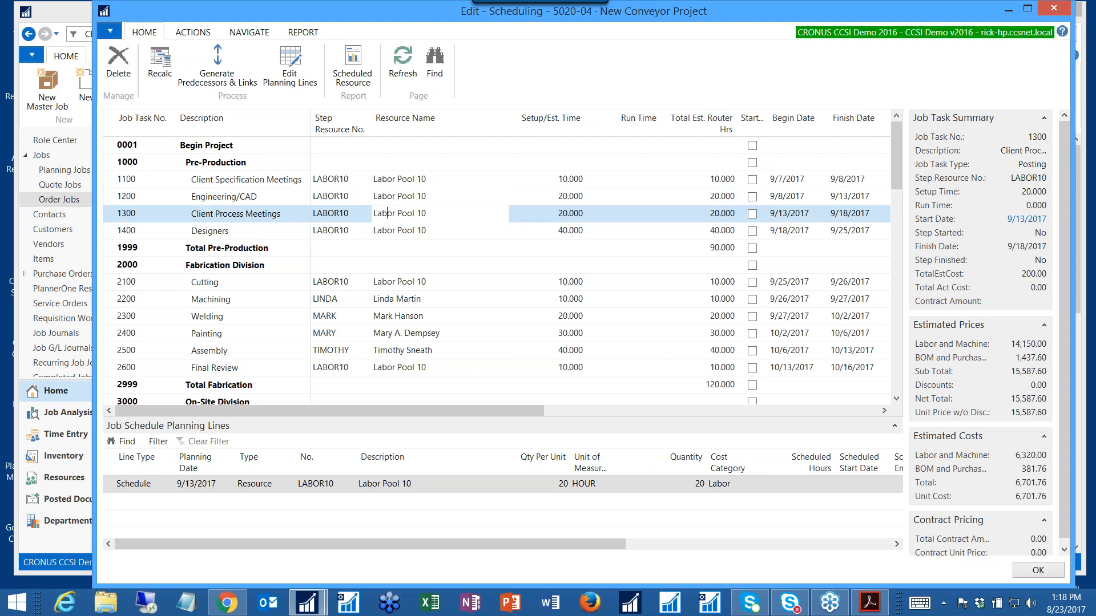
left_click(388, 196)
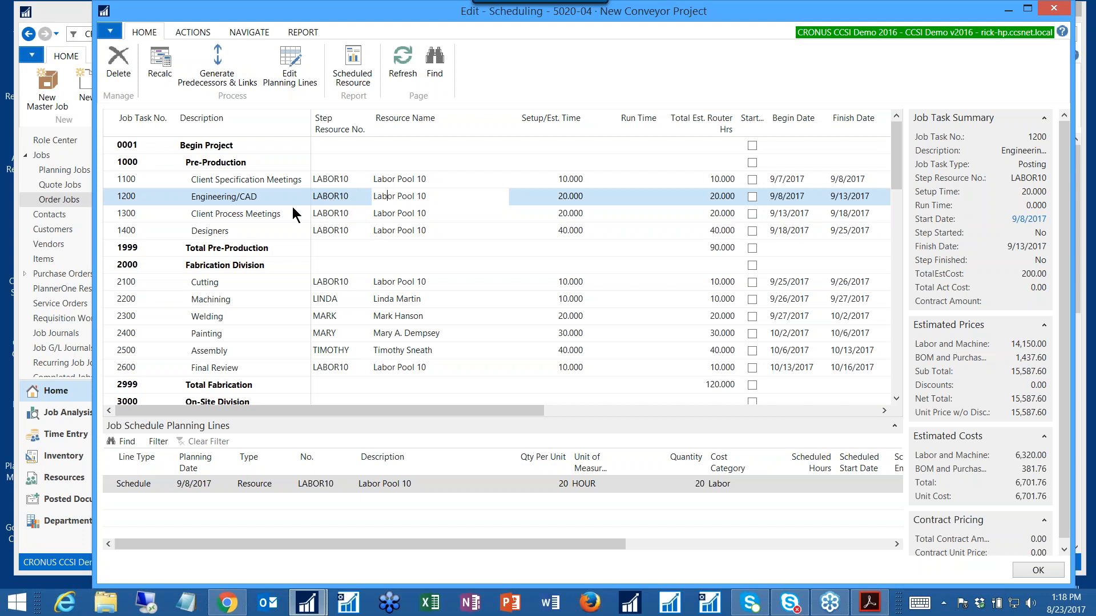
left_click(246, 214)
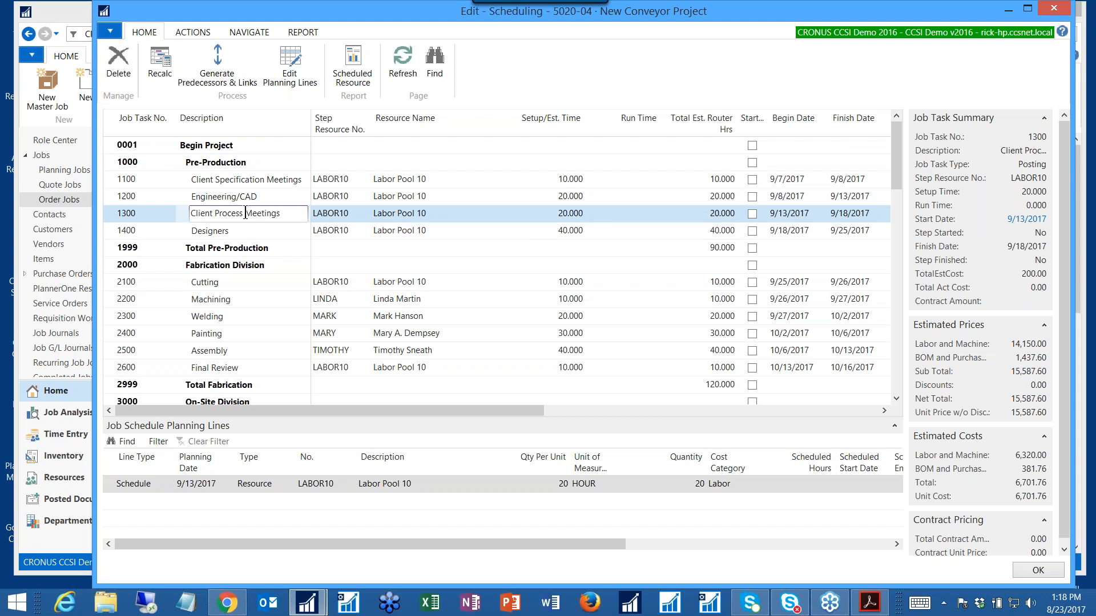
left_click(220, 232)
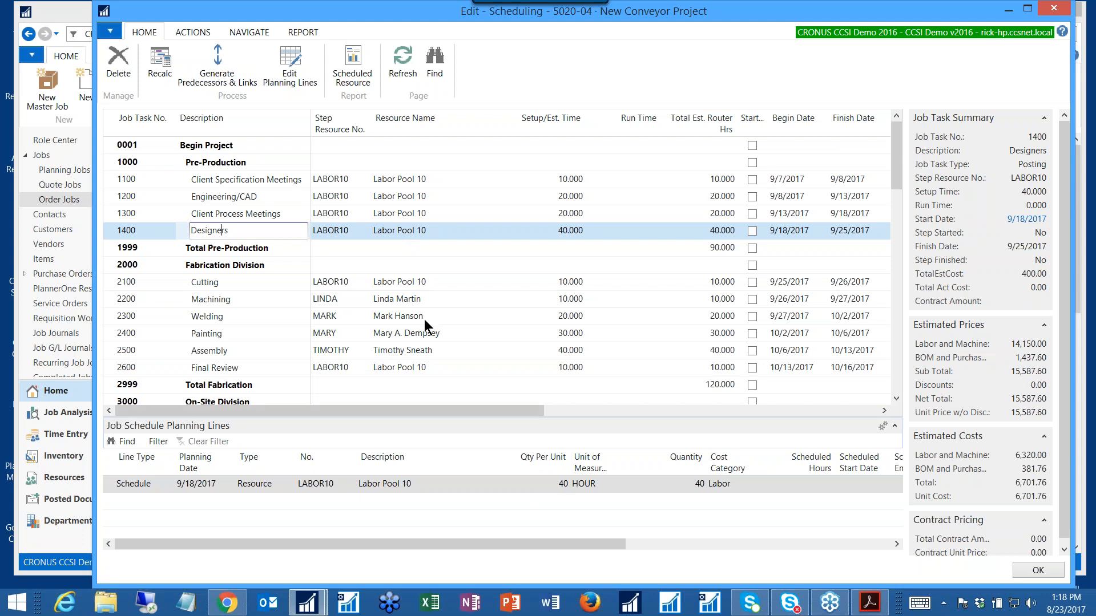
left_click(410, 282)
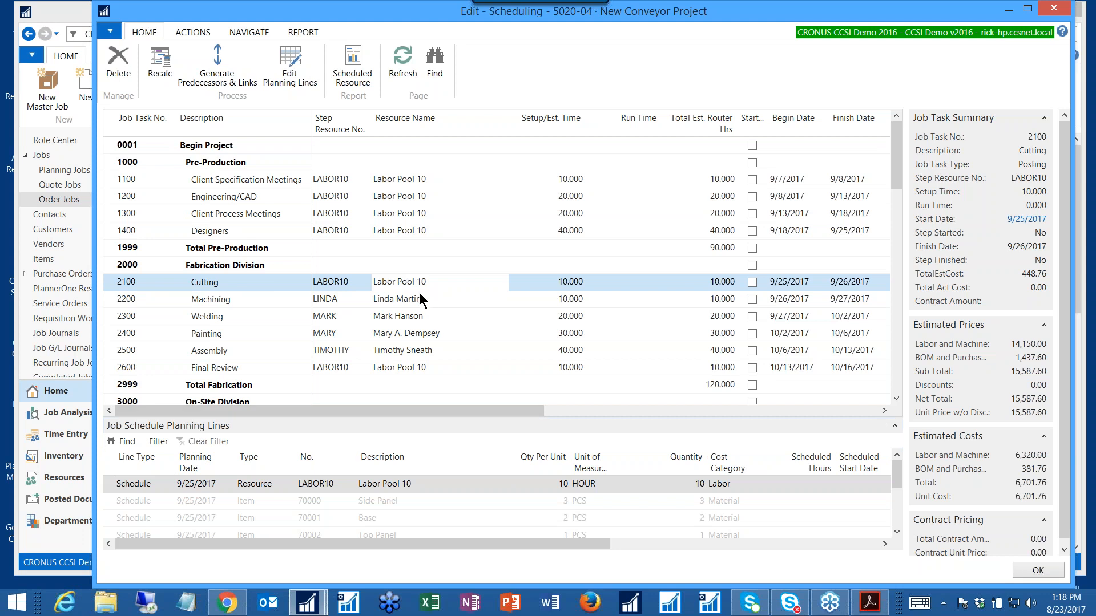
Generate predecessors and links for the conveyor job's tasks, check the Previous Job Task values, and close the Scheduling page
left_click_drag(402, 408, 711, 399)
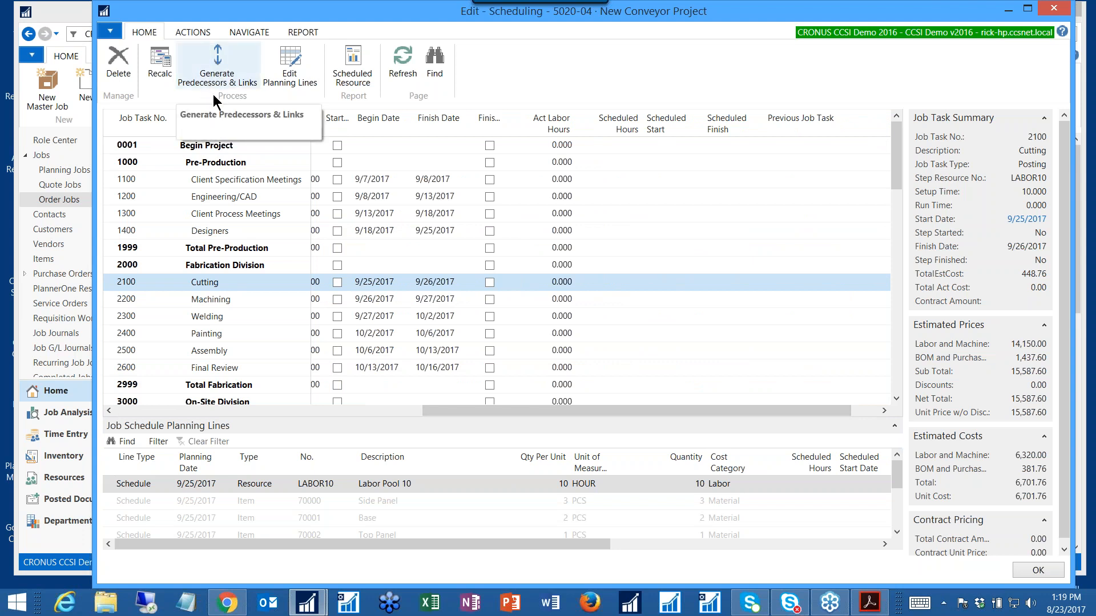
left_click(236, 183)
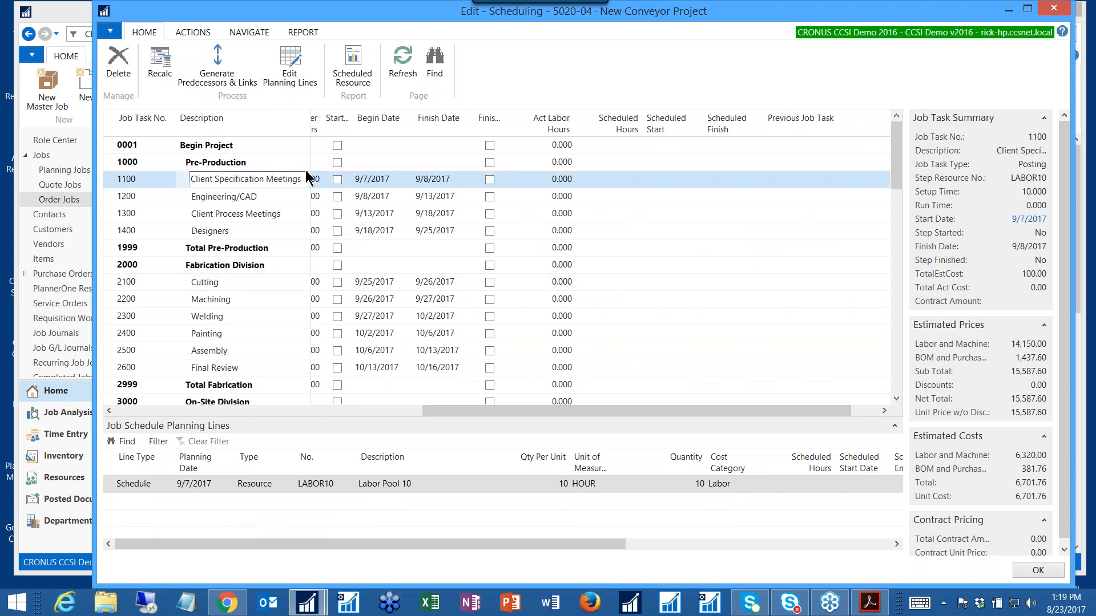
left_click(791, 182)
key("Down")
key("Down")
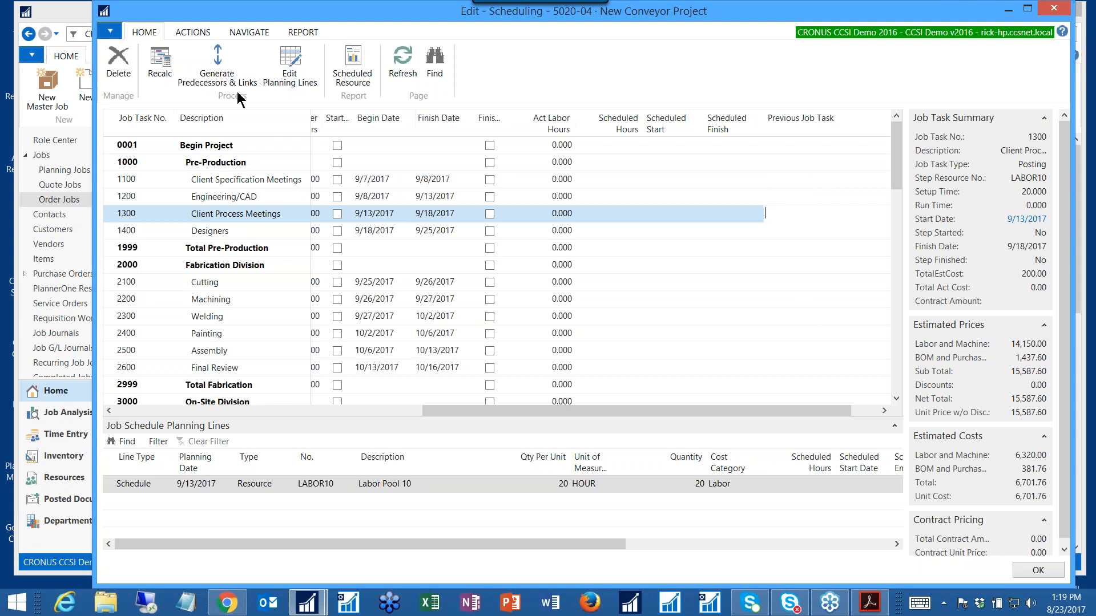
left_click(207, 70)
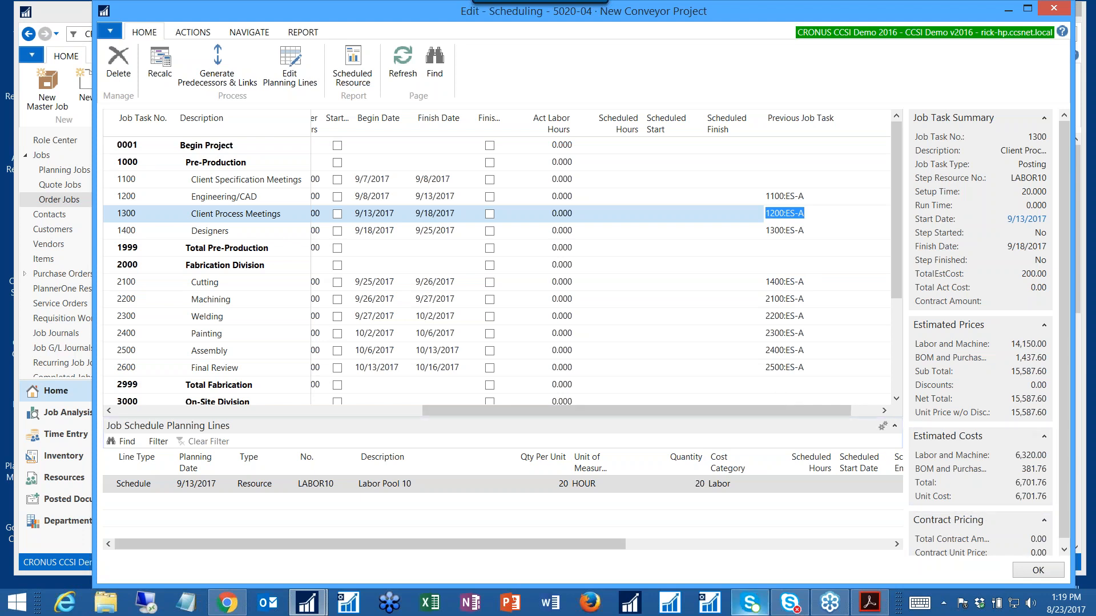
left_click(1023, 572)
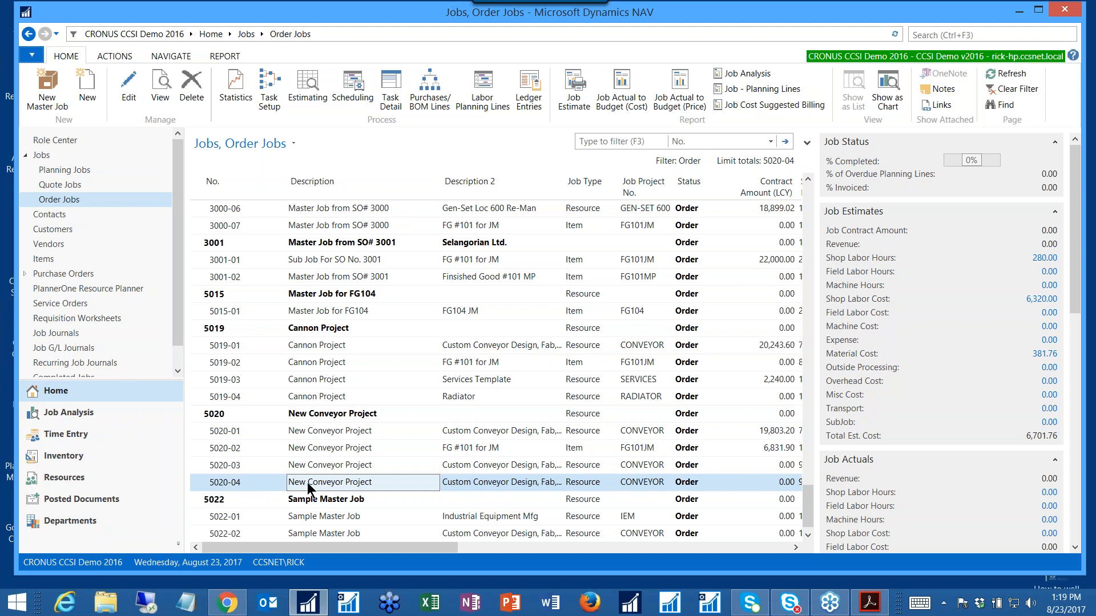
left_click(317, 416)
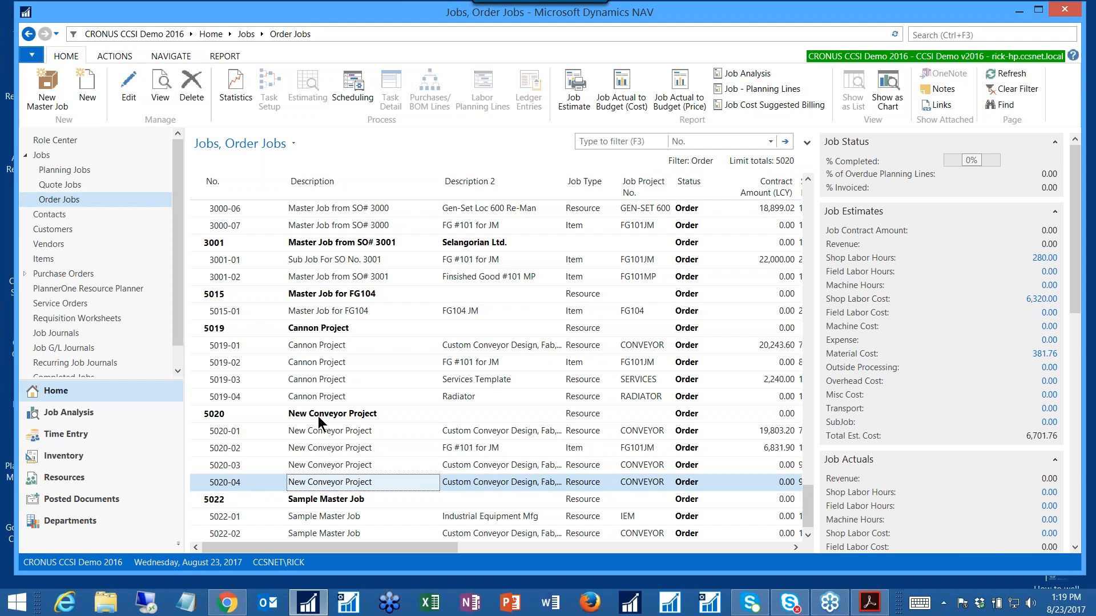
left_click(310, 484)
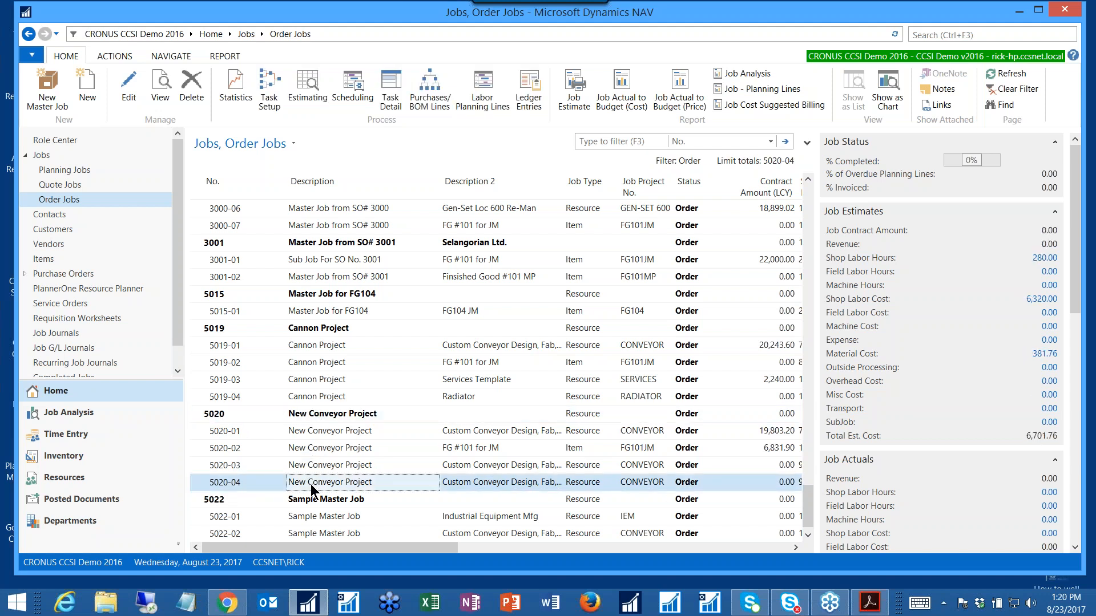
Switch to the study guide in Adobe Acrobat Reader, read the Service Management instructions on service orders and service lines, and return to the order jobs
left_click(872, 605)
scroll(601, 396, "down", 5)
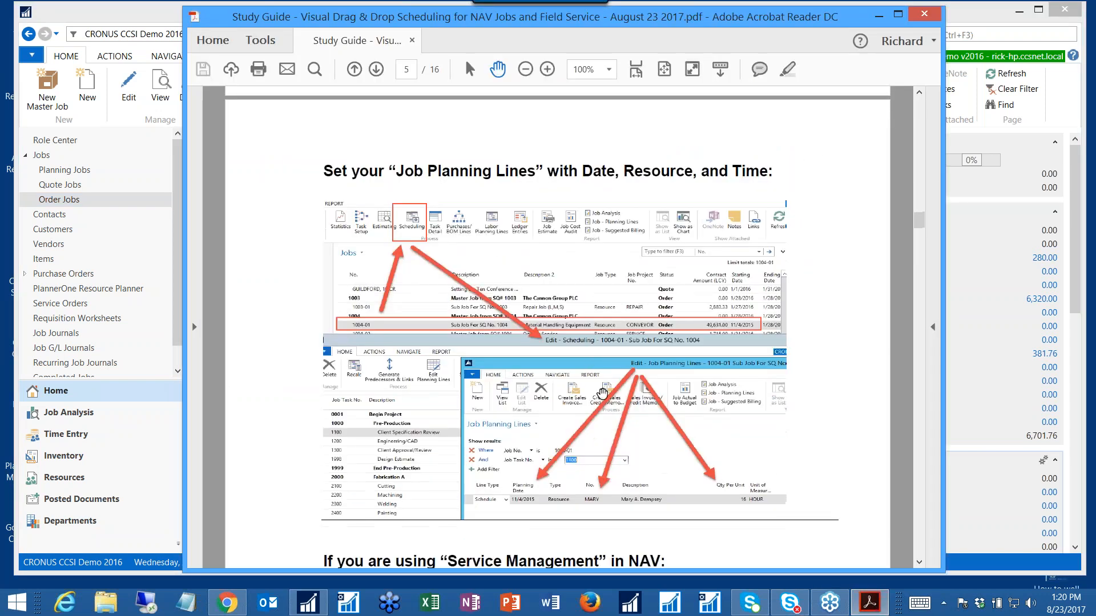
scroll(600, 395, "down", 3)
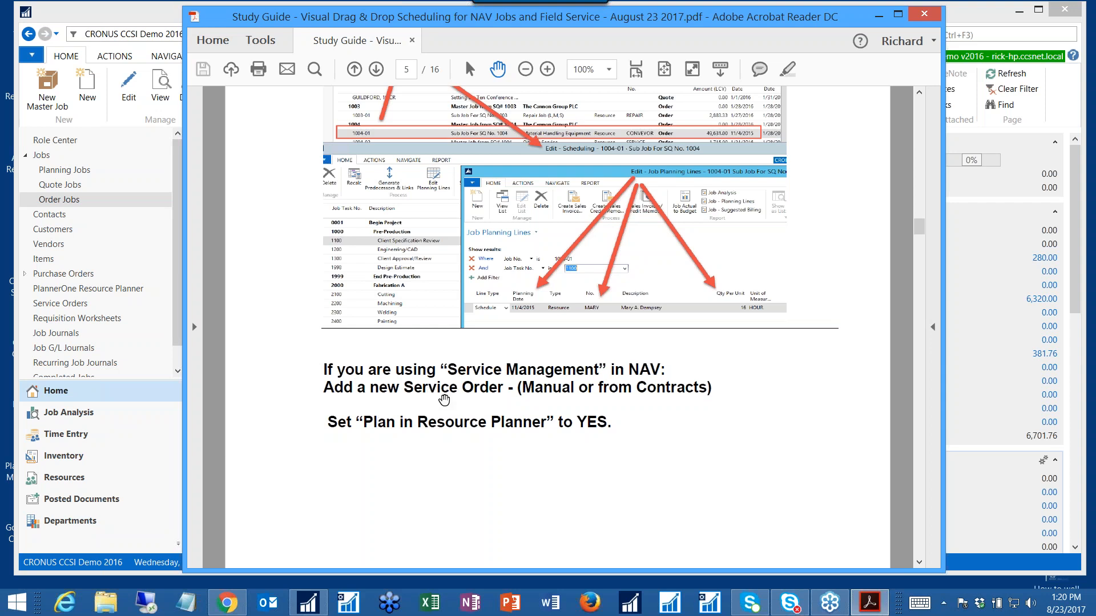
scroll(469, 403, "down", 1)
scroll(469, 403, "down", 5)
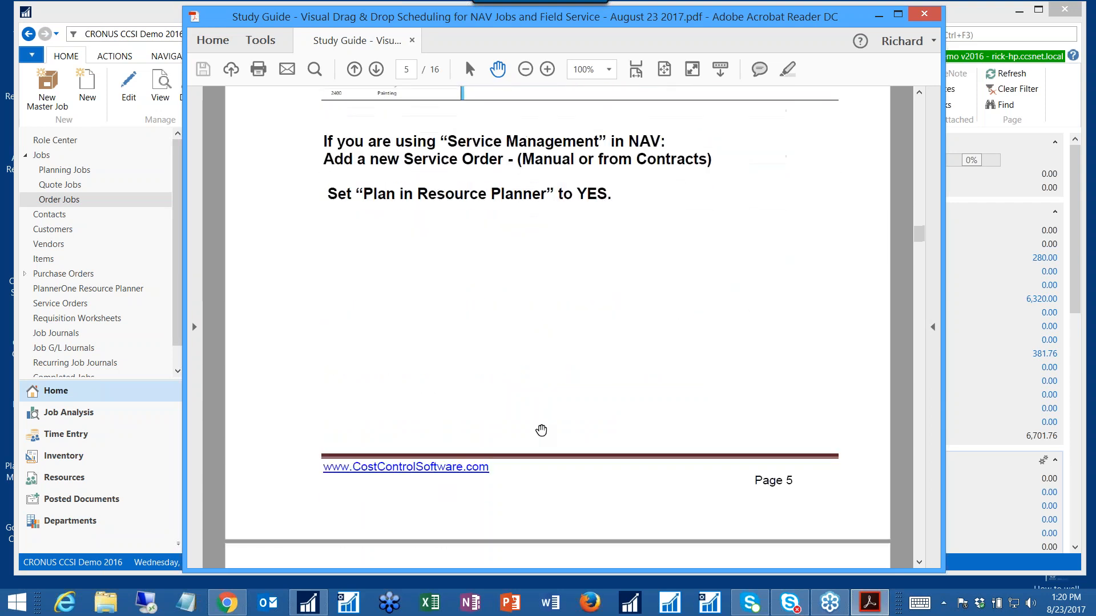
scroll(539, 425, "down", 2)
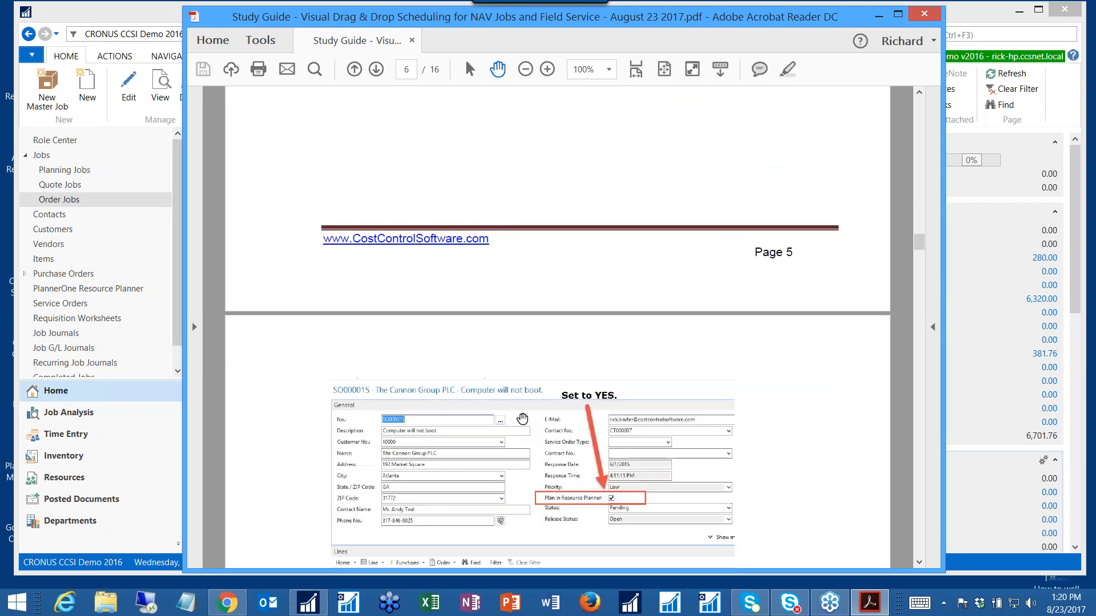
scroll(513, 365, "down", 7)
scroll(473, 352, "down", 3)
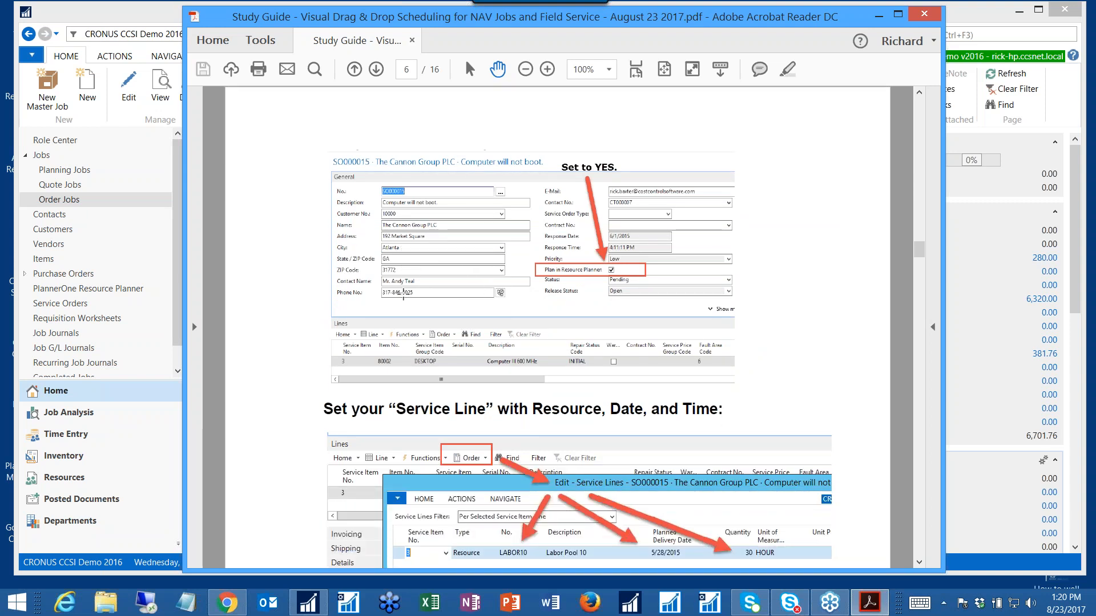
scroll(446, 465, "down", 1)
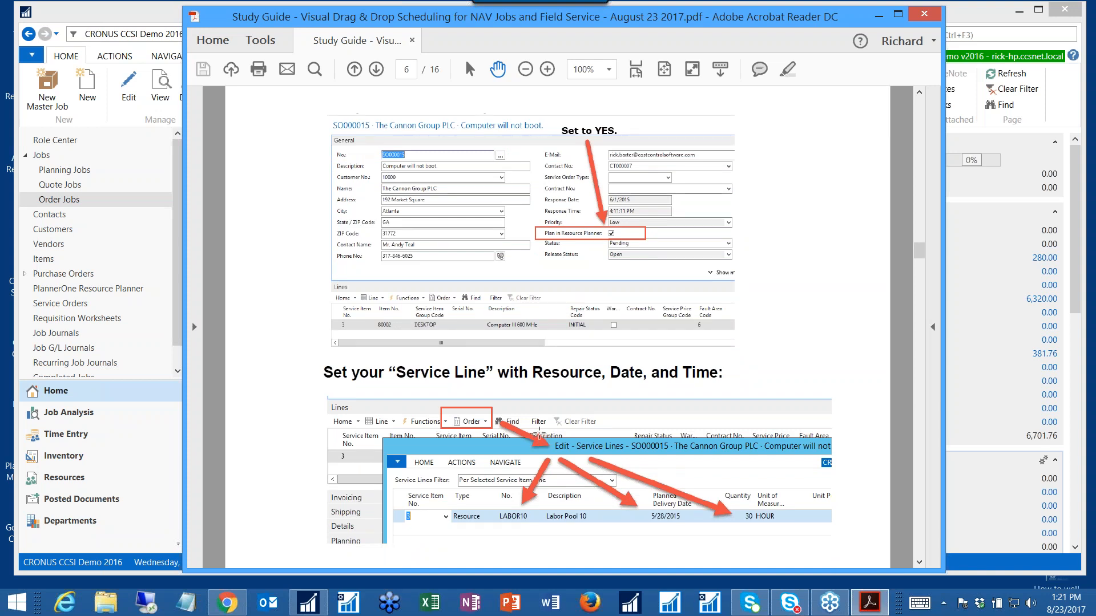
left_click(879, 15)
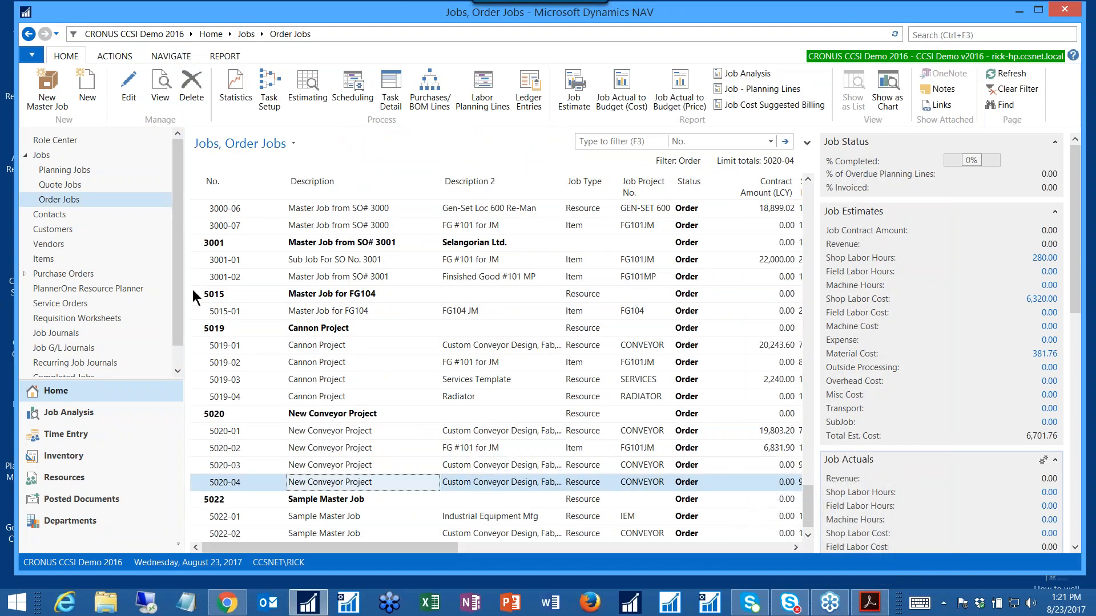
Create a new service order from the Service Orders list with the description "Broken Computer"
left_click(55, 304)
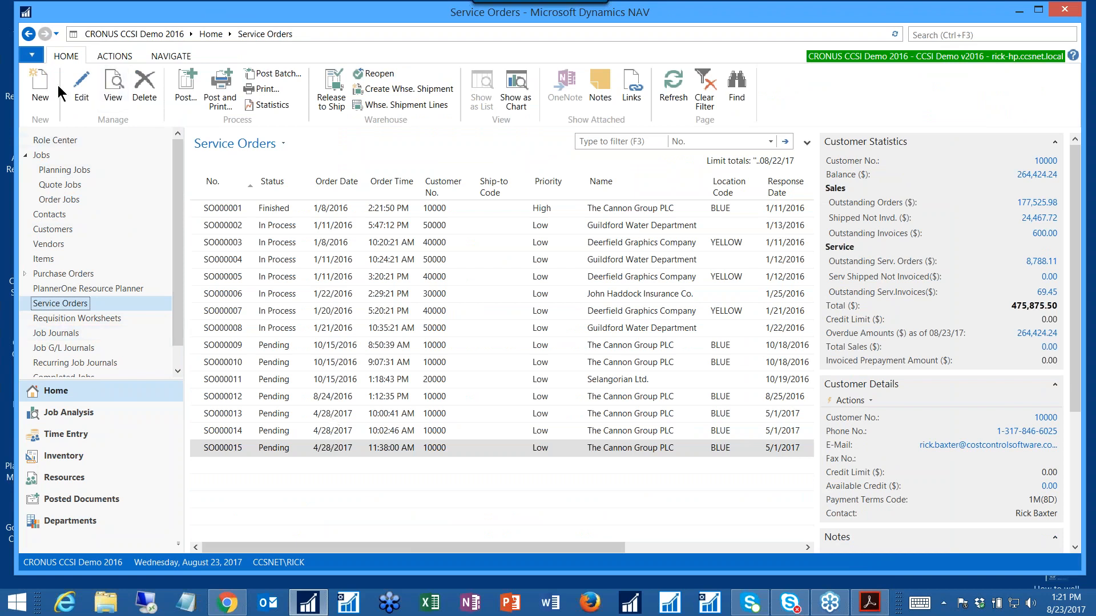
left_click(38, 82)
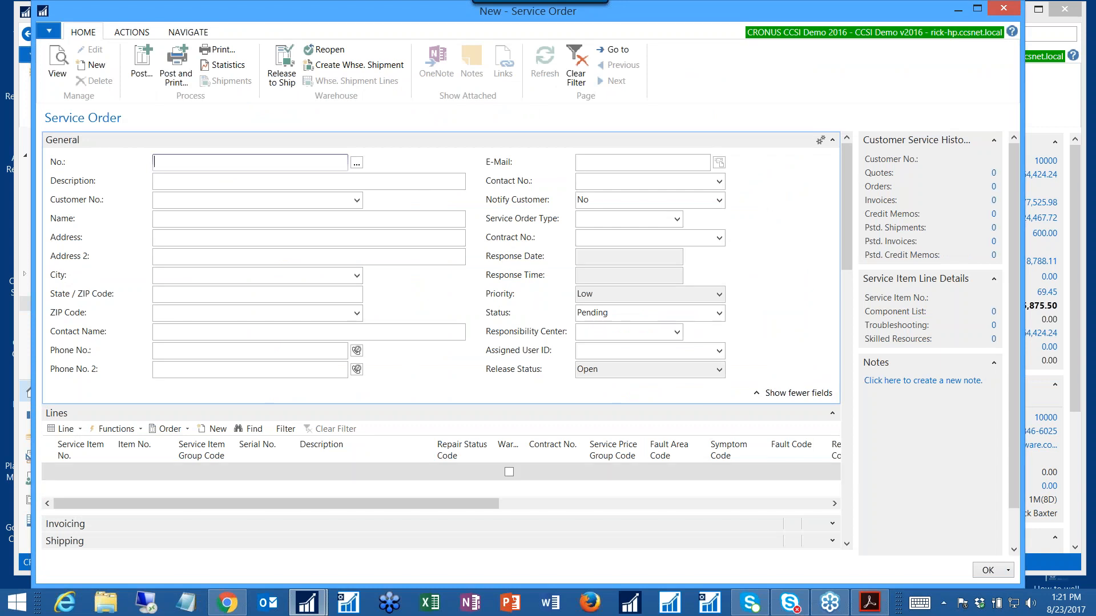
key("Tab")
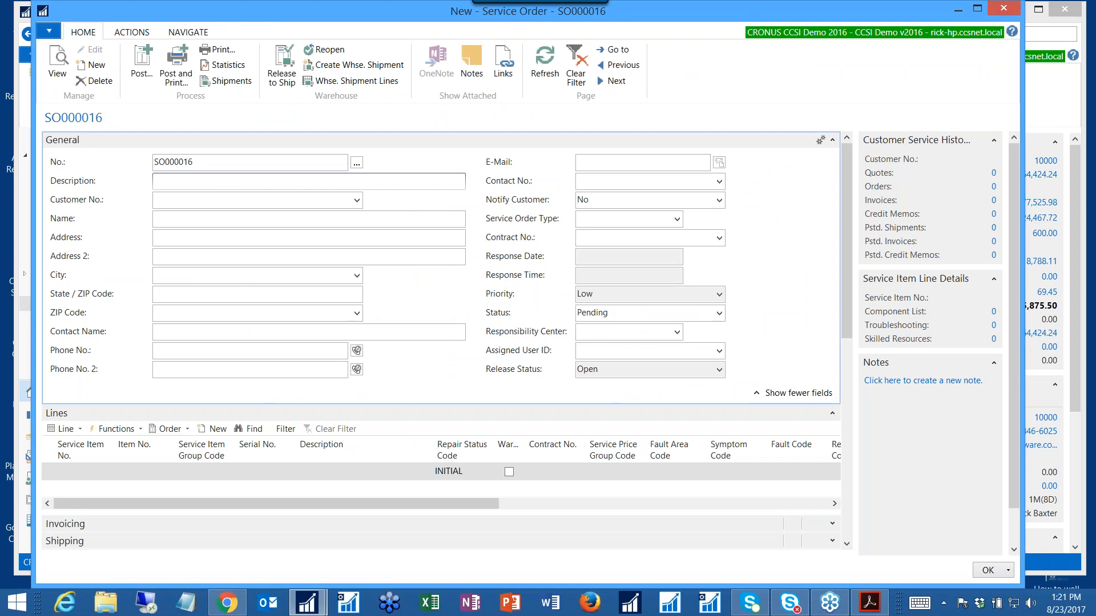
type("Broken Computer")
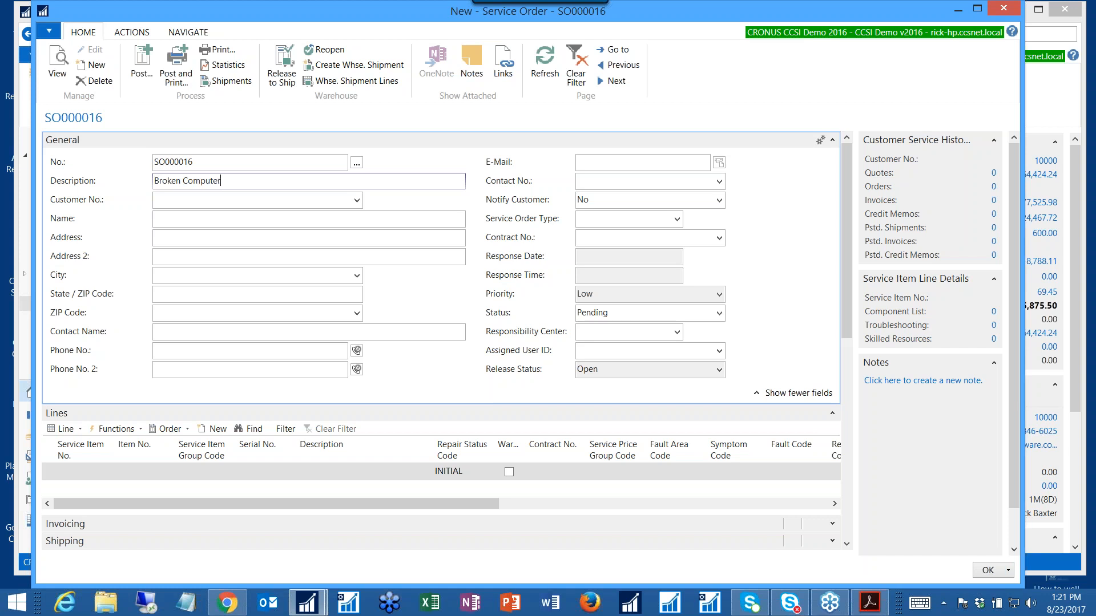
key("Tab")
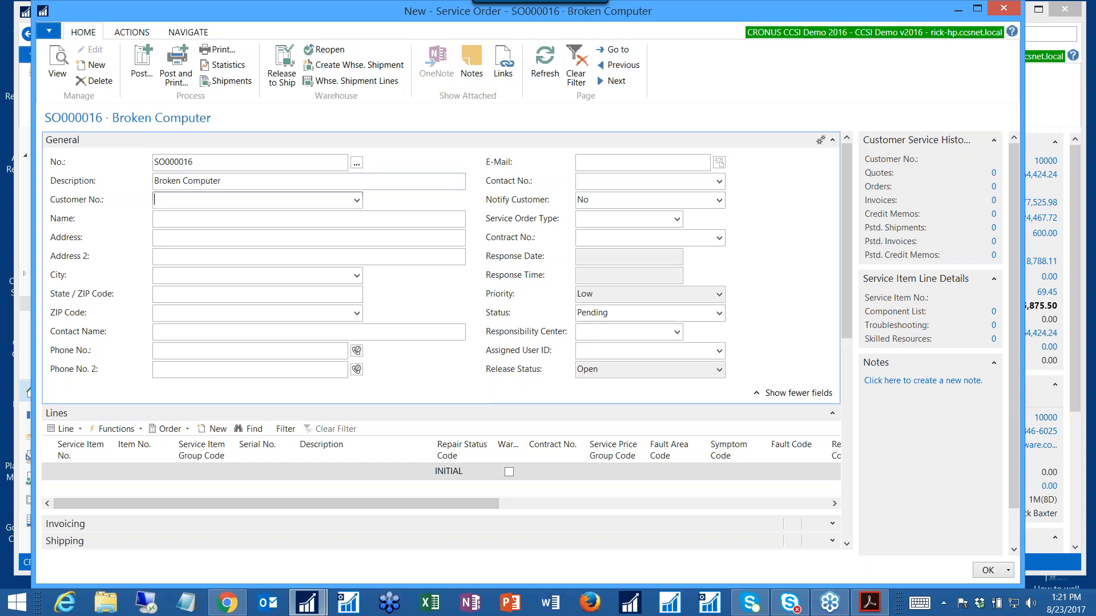
Assign The Cannon Group PLC as the service order's customer, accept the overdue balance check and close the quick note
left_click(357, 199)
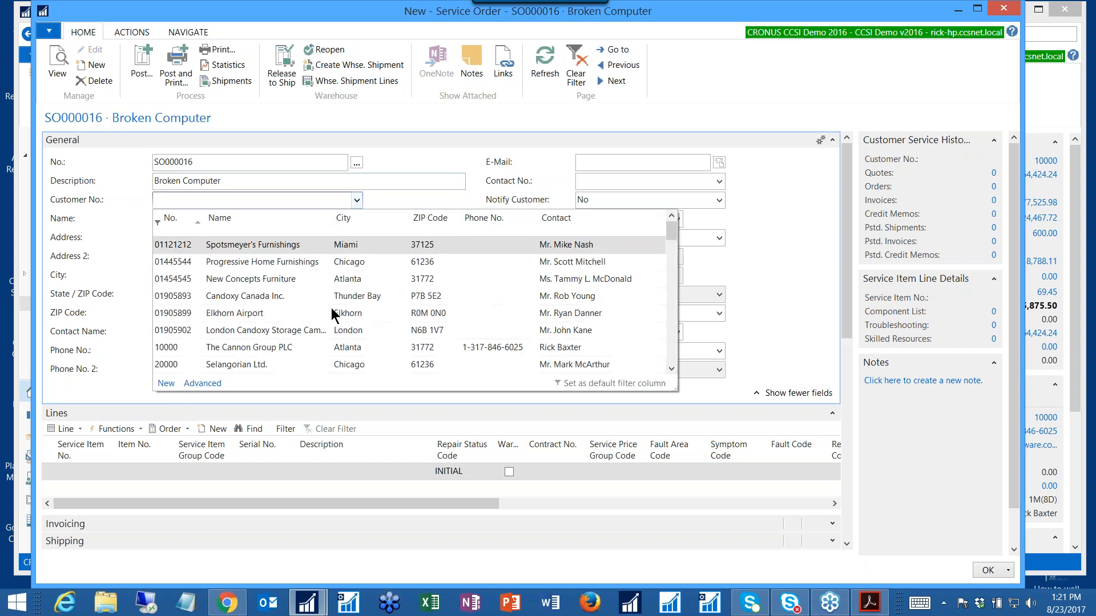
left_click(249, 346)
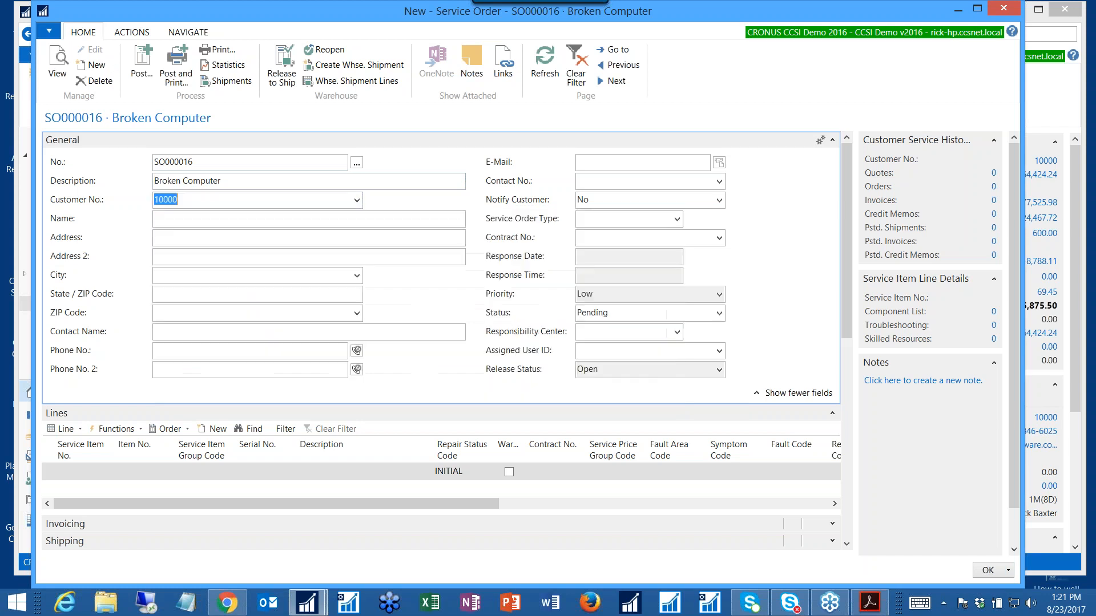
left_click(220, 225)
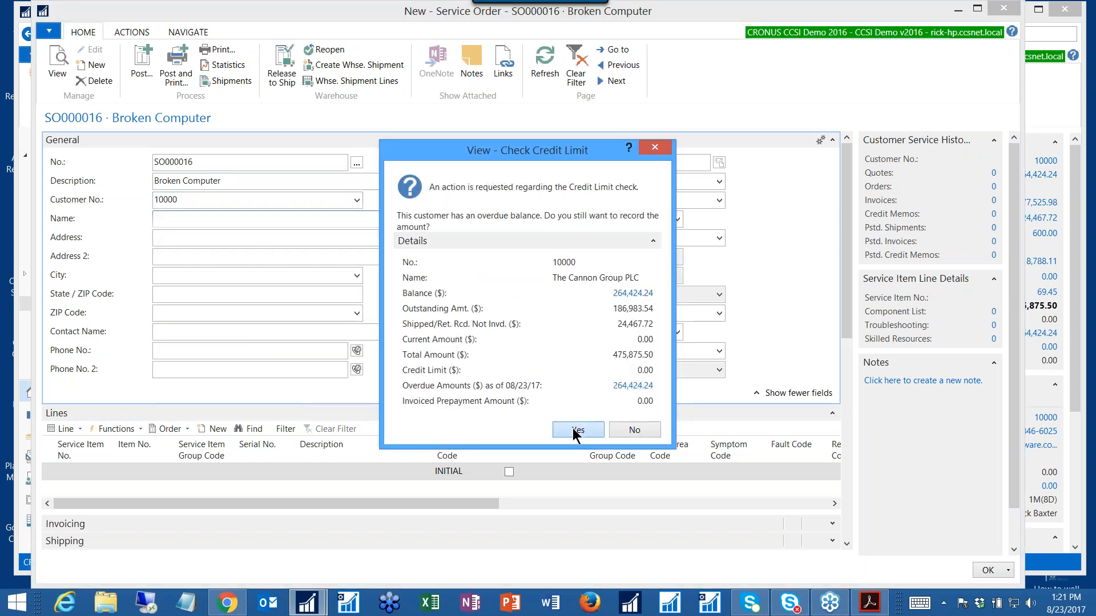
left_click(576, 431)
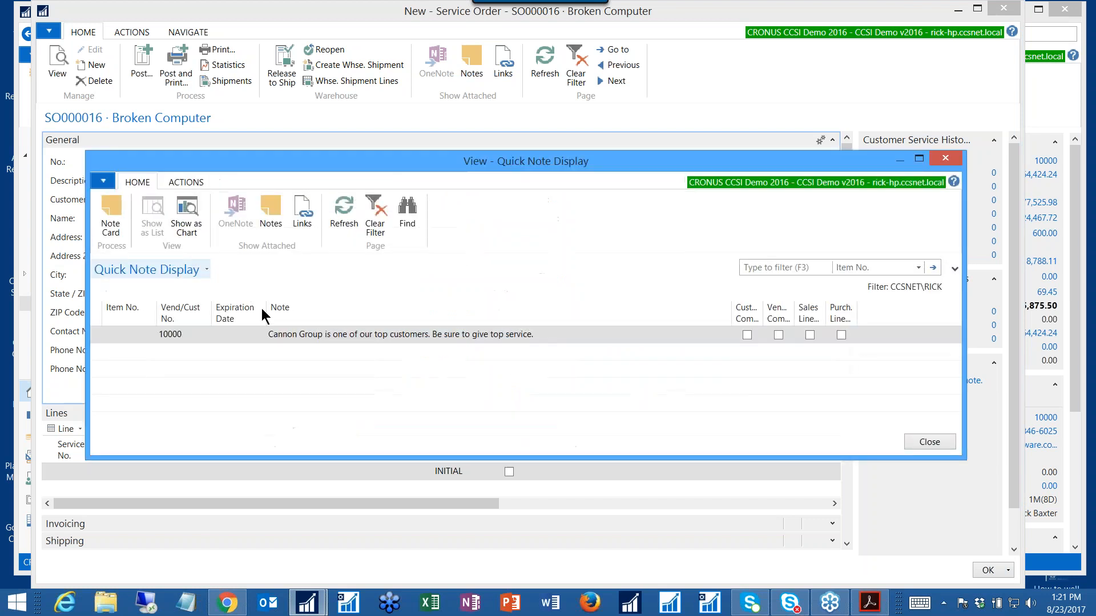
left_click(920, 438)
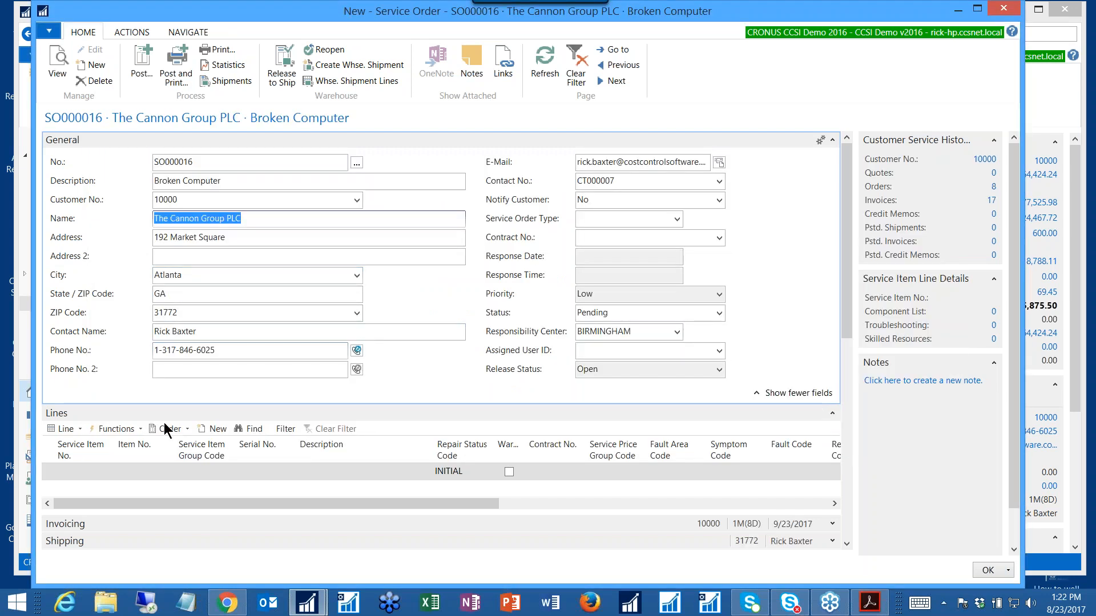
Add service item 51, a Computer III 533 MHz, to the first line of the service order
left_click(81, 469)
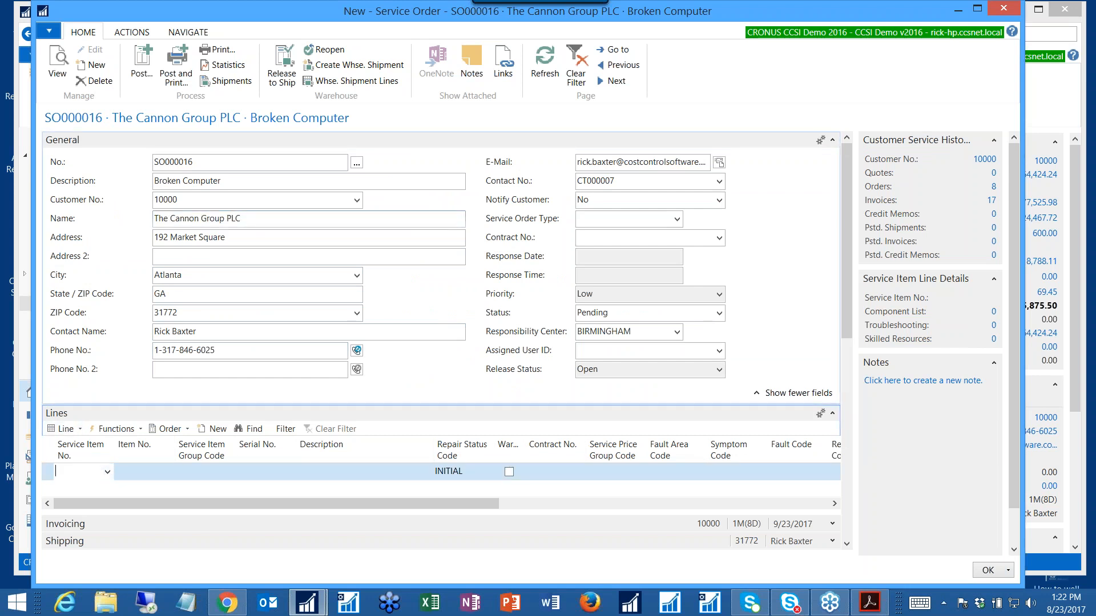
left_click(107, 471)
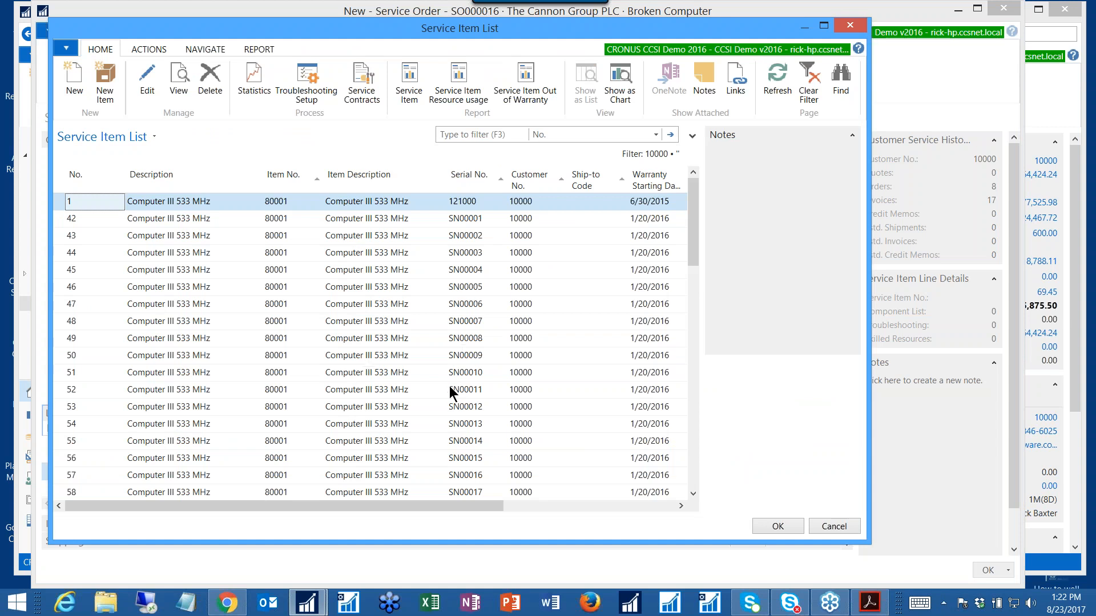
left_click(360, 376)
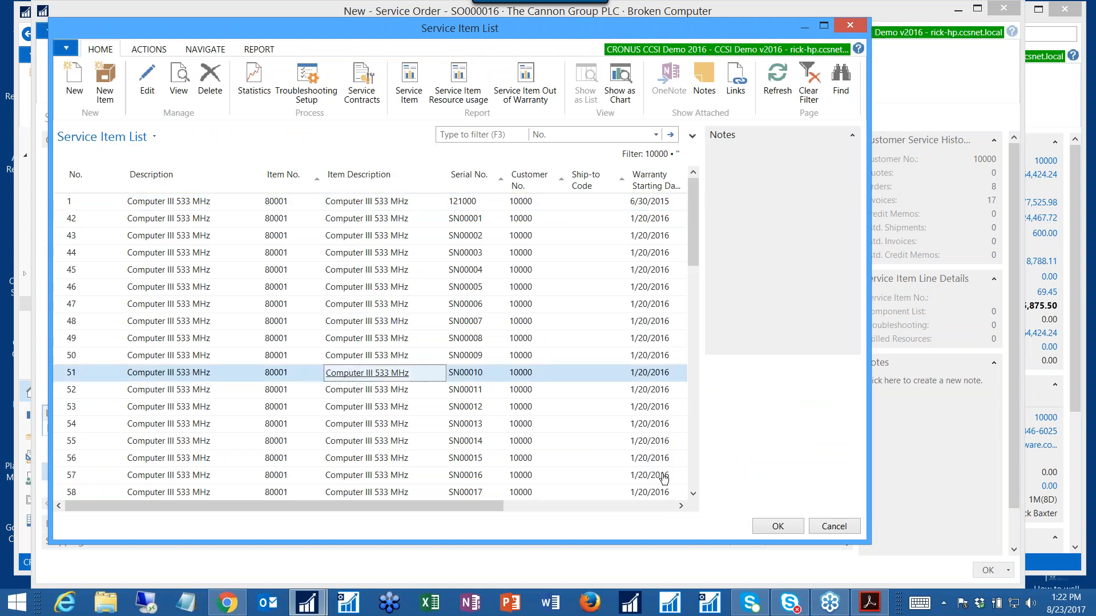
left_click(773, 525)
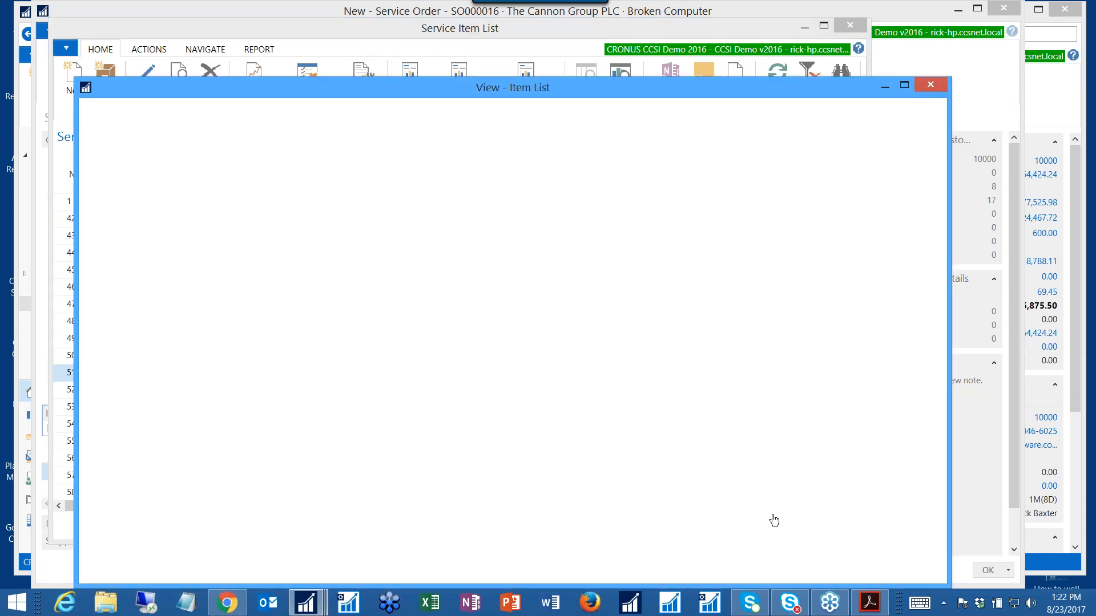
left_click(930, 85)
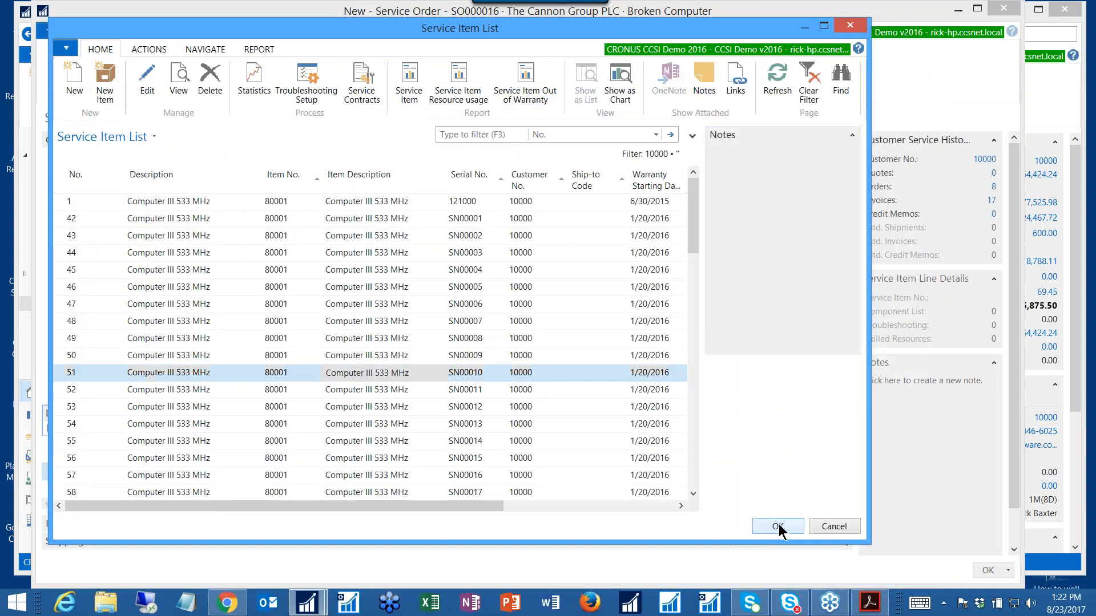
left_click(778, 525)
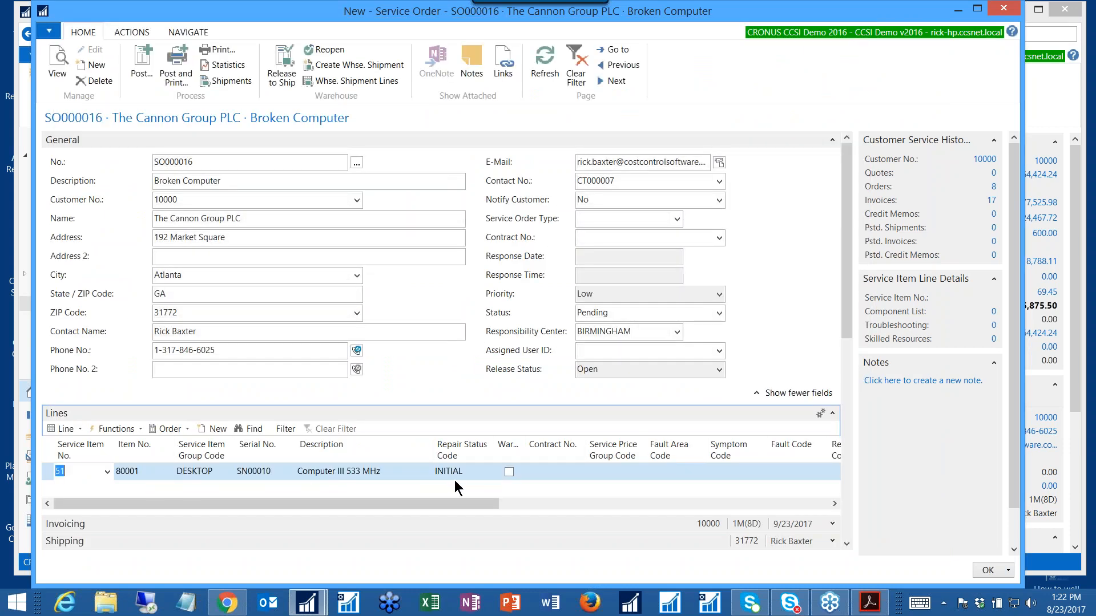
Set the service item line's fault area code to 5 (Sound) and its symptom code to 4 (Noise)
left_click(685, 473)
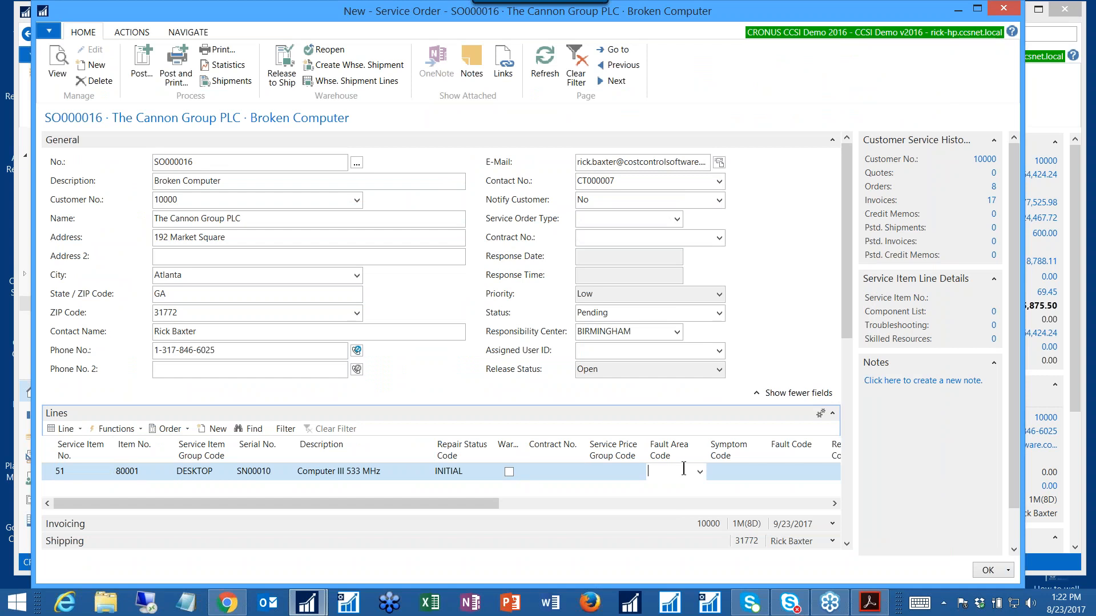
left_click(700, 472)
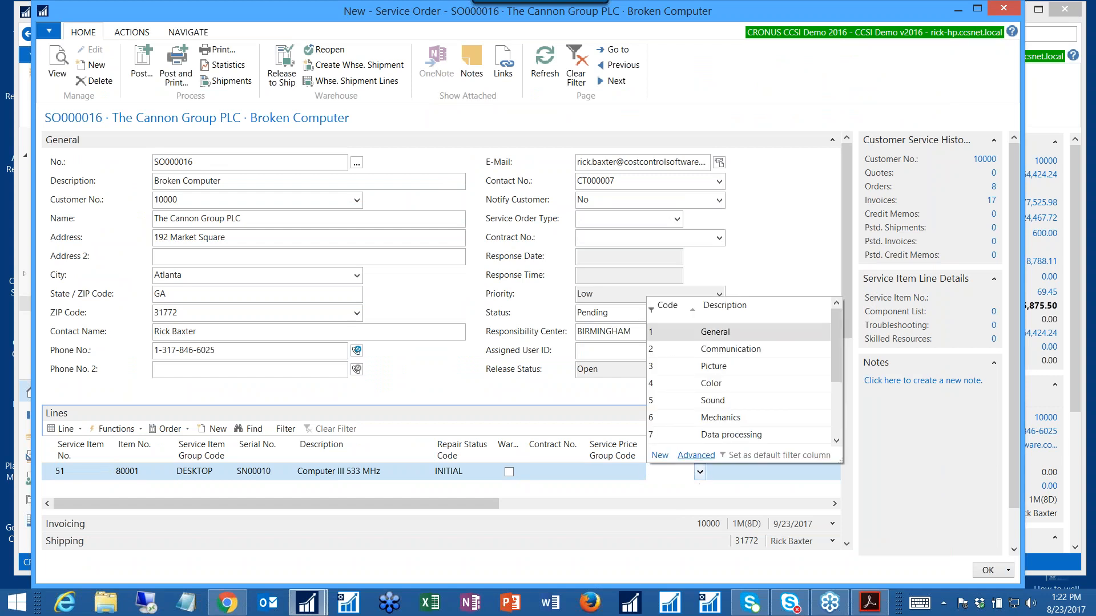
left_click(714, 399)
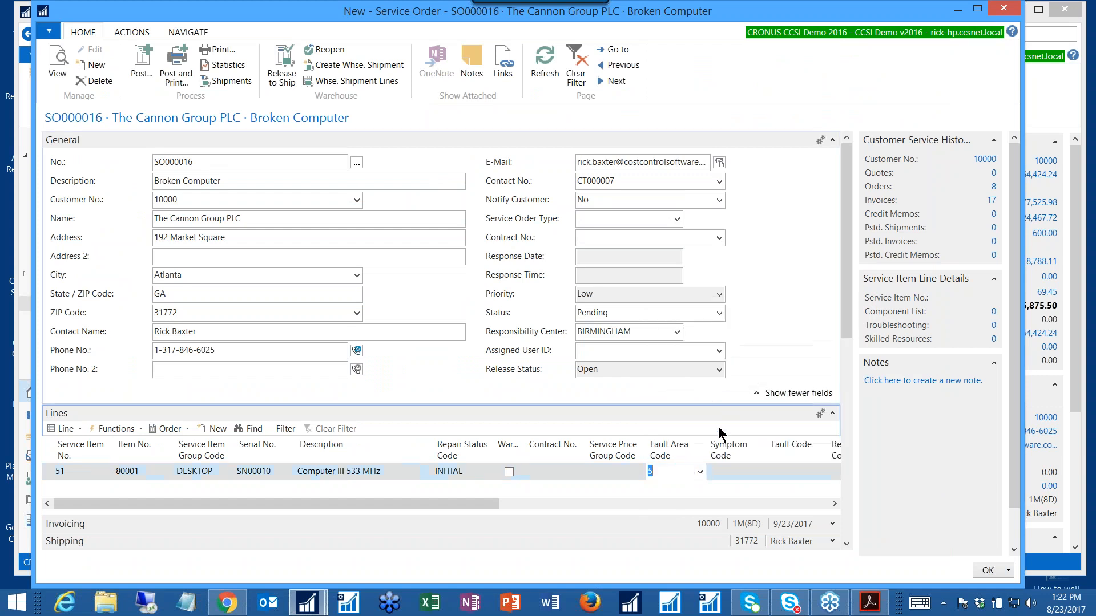
left_click(742, 474)
left_click(760, 469)
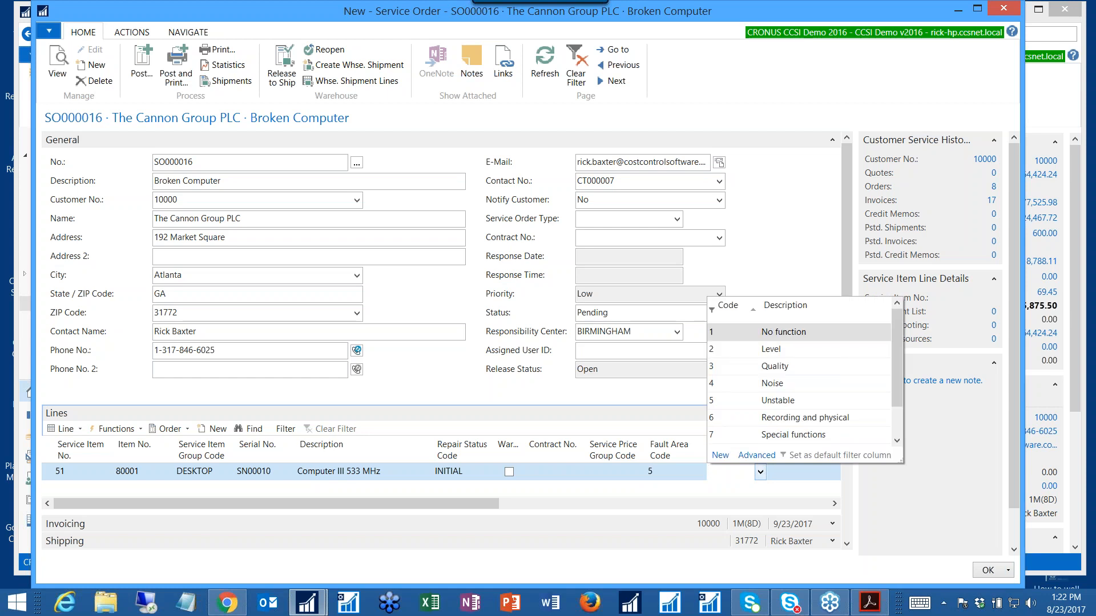
key("Escape")
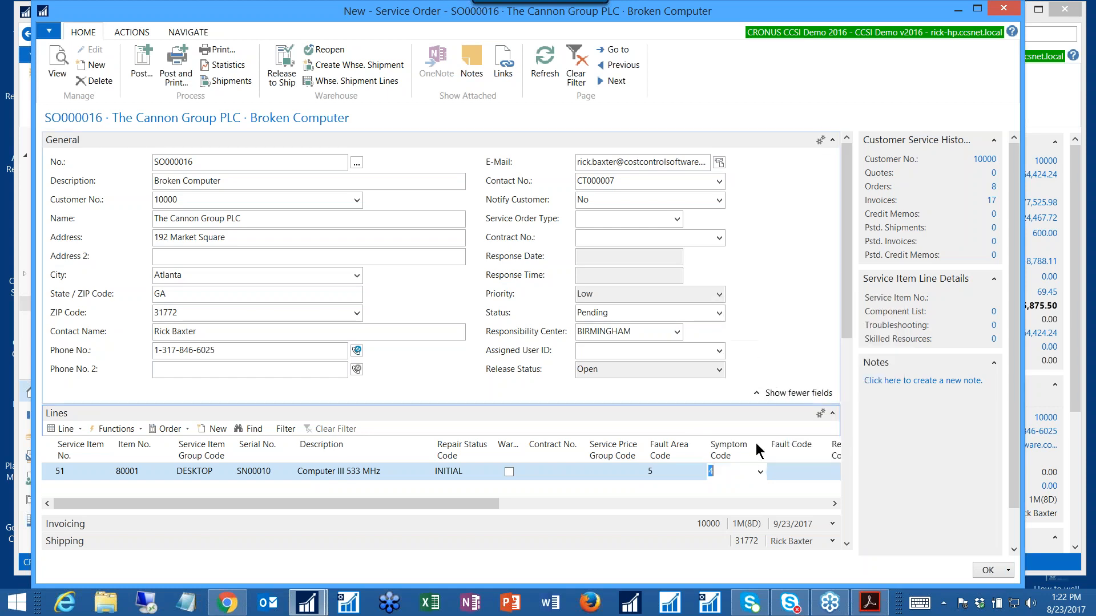
left_click(653, 474)
key("Tab")
type("4")
key("Tab")
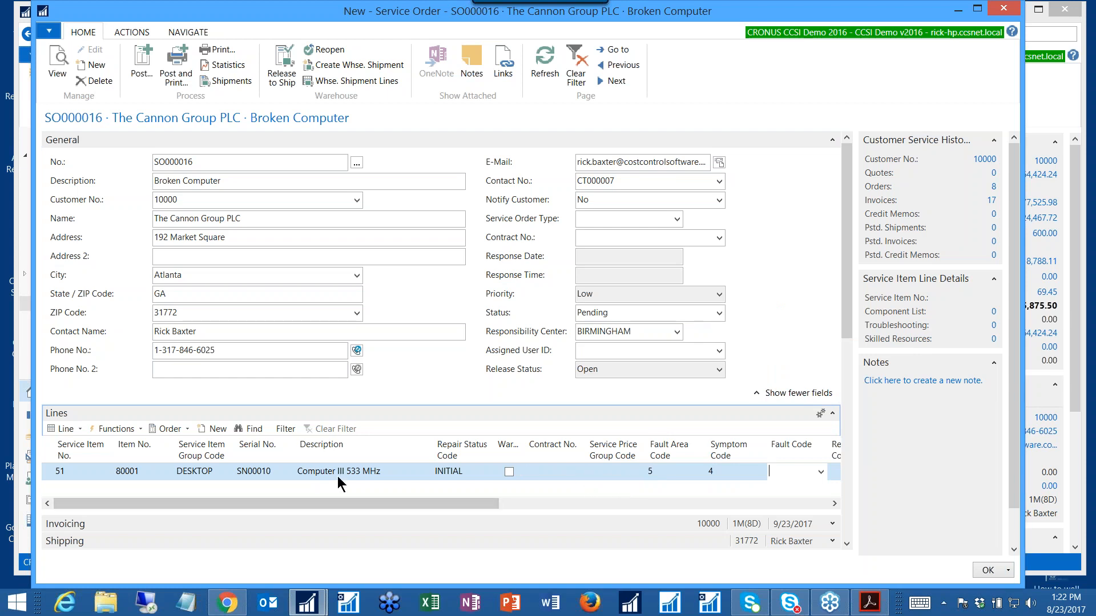
Open the service lines for the computer's service item line and set the first line's type to Resource
left_click(162, 429)
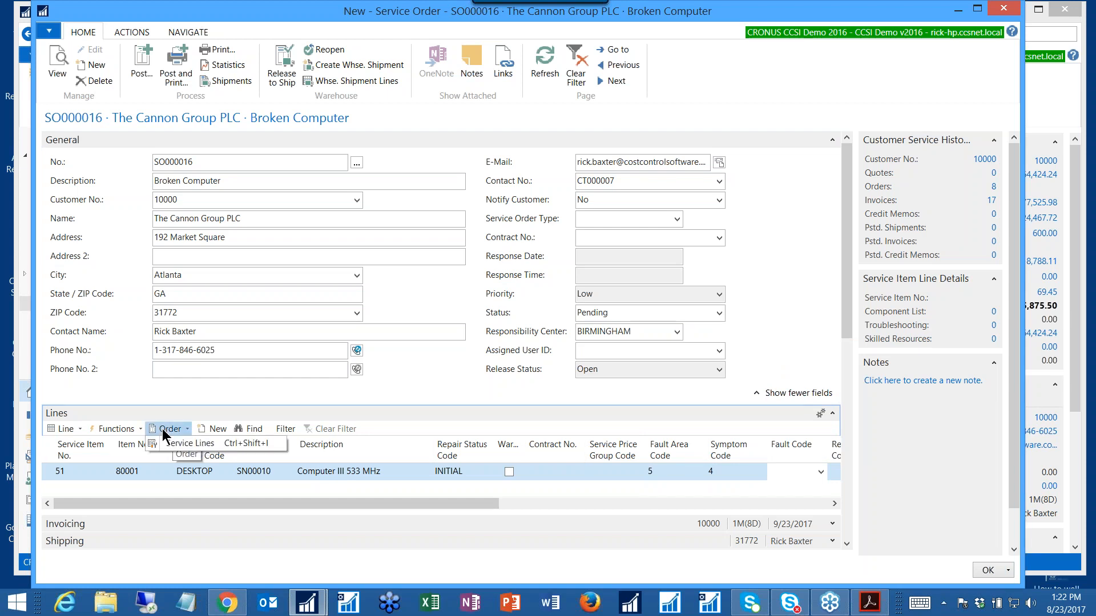
left_click(189, 443)
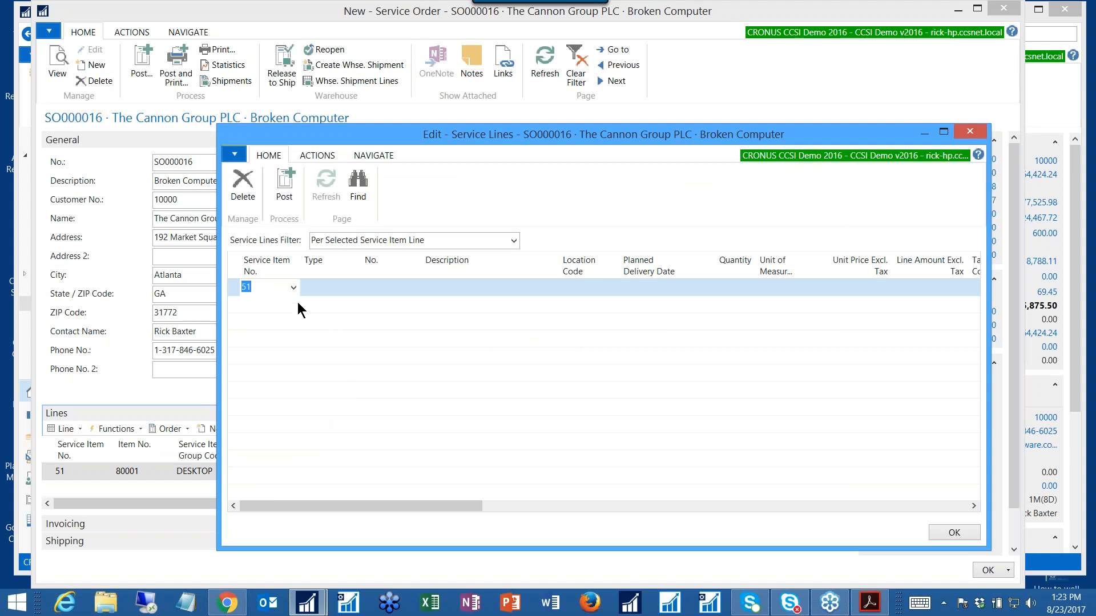
left_click(327, 286)
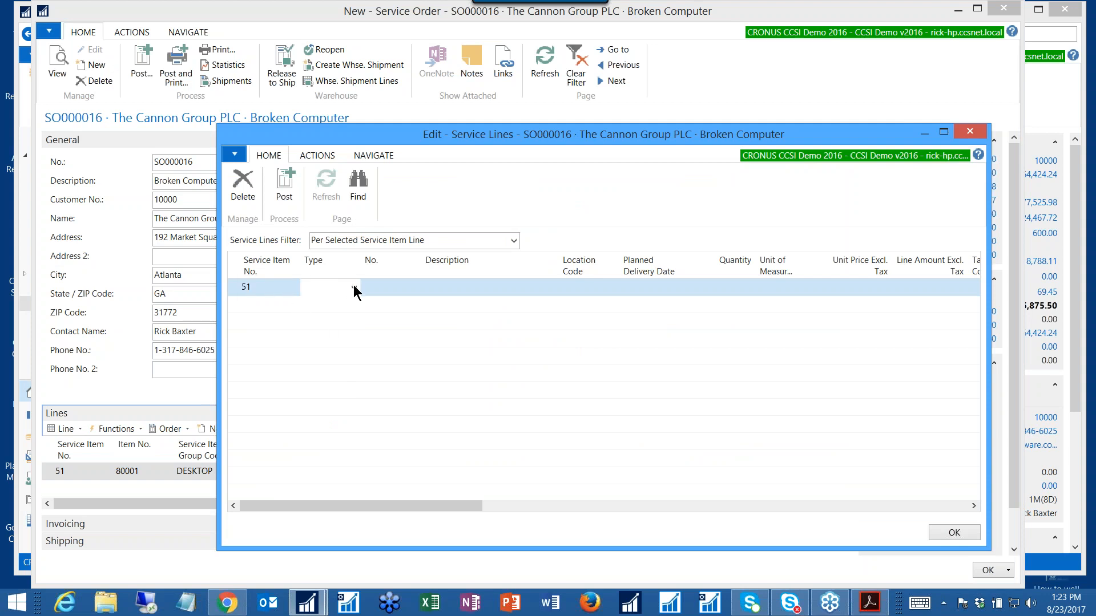
left_click(353, 287)
left_click(328, 332)
Choose Labor Pool 10 (LABOR10) as the resource on the service line
left_click(394, 287)
left_click(415, 288)
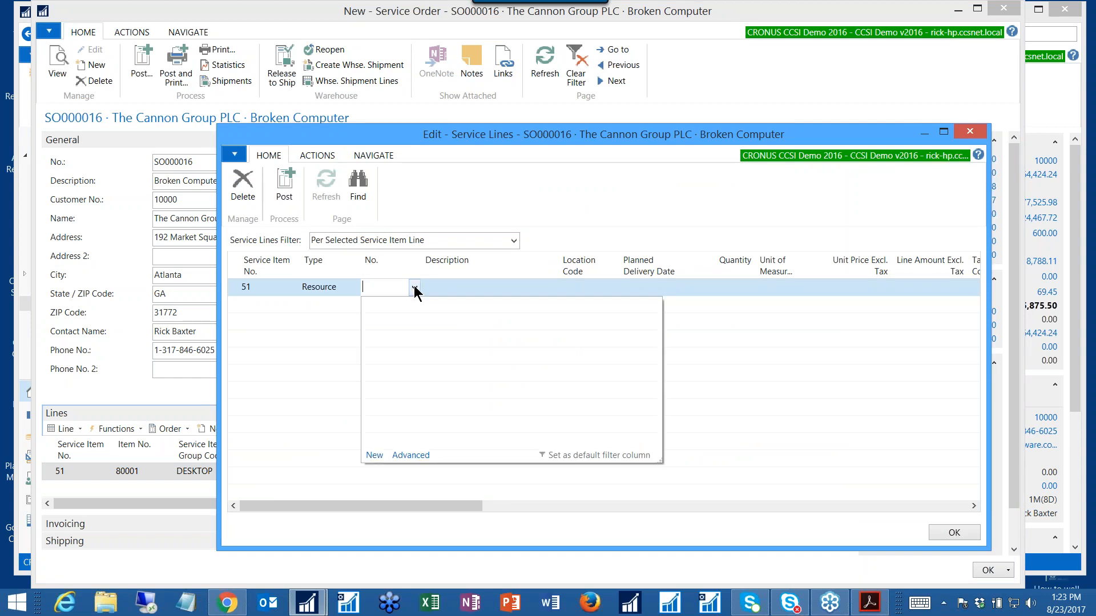
scroll(433, 386, "down", 2)
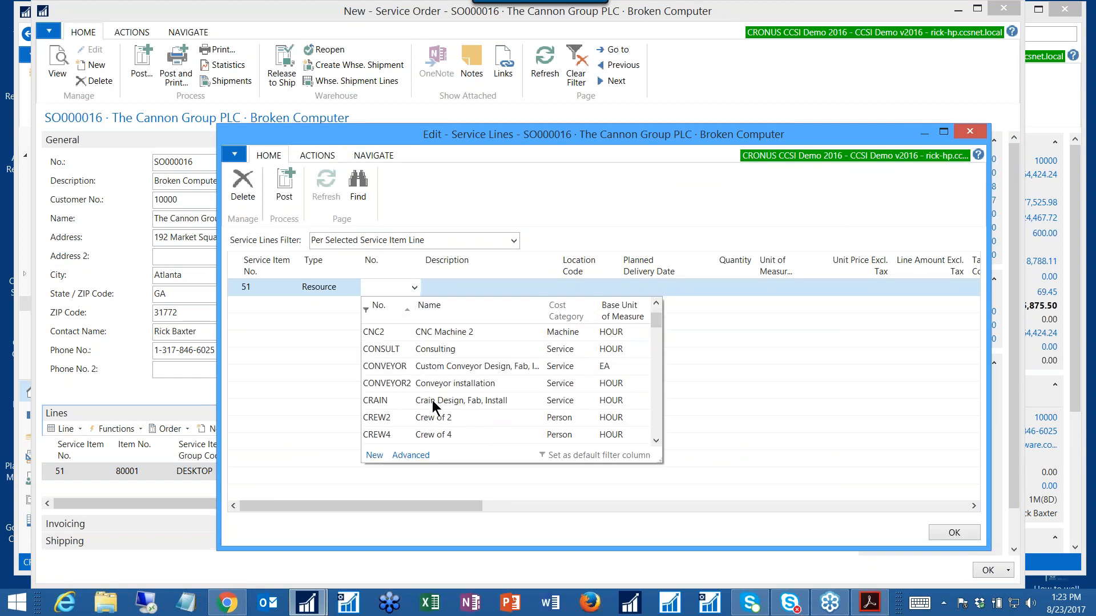
scroll(439, 394, "down", 1)
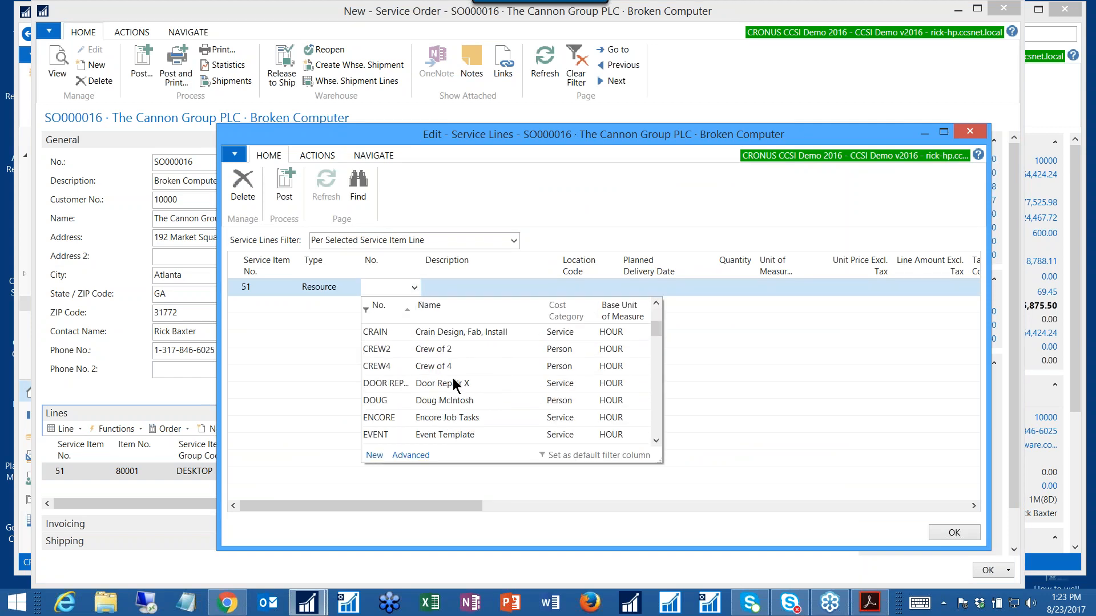
scroll(458, 397, "down", 5)
scroll(458, 392, "down", 2)
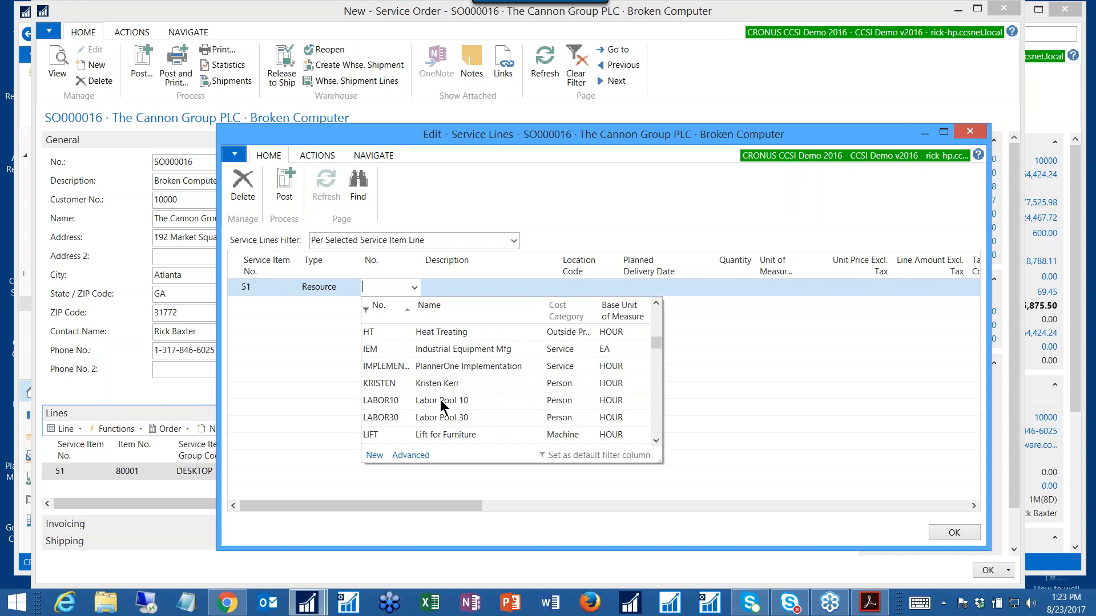
left_click(440, 401)
key("Tab")
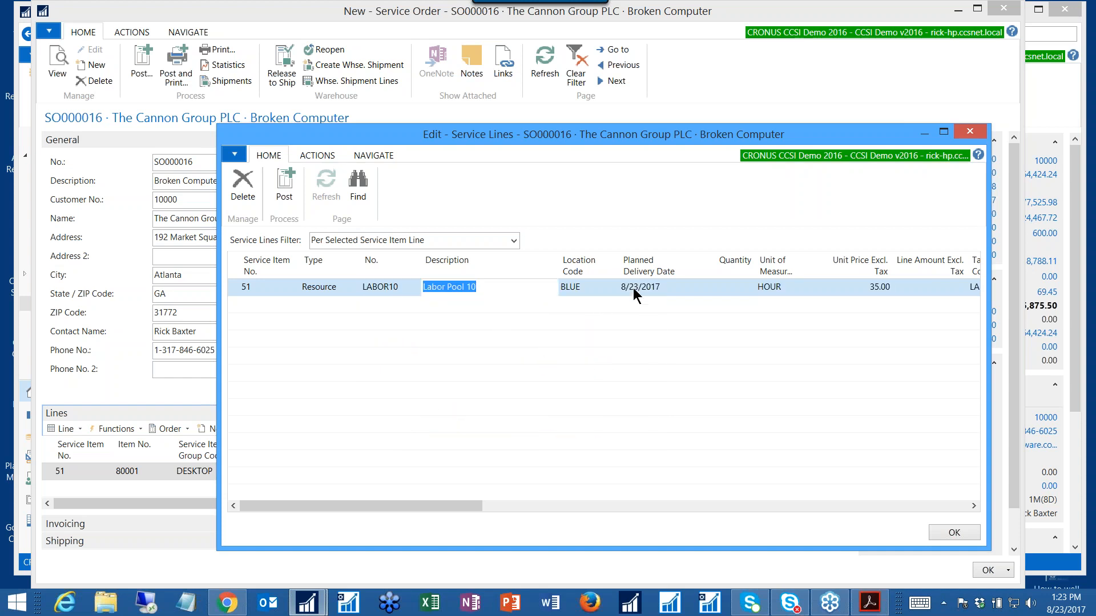
Set the labor line's planned delivery date to 8/25/2017 and quantity to 8 hours, and return to the service order
left_click(633, 288)
left_click(673, 288)
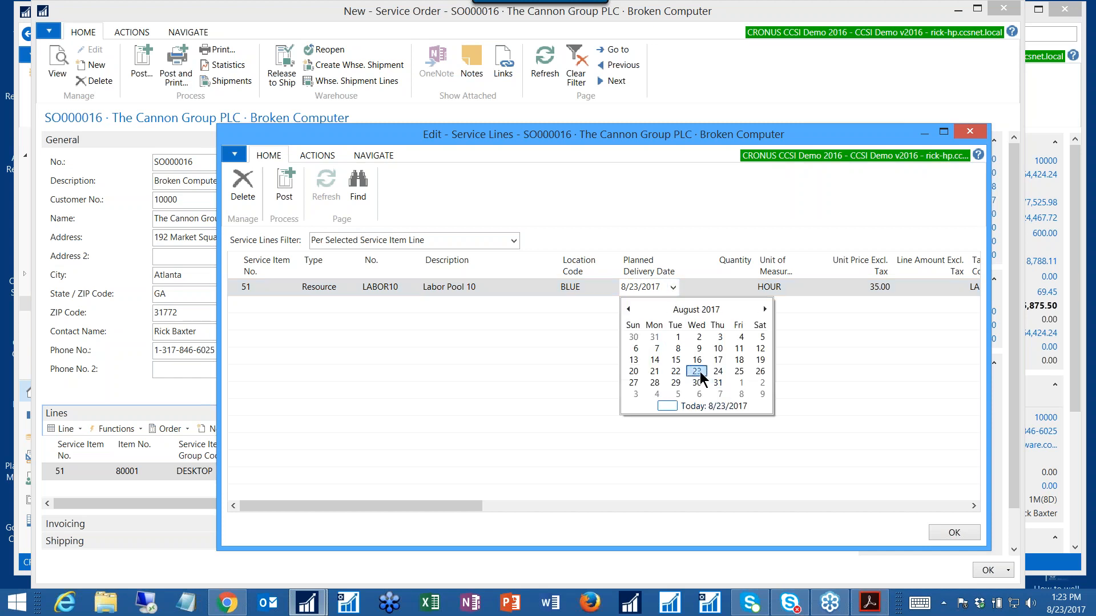
left_click(739, 372)
key("Tab")
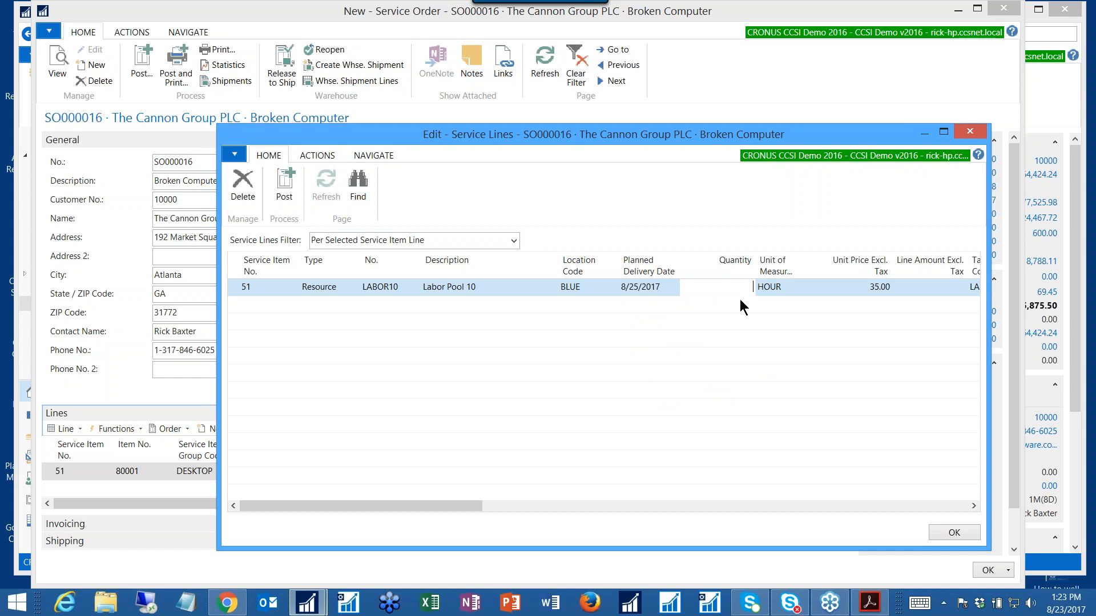
key("Tab")
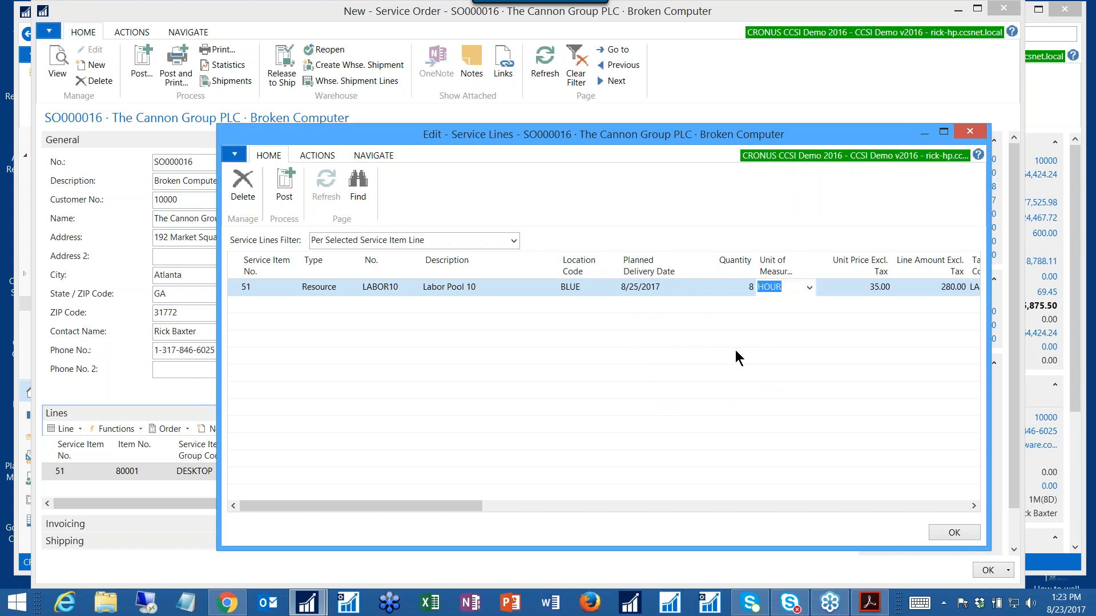
key("Tab")
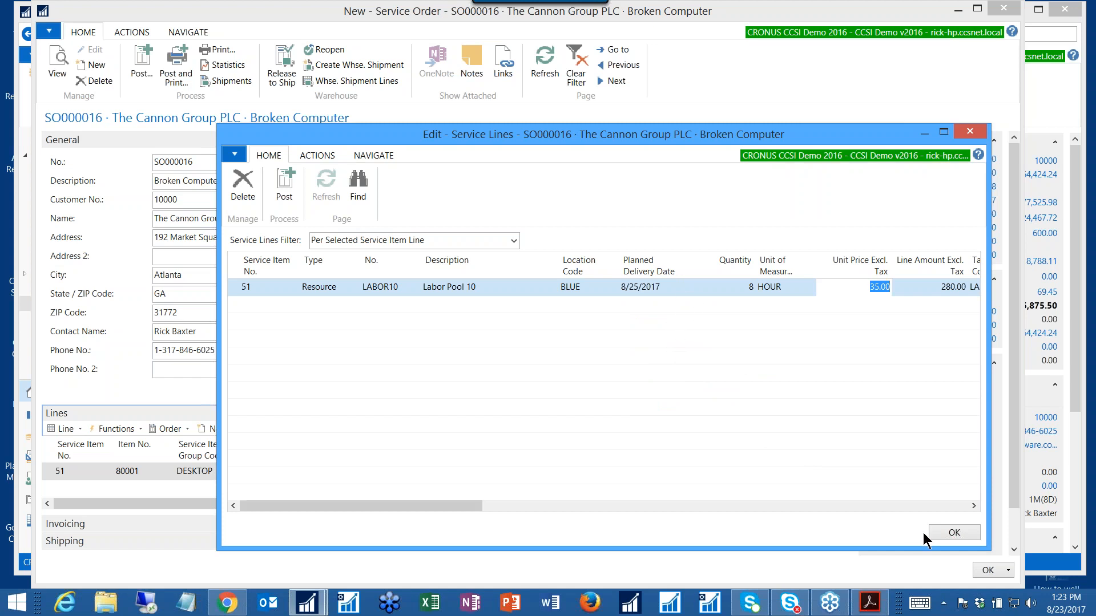
left_click(953, 528)
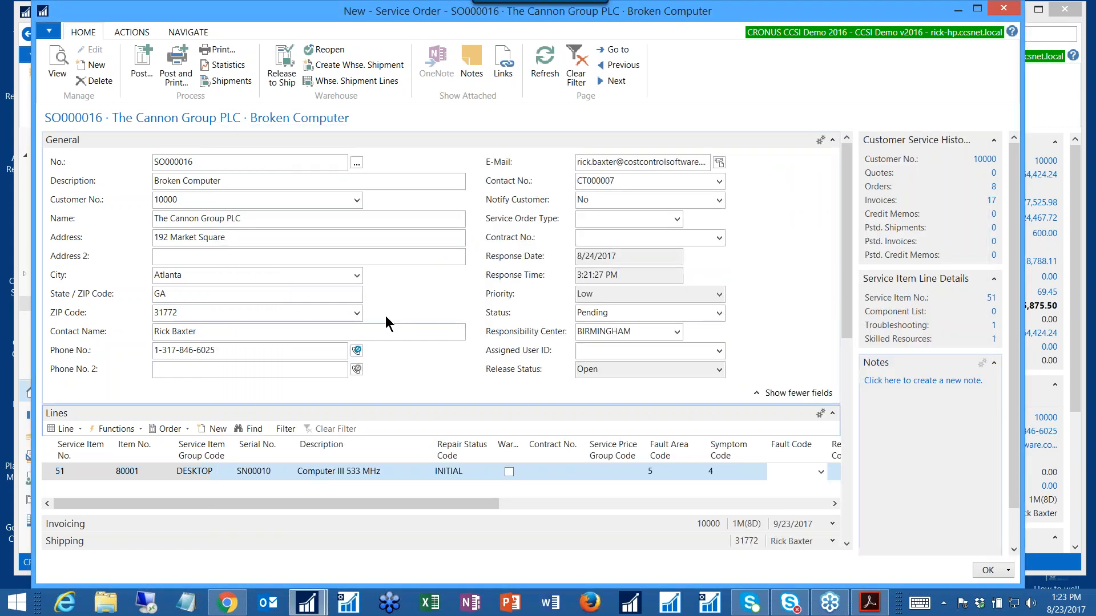
Close the Broken Computer service order and return from the service orders list to the Role Center
left_click(283, 238)
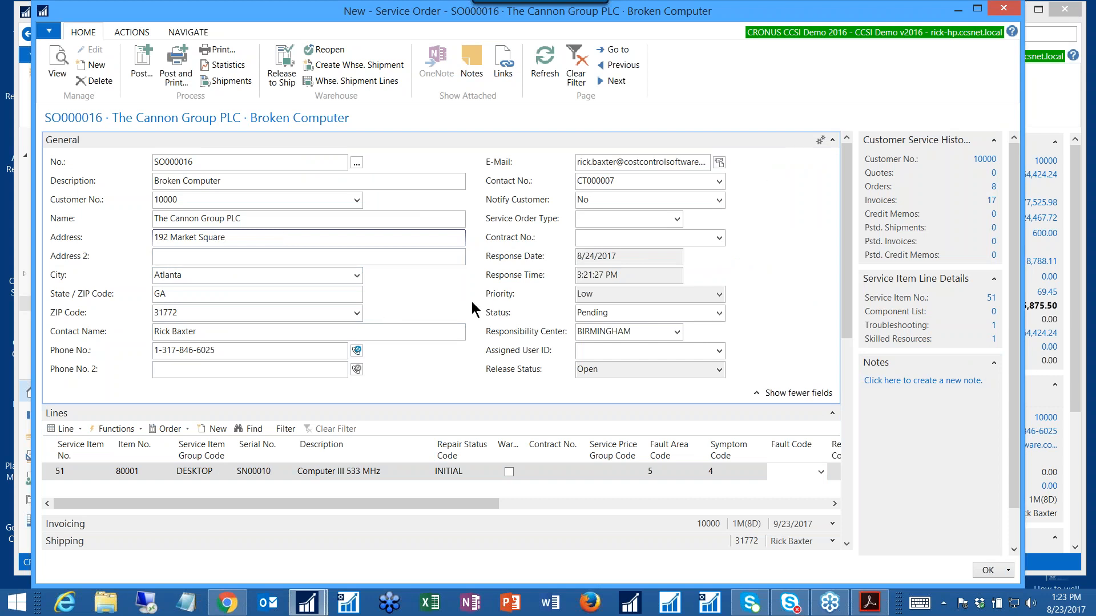
left_click(249, 164)
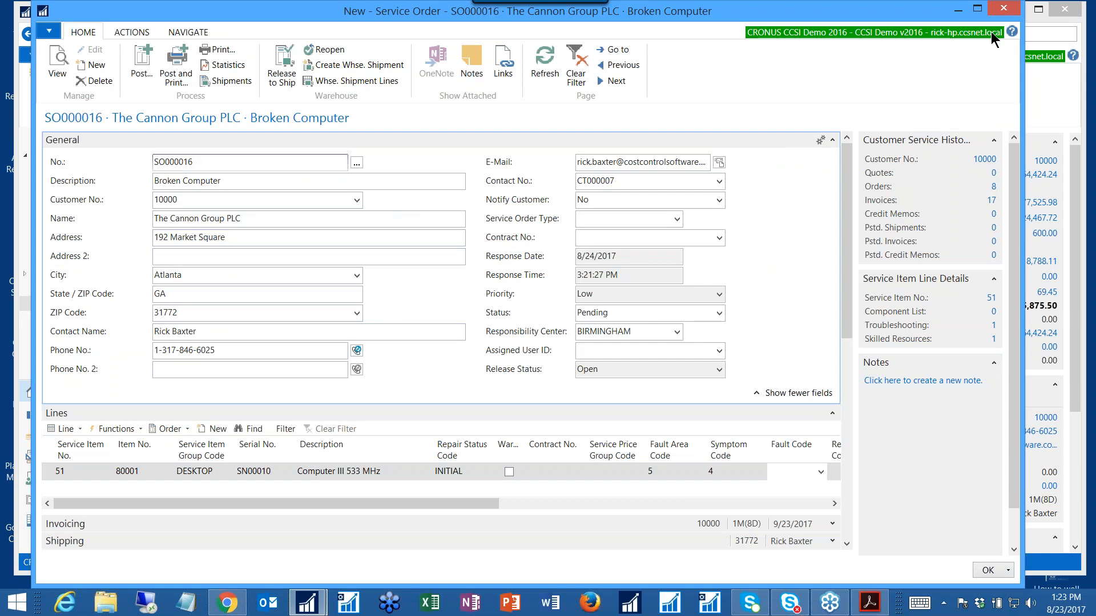
left_click(1003, 8)
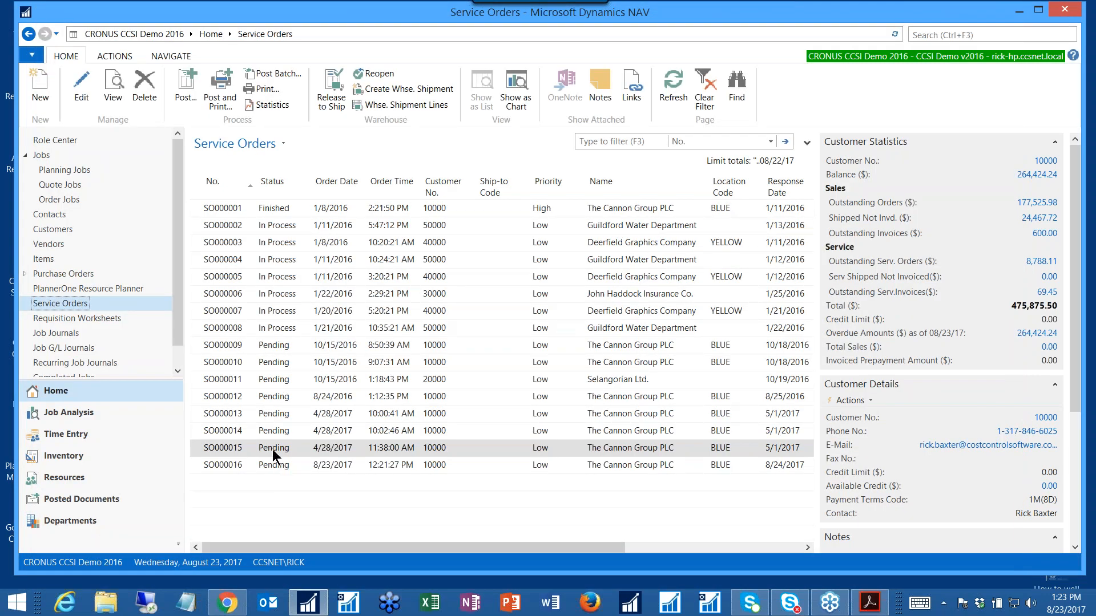
left_click(67, 143)
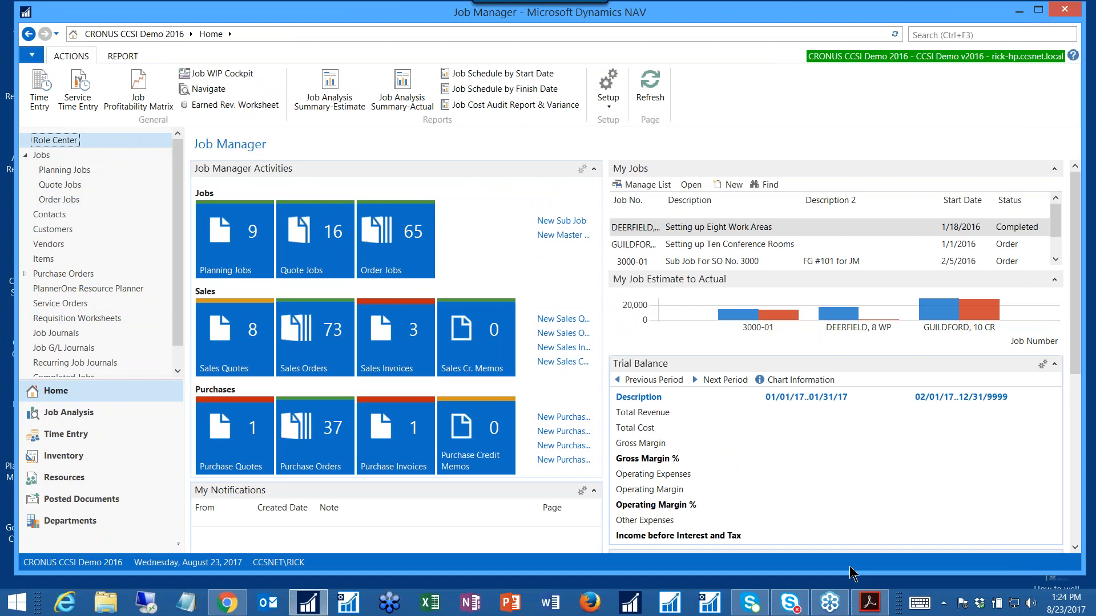
Switch to the study guide in Adobe Acrobat Reader and read Step 2 on creating activity stickers on the planning board
left_click(867, 603)
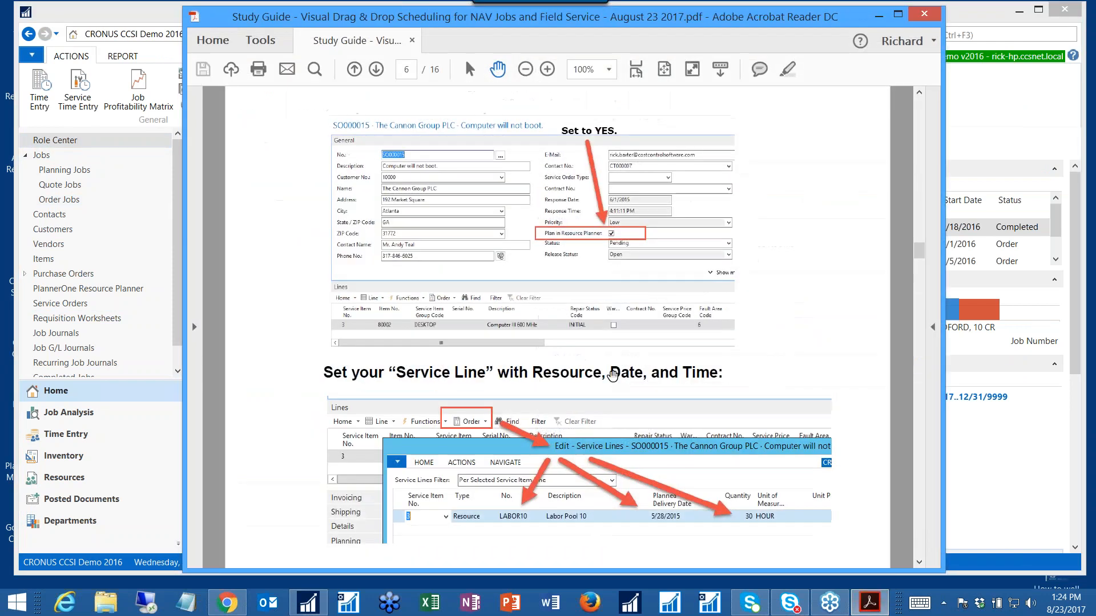
scroll(578, 329, "down", 5)
scroll(516, 406, "down", 2)
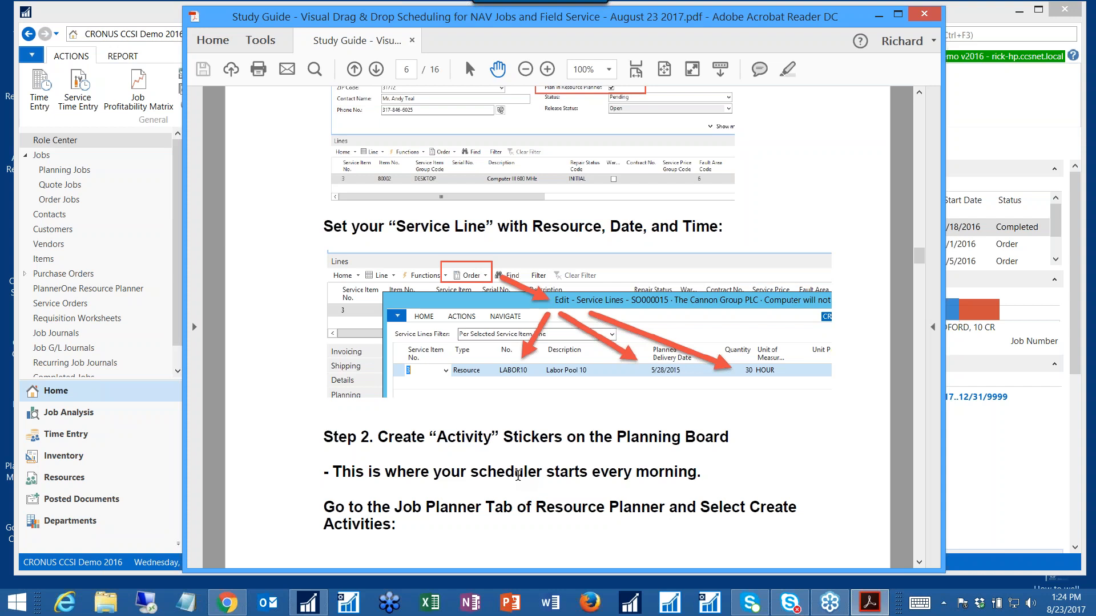
scroll(518, 475, "down", 1)
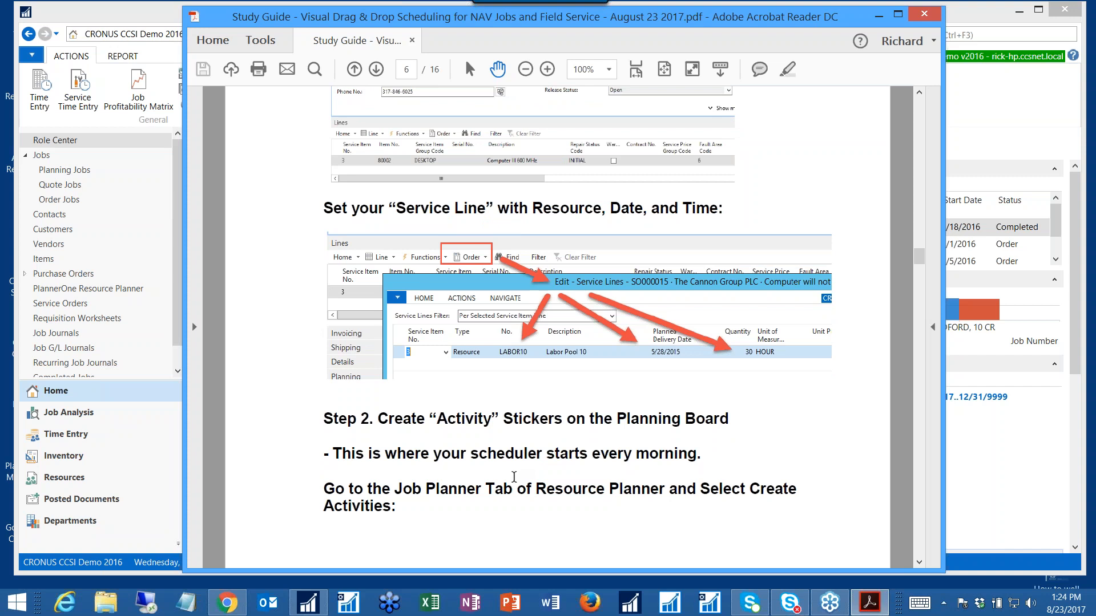
scroll(444, 496, "down", 2)
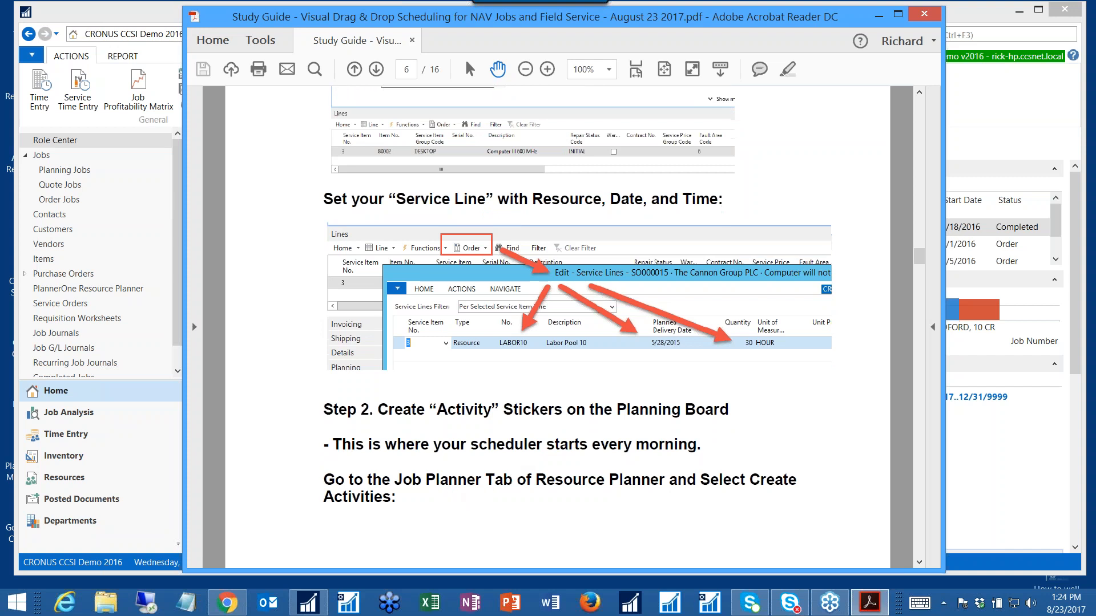
scroll(418, 482, "down", 1)
scroll(400, 475, "down", 6)
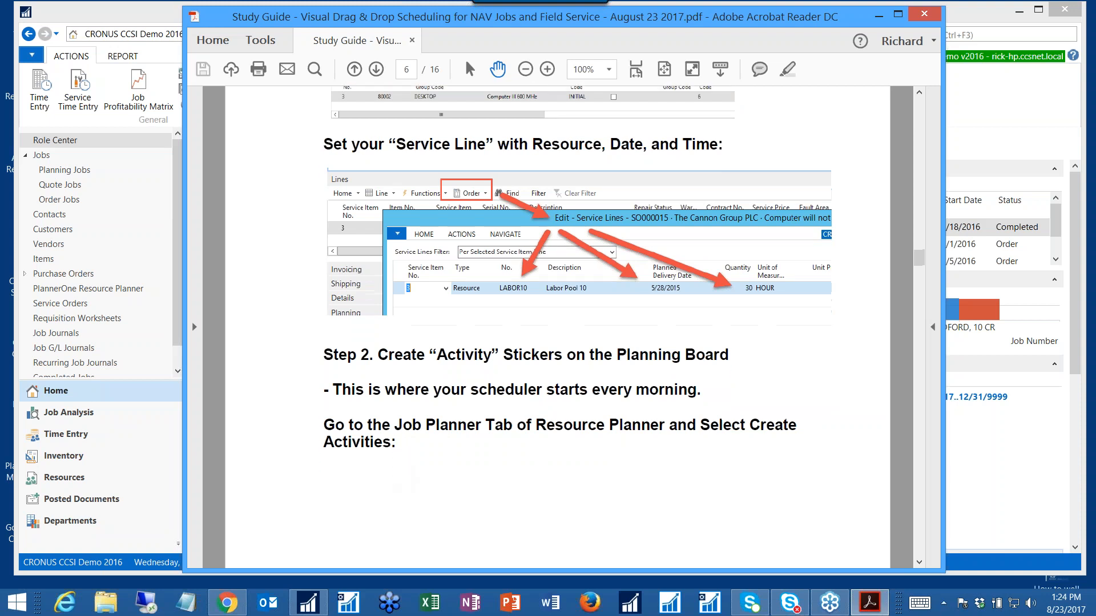
scroll(398, 461, "down", 10)
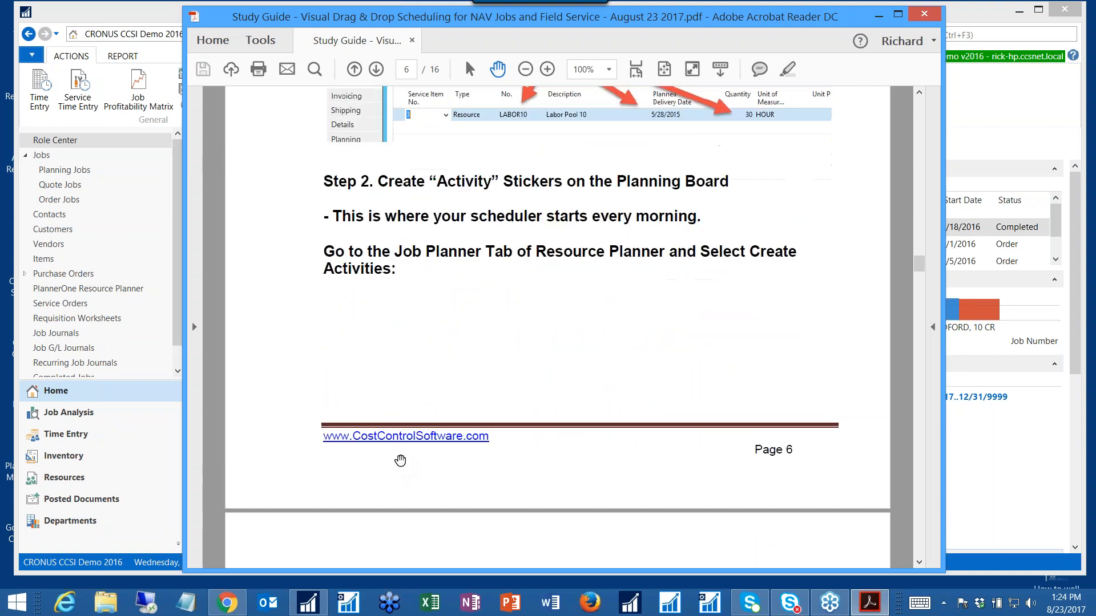
scroll(408, 469, "down", 6)
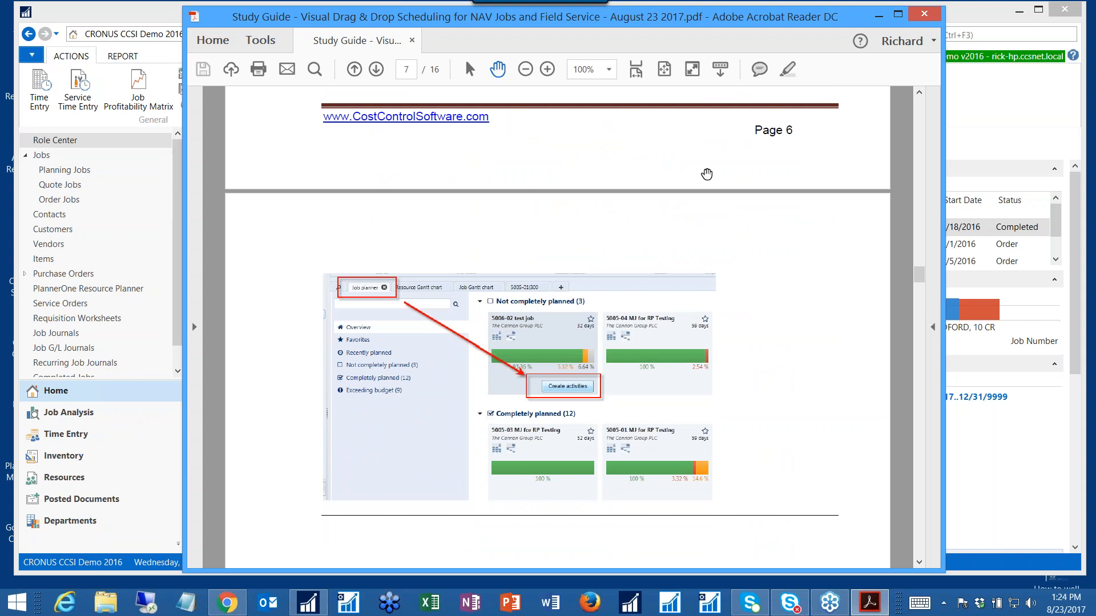
left_click(878, 15)
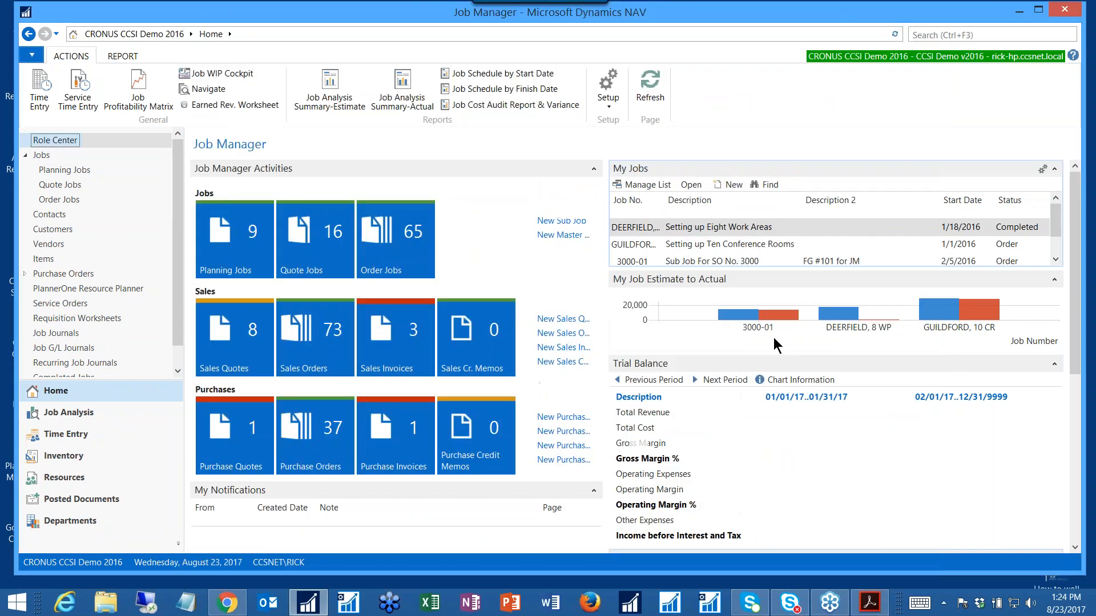
Open the PlannerOne Resource Planner in Dynamics NAV and show the Job planner overview
left_click(87, 289)
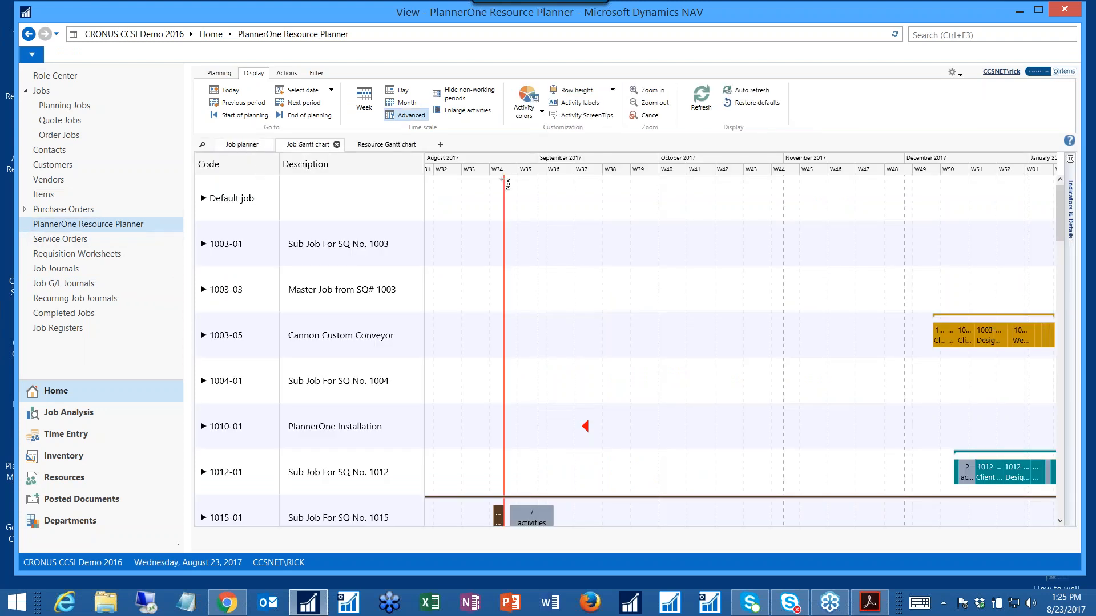
left_click(245, 149)
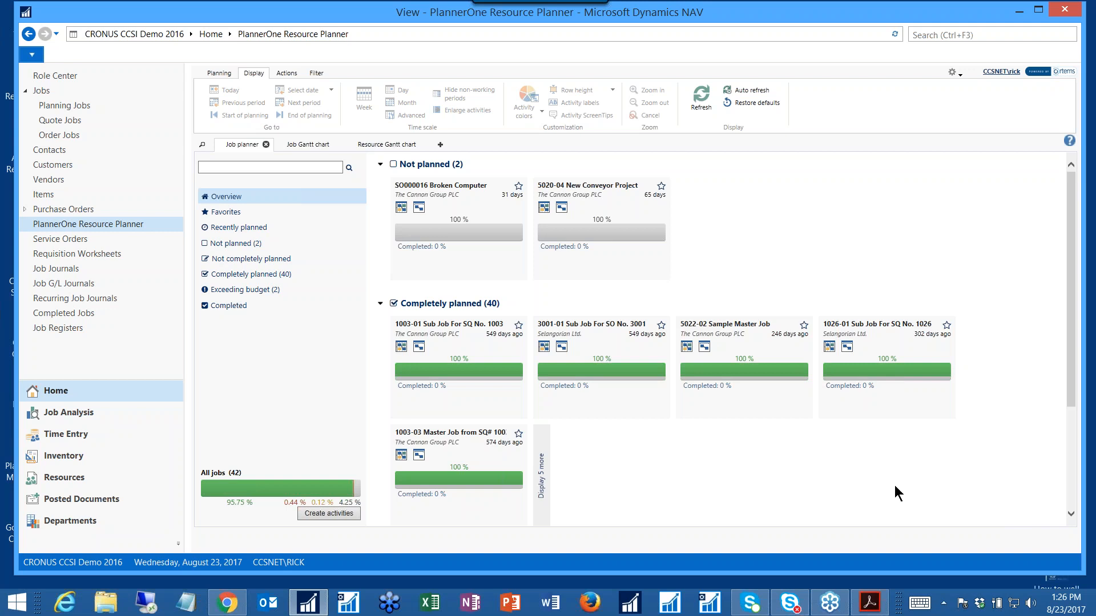
Check the study guide's page 7 illustration of creating activities in the Job planner, then return to the Resource Planner
left_click(875, 605)
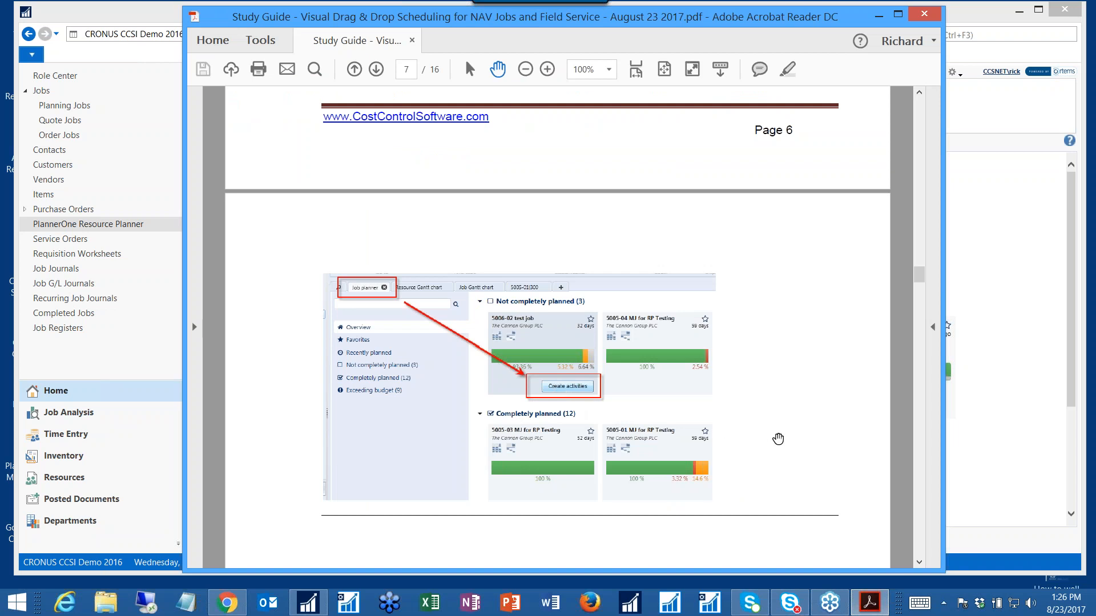
scroll(776, 436, "down", 2)
scroll(770, 434, "down", 10)
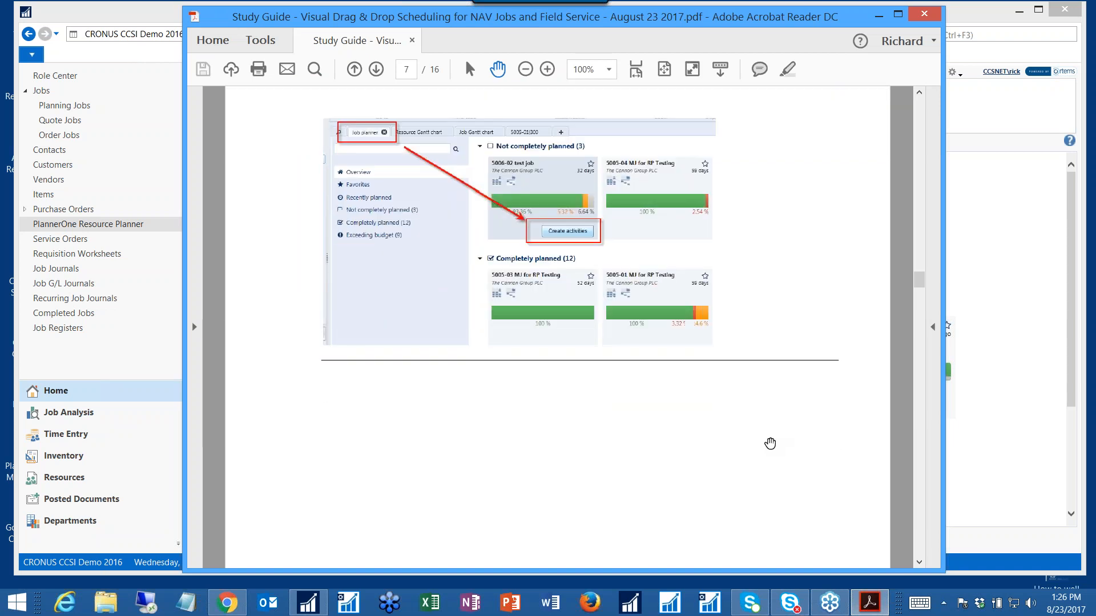
scroll(730, 432, "down", 10)
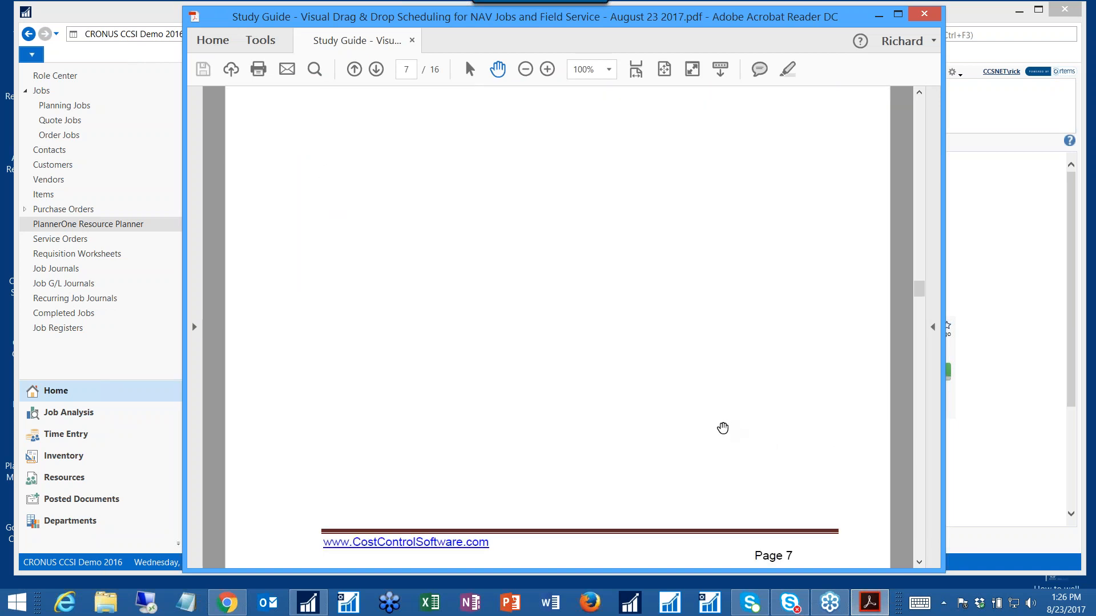
scroll(580, 471, "down", 1)
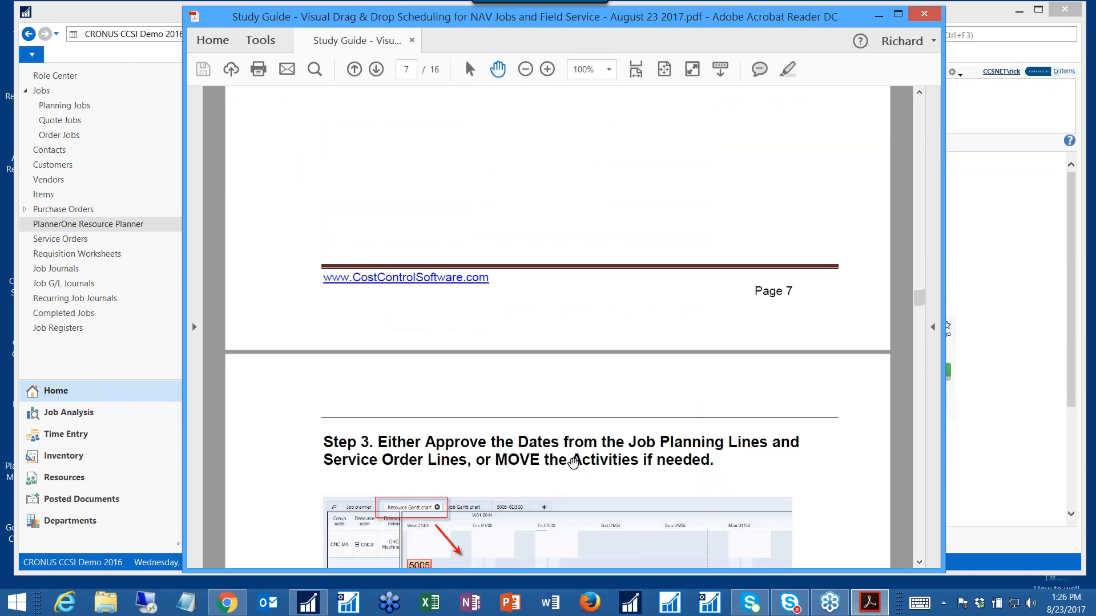
left_click_drag(918, 304, 915, 283)
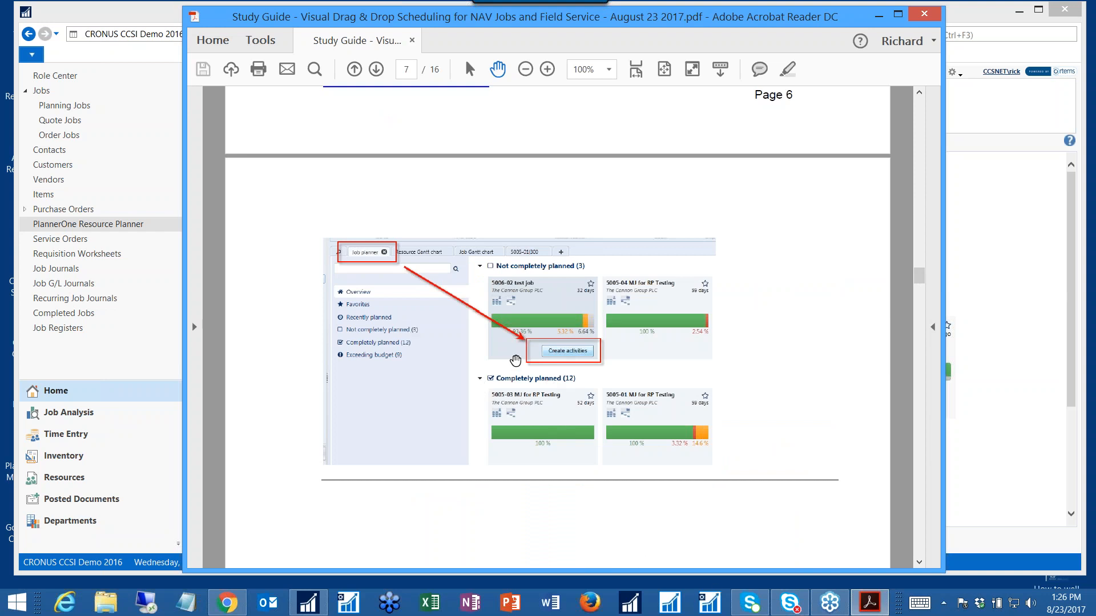
left_click(879, 13)
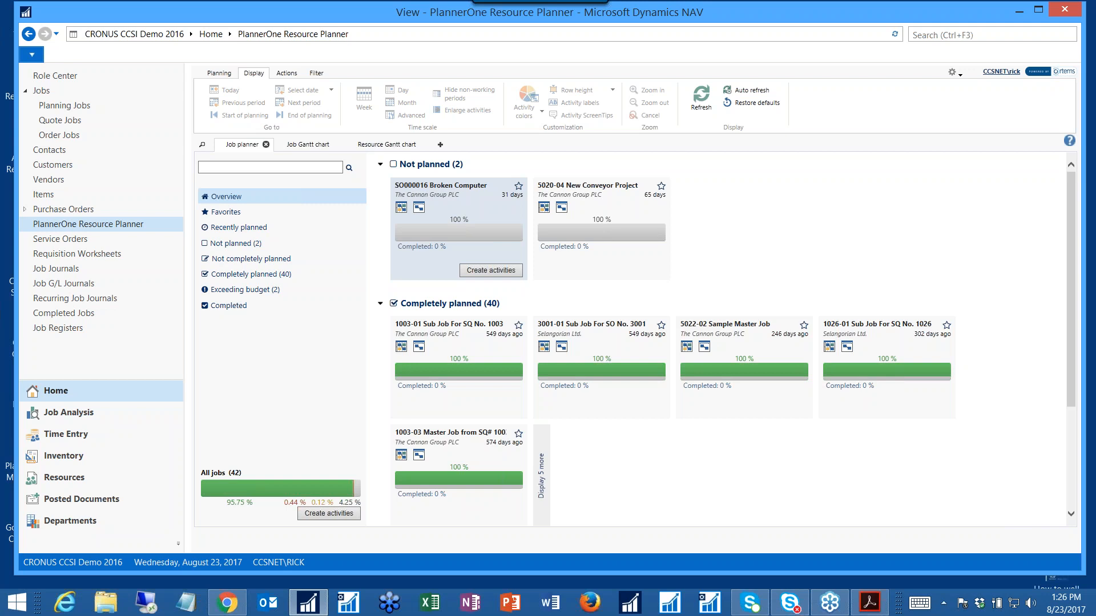
Create the activities for all jobs at once, covering SO000016 Broken Computer and 5020-04 New Conveyor Project
mouse_move(552, 216)
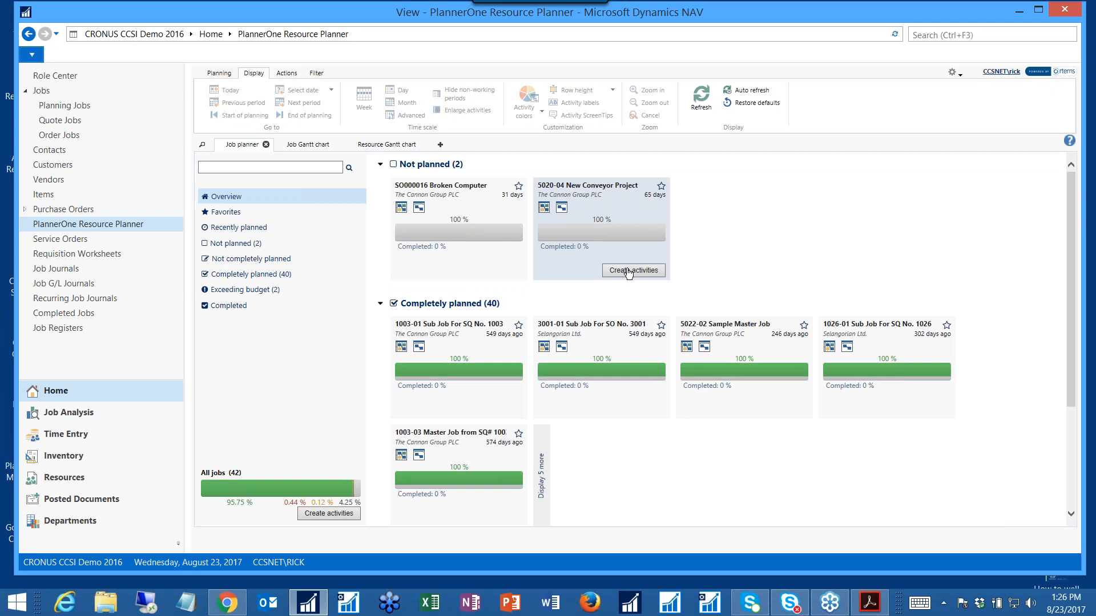
mouse_move(501, 267)
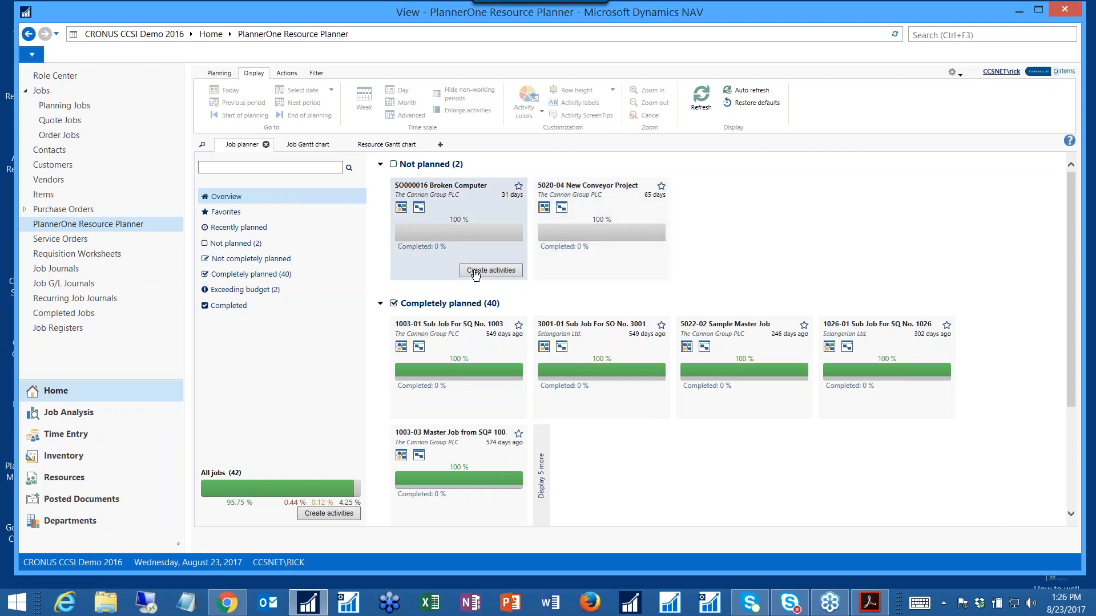
mouse_move(596, 272)
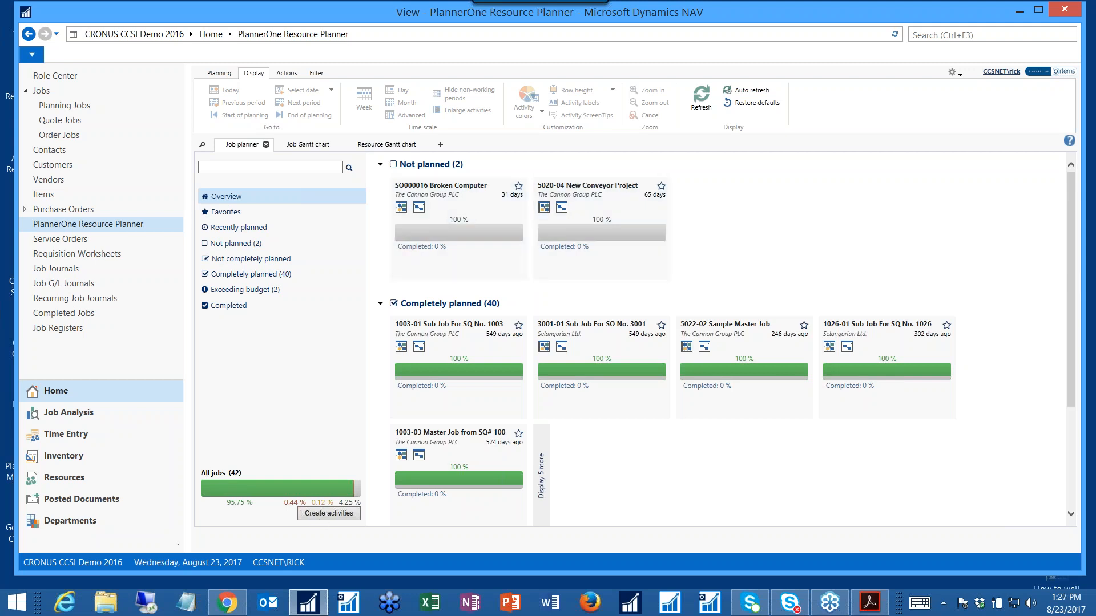
left_click(320, 517)
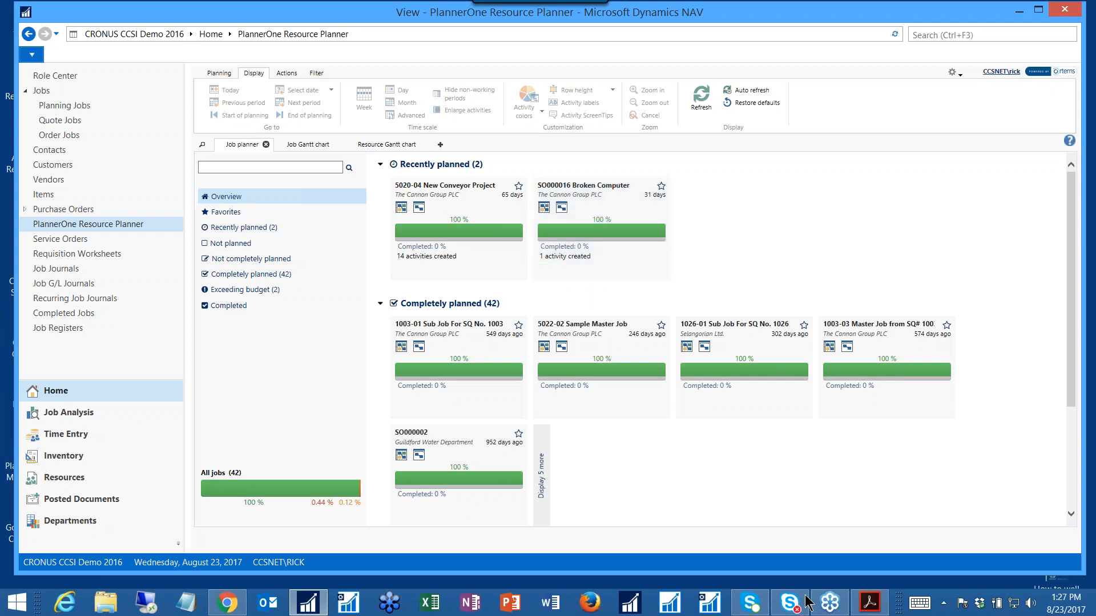
Read Step 3 of the study guide on approving the planned dates or moving activities, and return to the Resource Planner
mouse_move(872, 606)
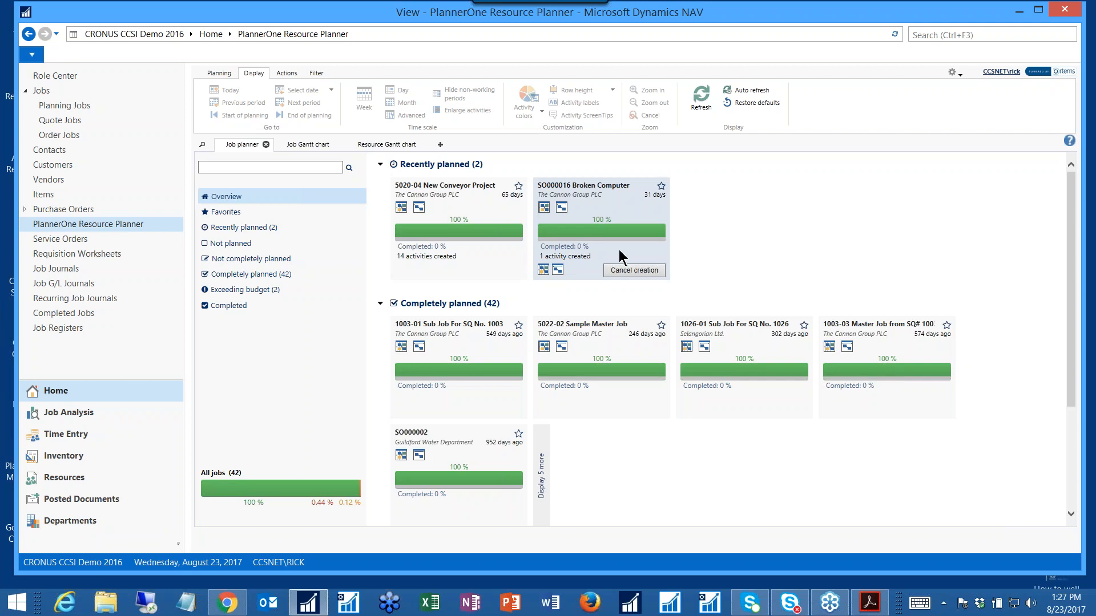
left_click(870, 603)
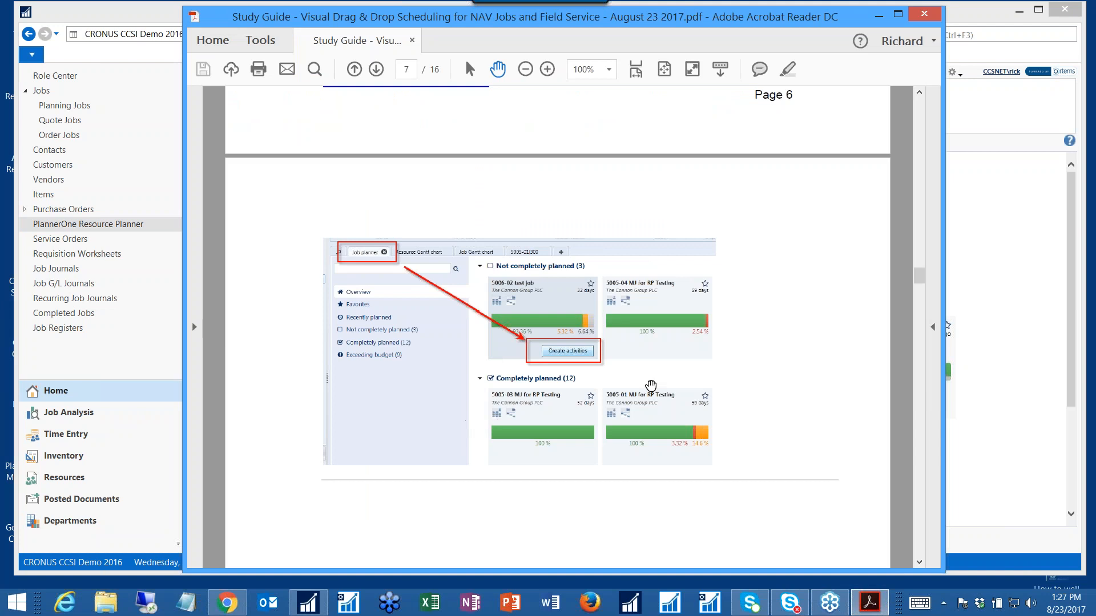
scroll(781, 314, "down", 1)
scroll(784, 317, "down", 1)
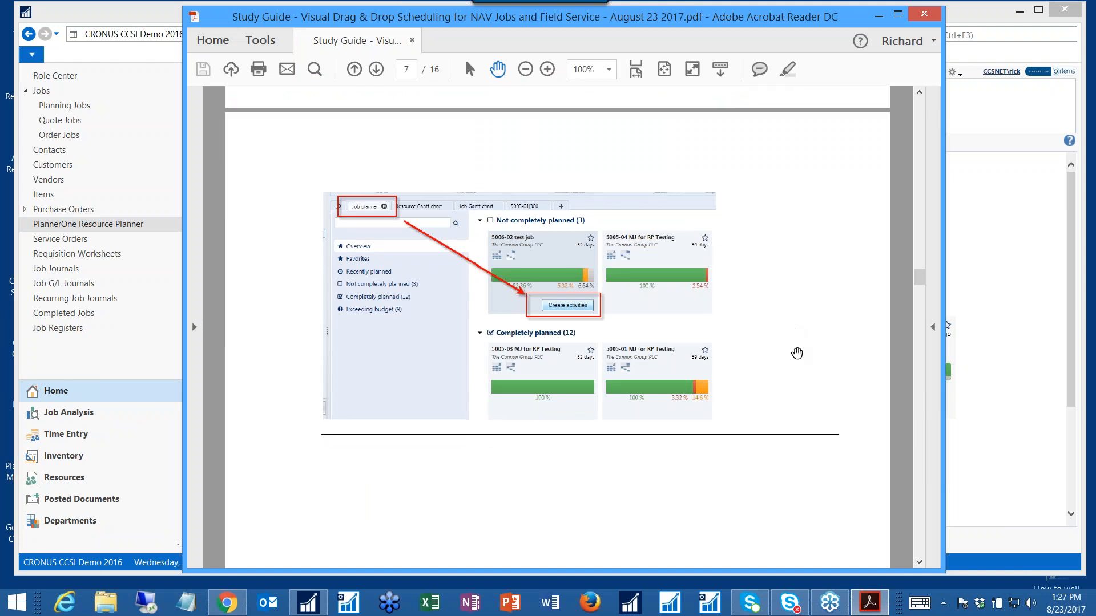
scroll(795, 343, "down", 1)
scroll(807, 369, "down", 1)
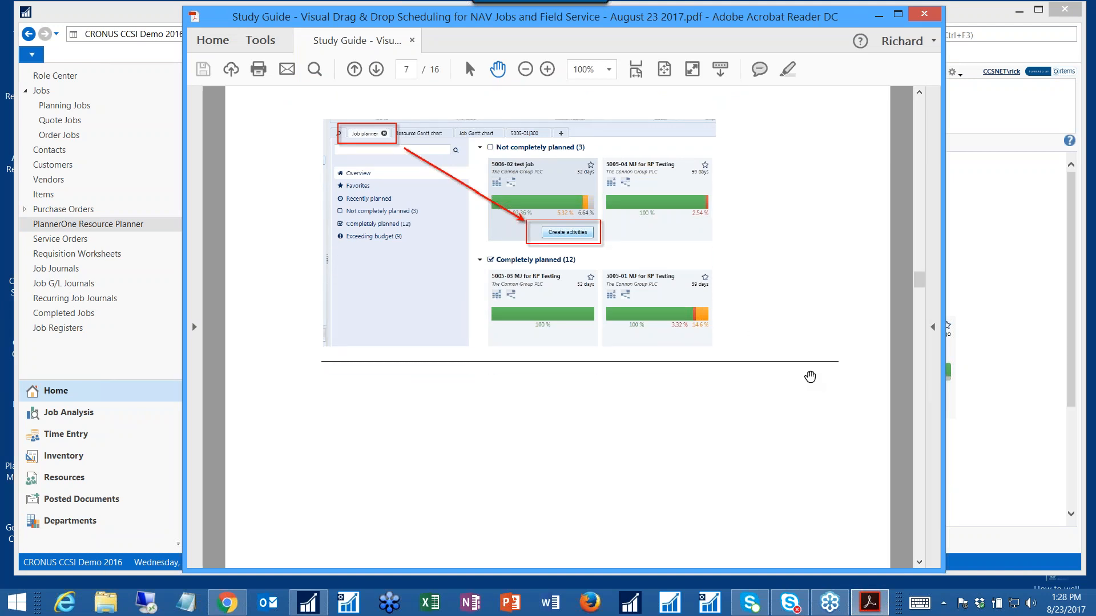
scroll(809, 377, "down", 1)
scroll(804, 388, "down", 8)
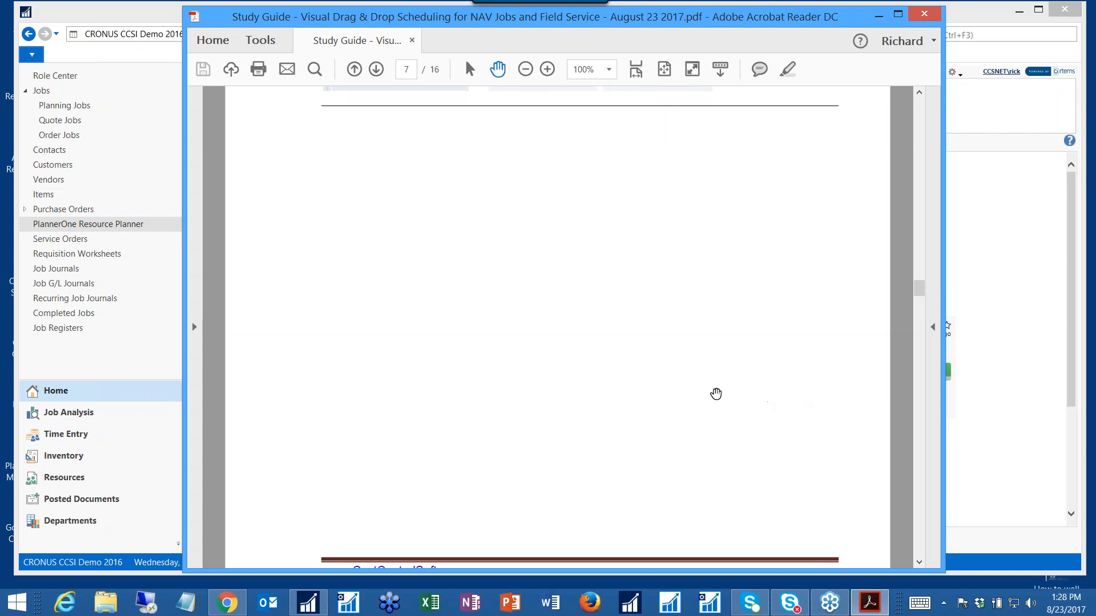
scroll(649, 395, "down", 10)
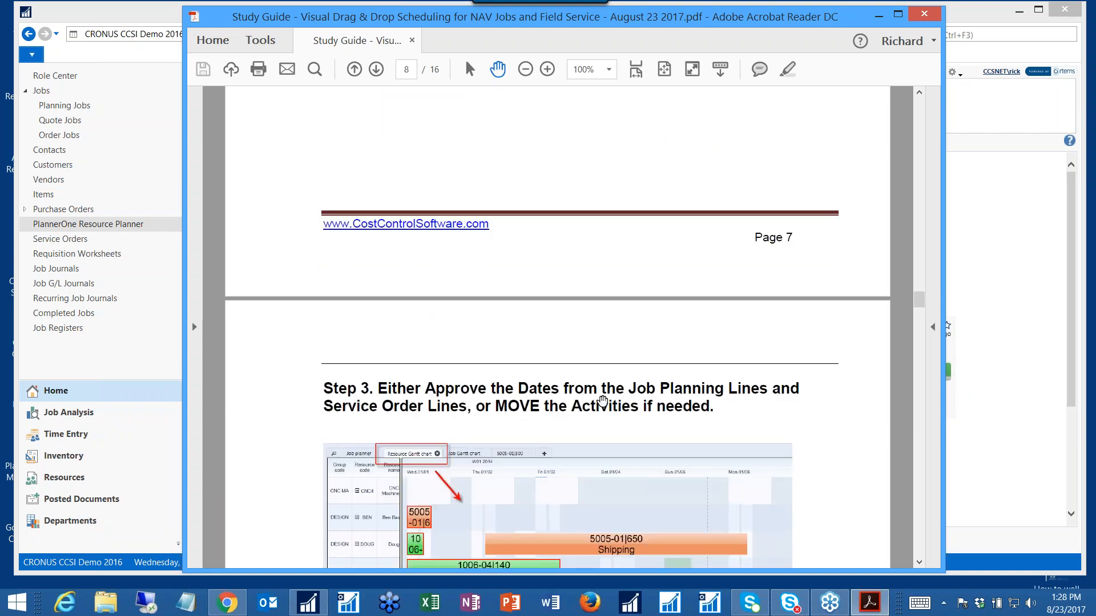
scroll(591, 403, "down", 5)
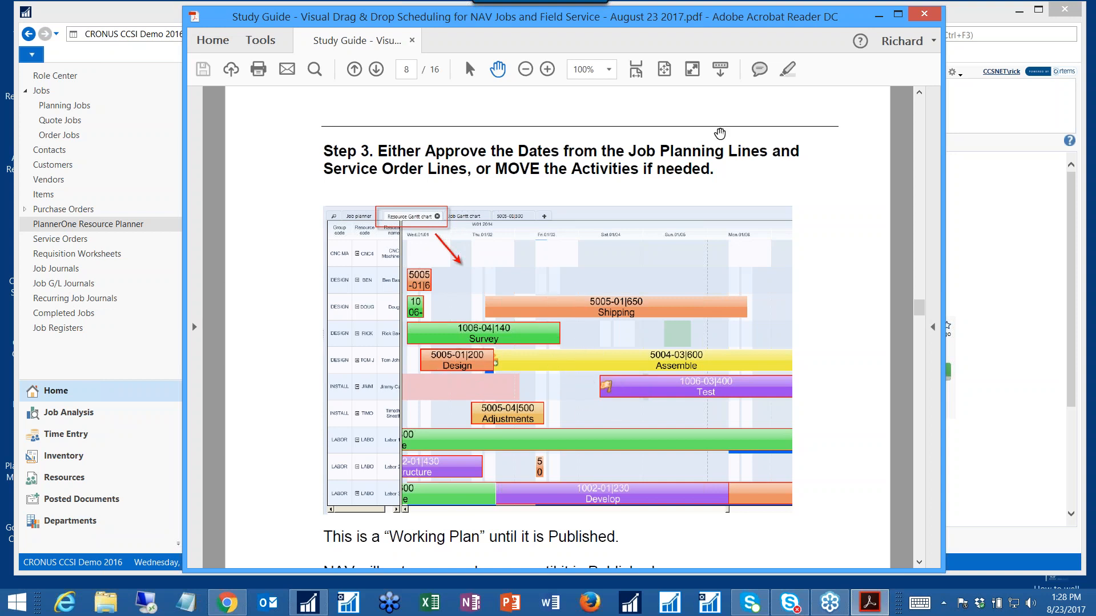
left_click(878, 14)
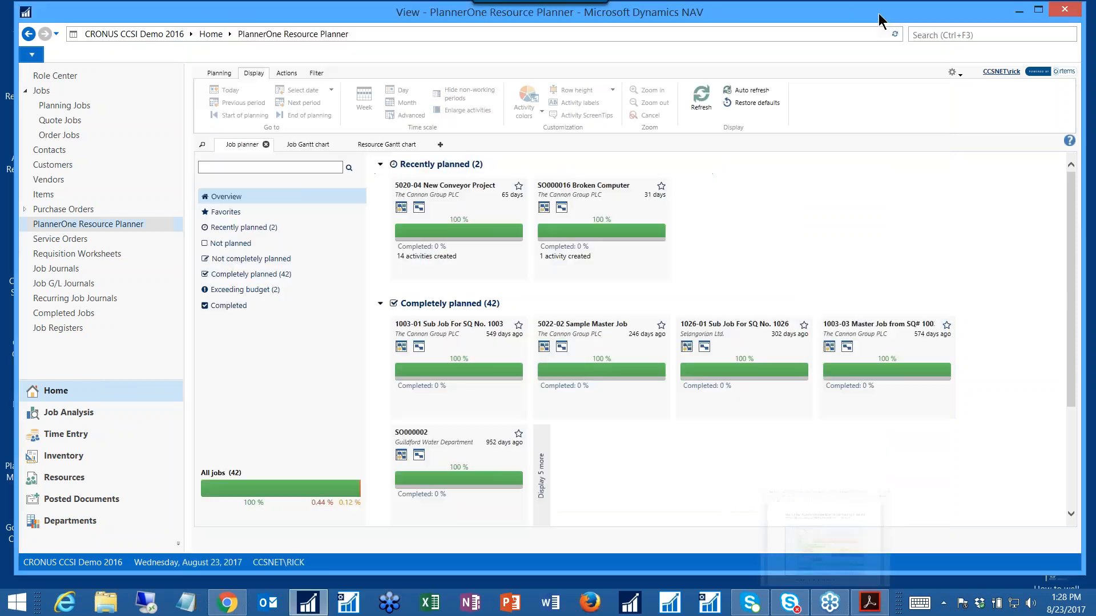
Show the Job Gantt chart and find the activities of job 5020-04 New Conveyor Project
left_click(301, 149)
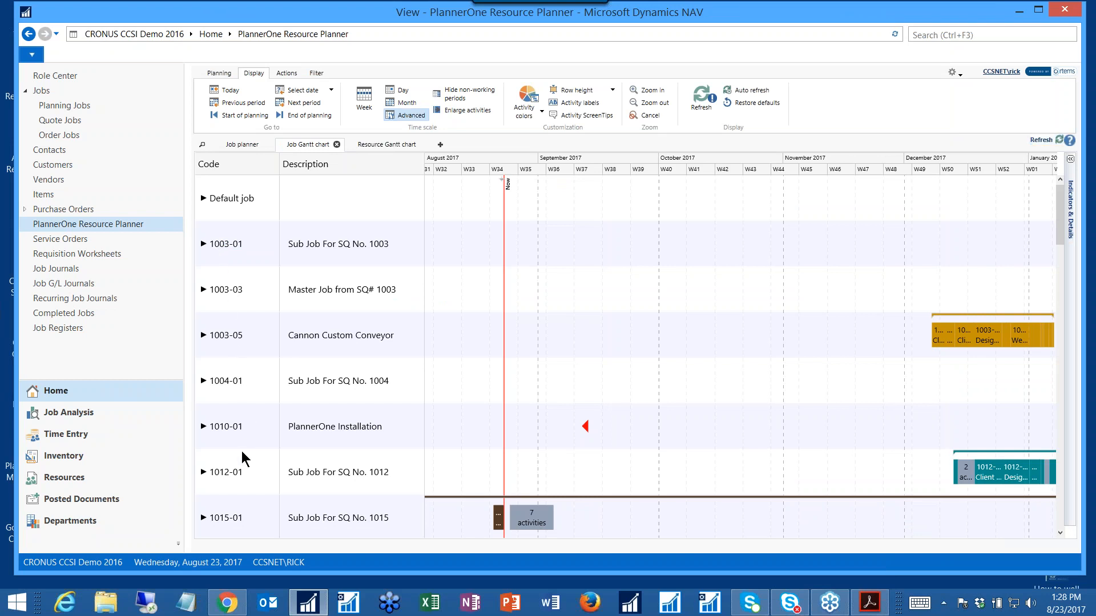
scroll(245, 402, "down", 2)
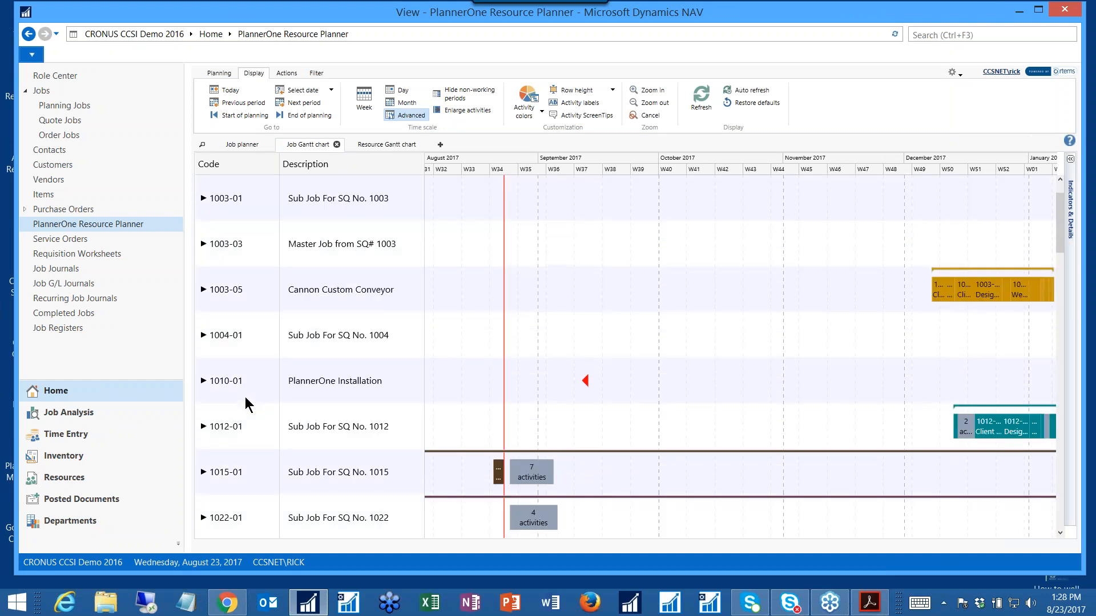
scroll(245, 403, "down", 1)
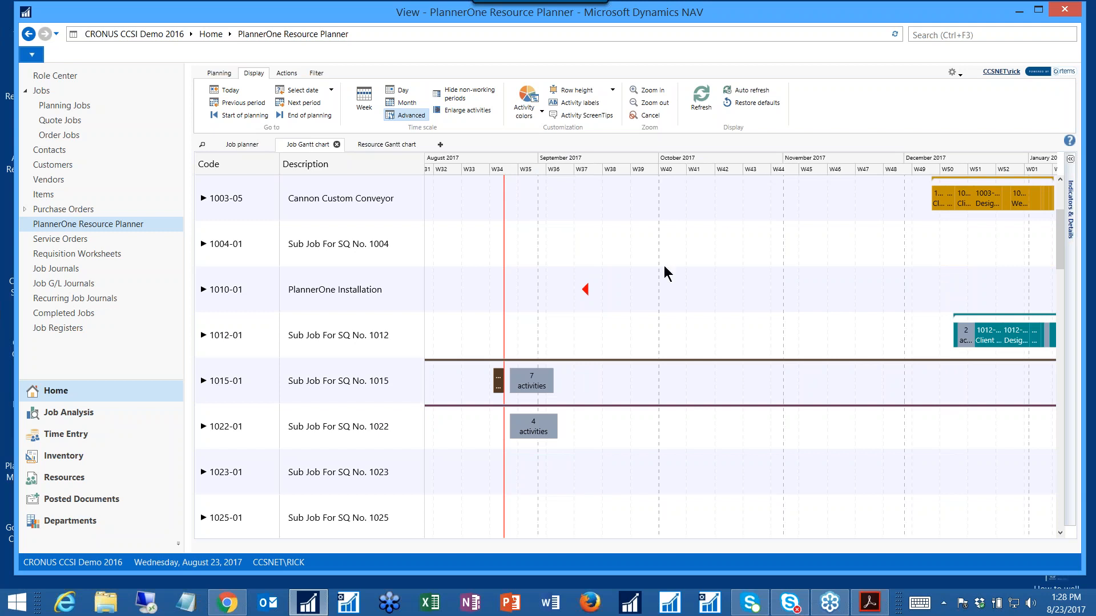
scroll(633, 286, "down", 1)
scroll(633, 287, "down", 1)
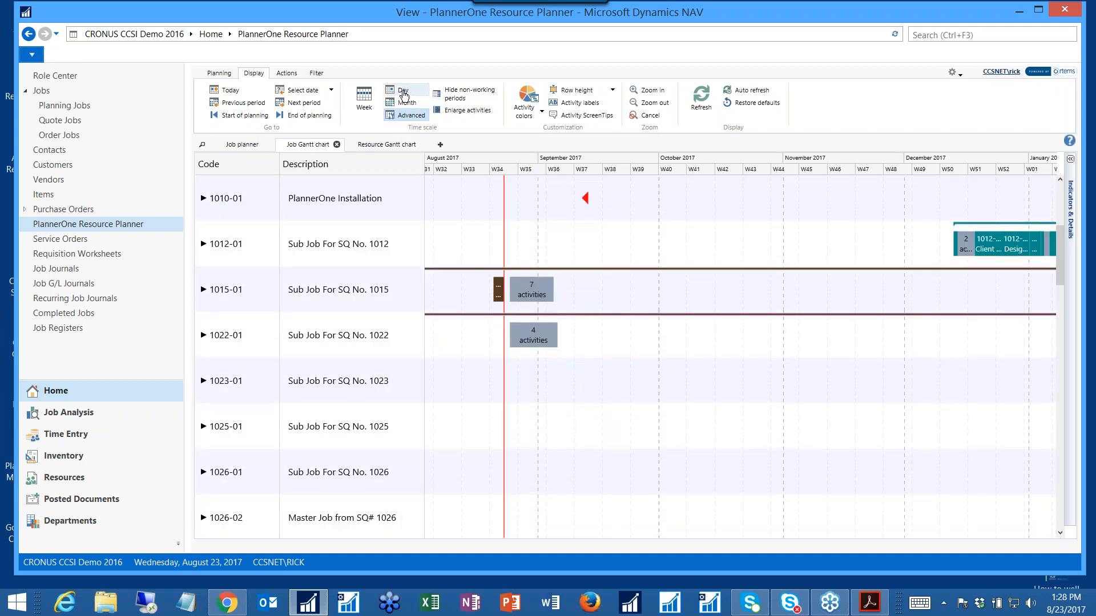
scroll(639, 381, "down", 2)
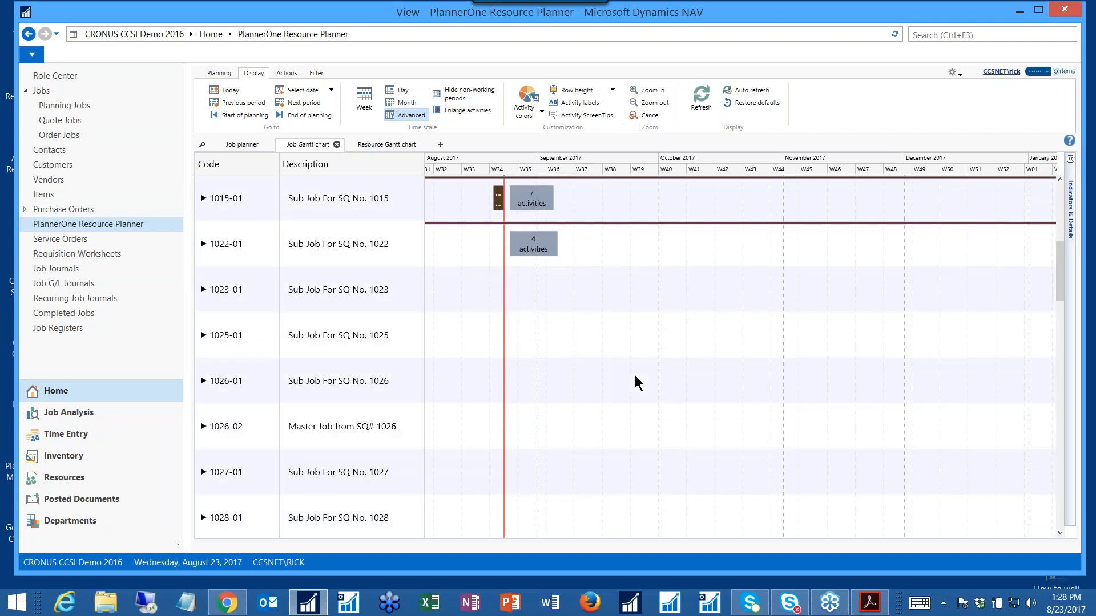
scroll(599, 384, "down", 7)
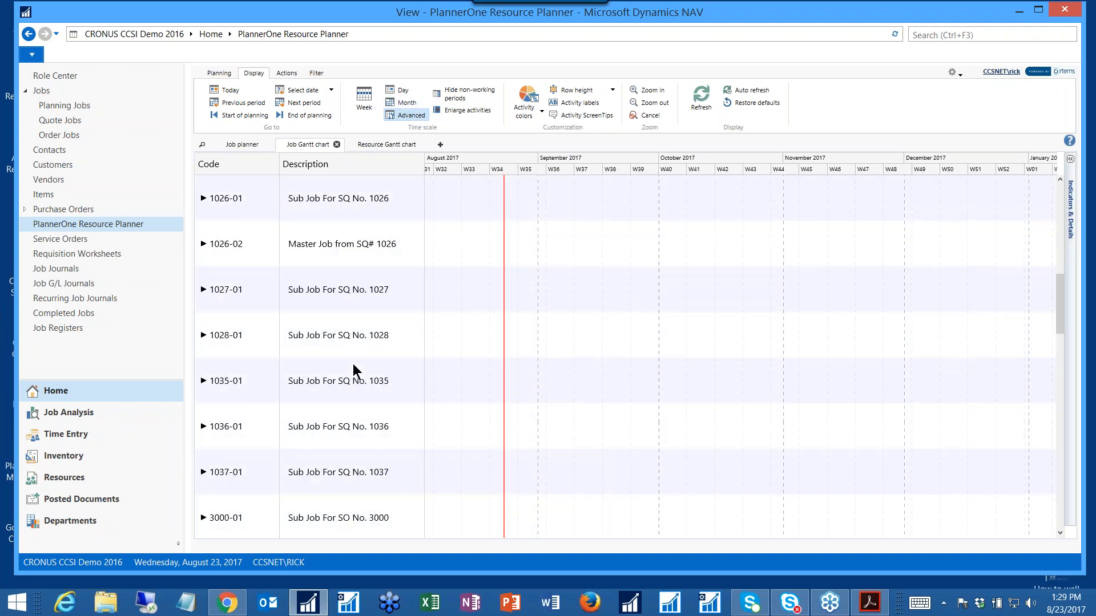
scroll(283, 332, "down", 9)
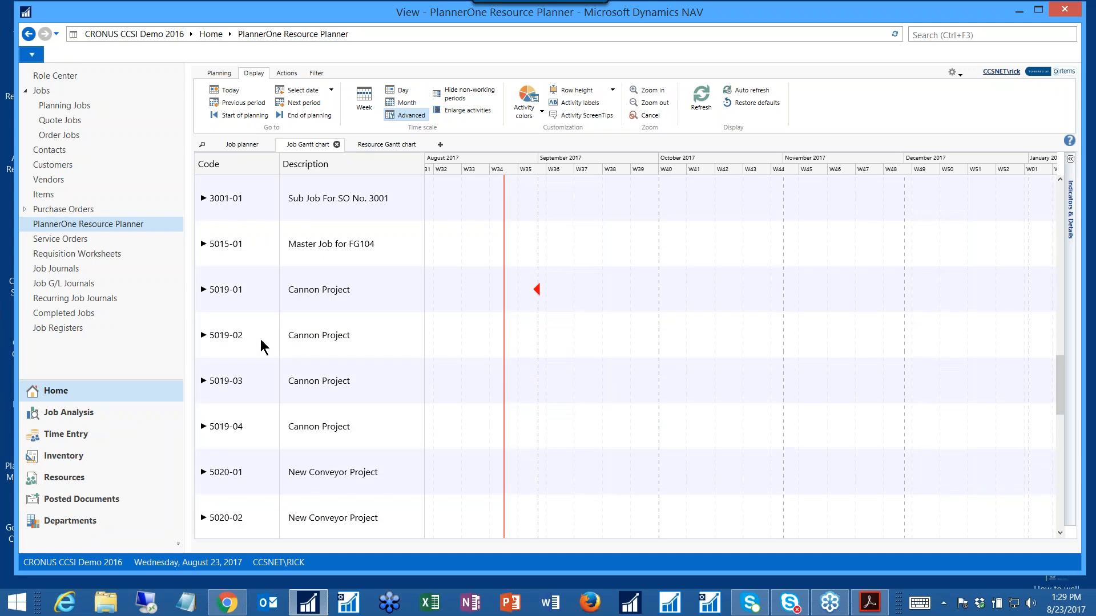
scroll(255, 329, "down", 4)
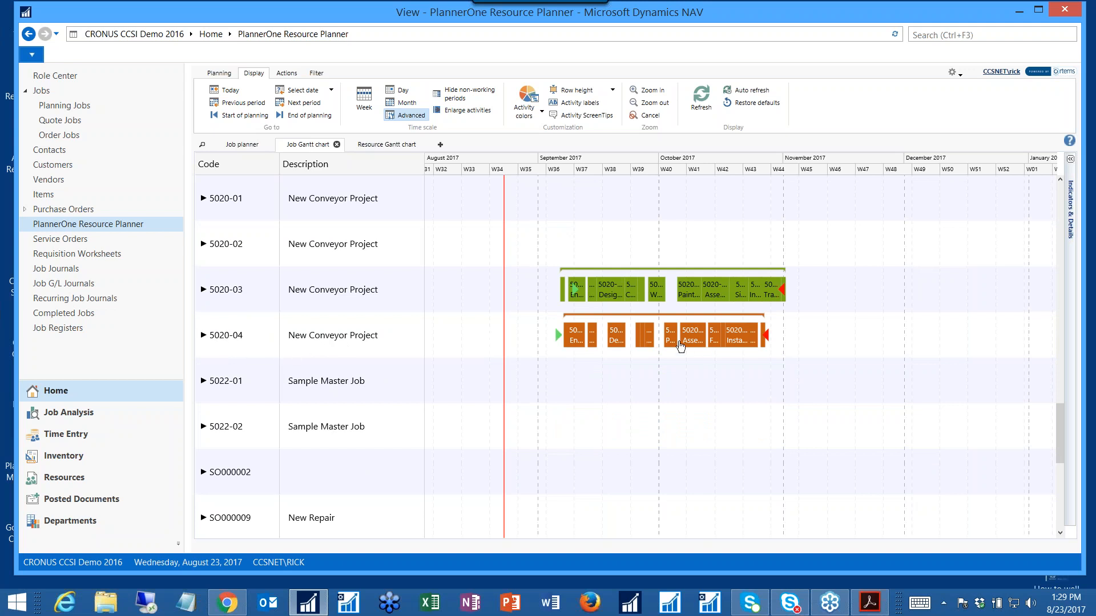
mouse_move(615, 352)
Expand job 5020-04 to examine its linked tasks from Client Specification Meetings through Sign Off Meeting, and collapse it again
left_click(203, 336)
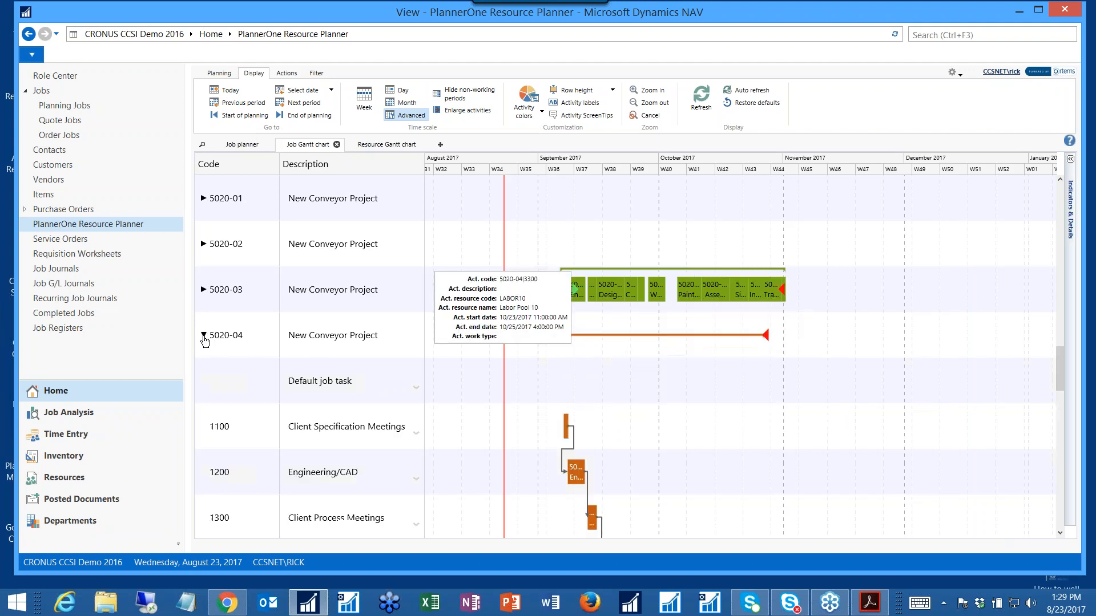
scroll(604, 416, "down", 3)
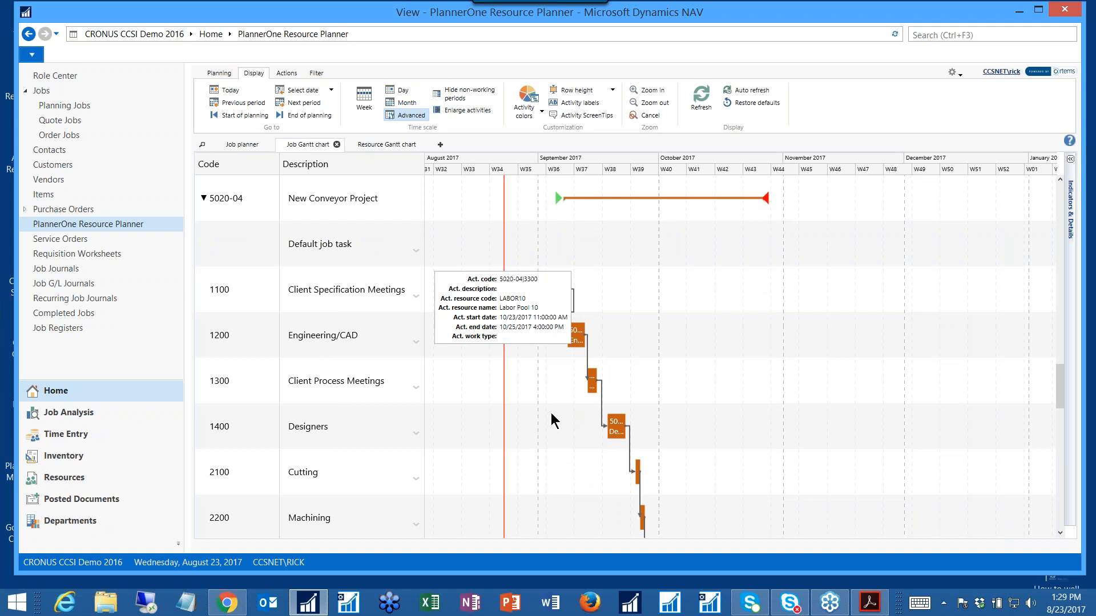
scroll(551, 415, "down", 4)
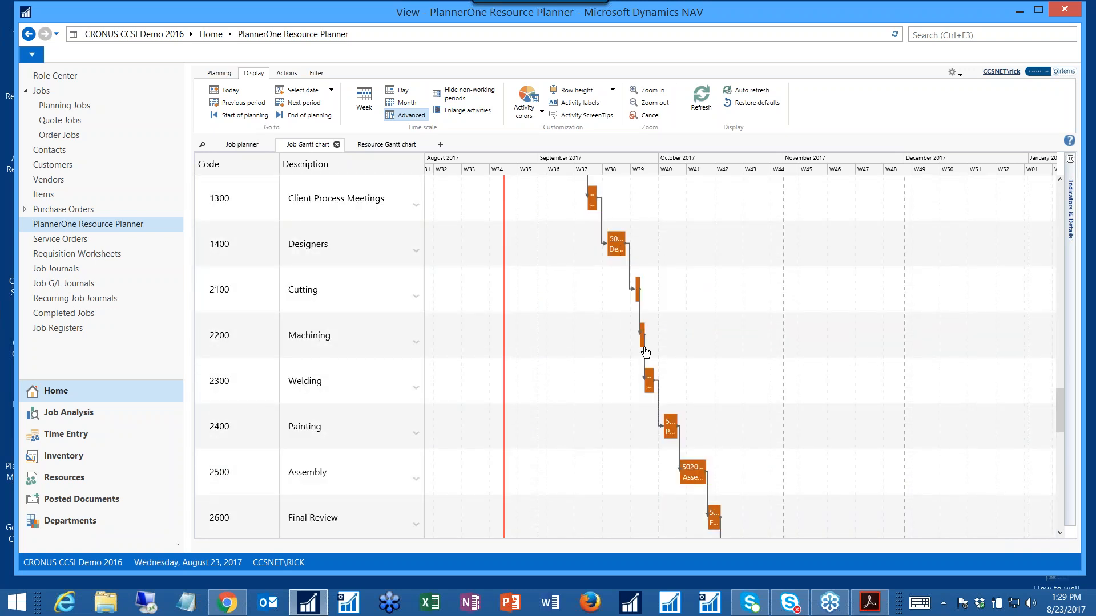
scroll(735, 375, "down", 6)
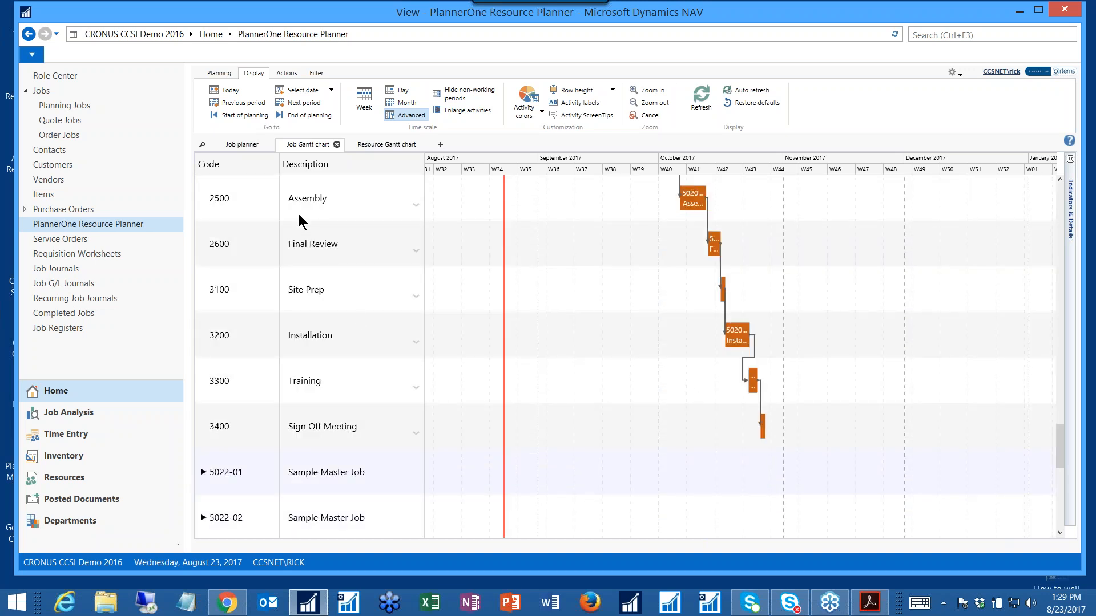
scroll(341, 375, "up", 10)
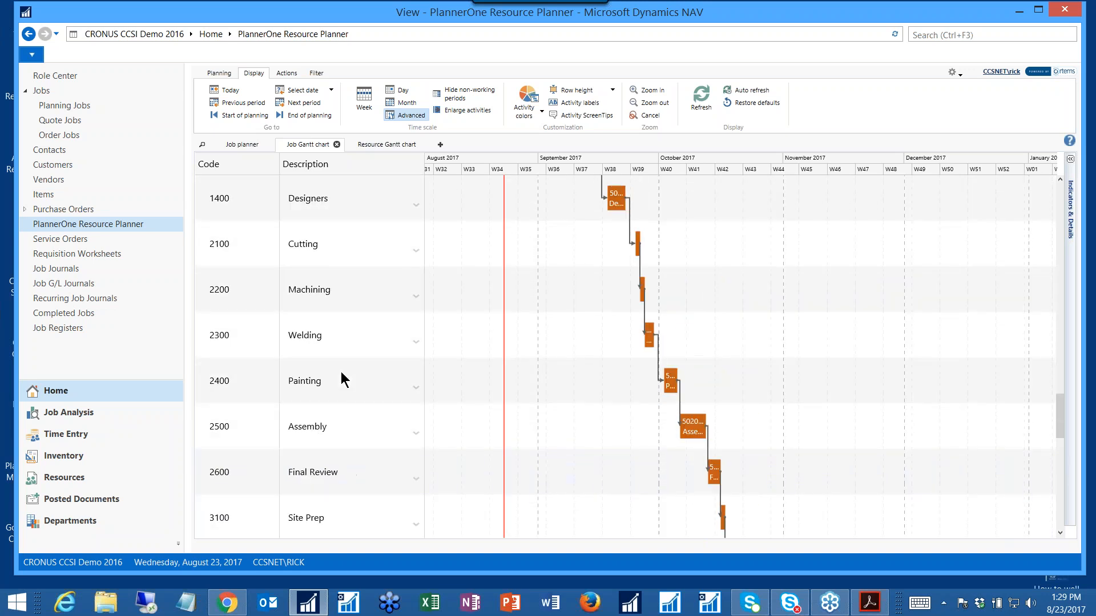
scroll(340, 377, "up", 2)
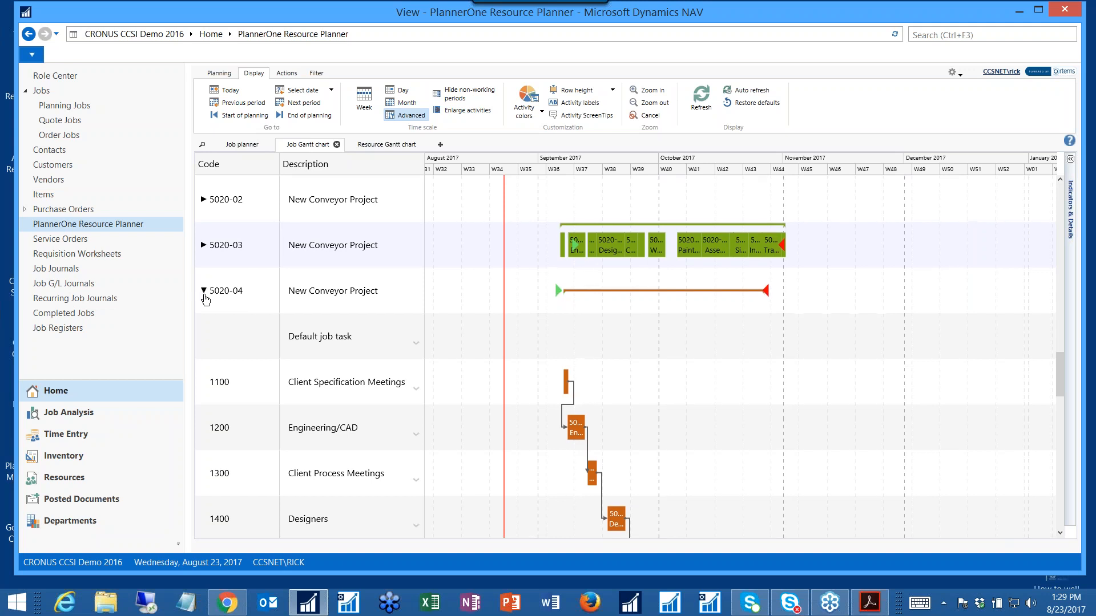
left_click(204, 292)
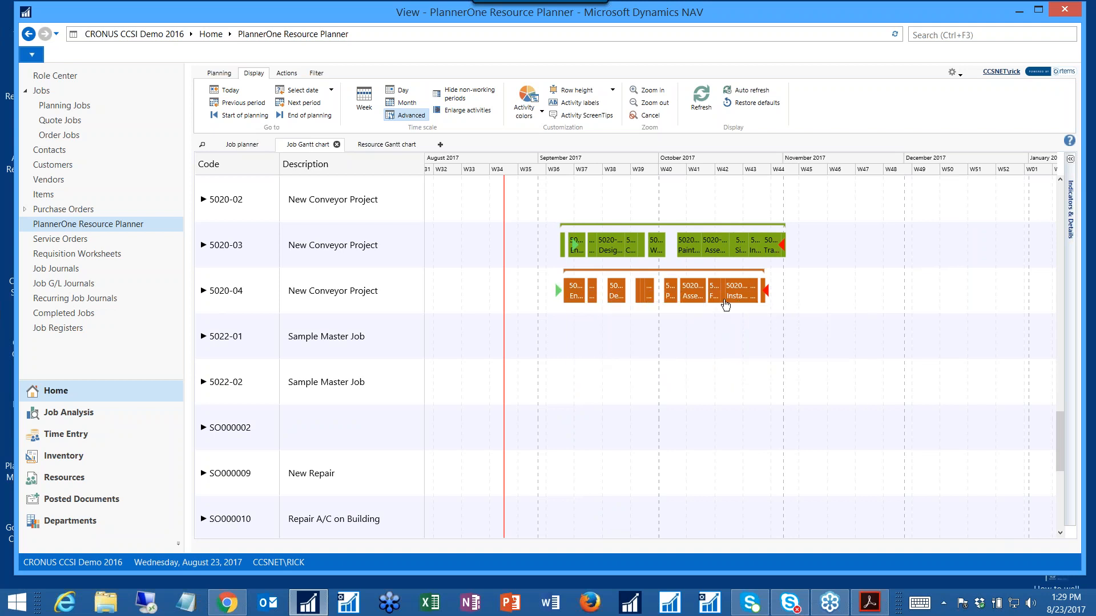
Try coloring the Job Gantt chart activities with Color scheme 1 and by Customer
mouse_move(769, 298)
left_click(527, 102)
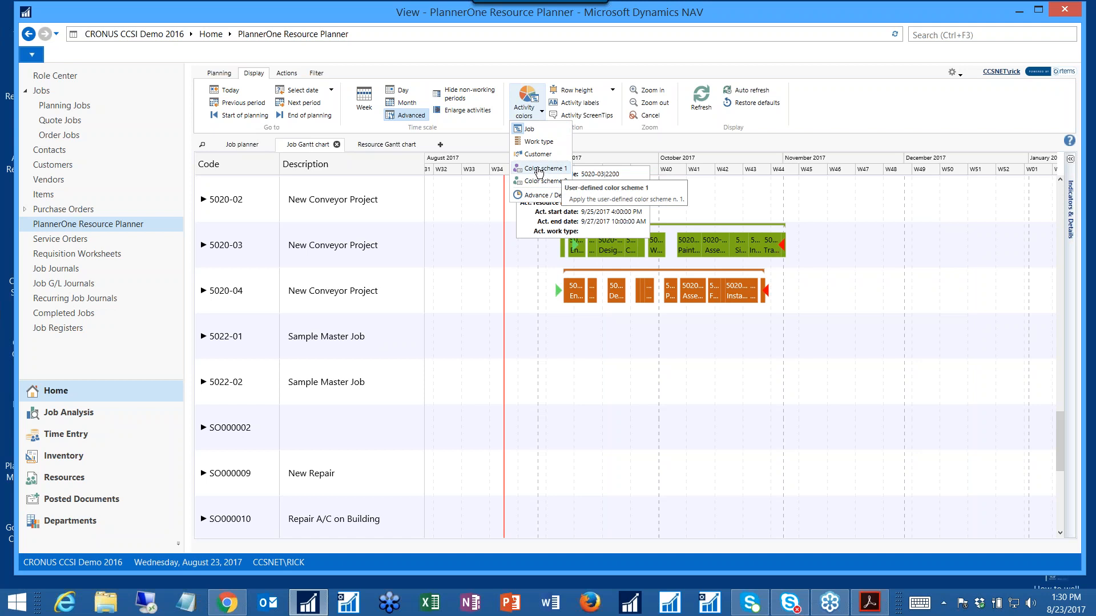
left_click(538, 169)
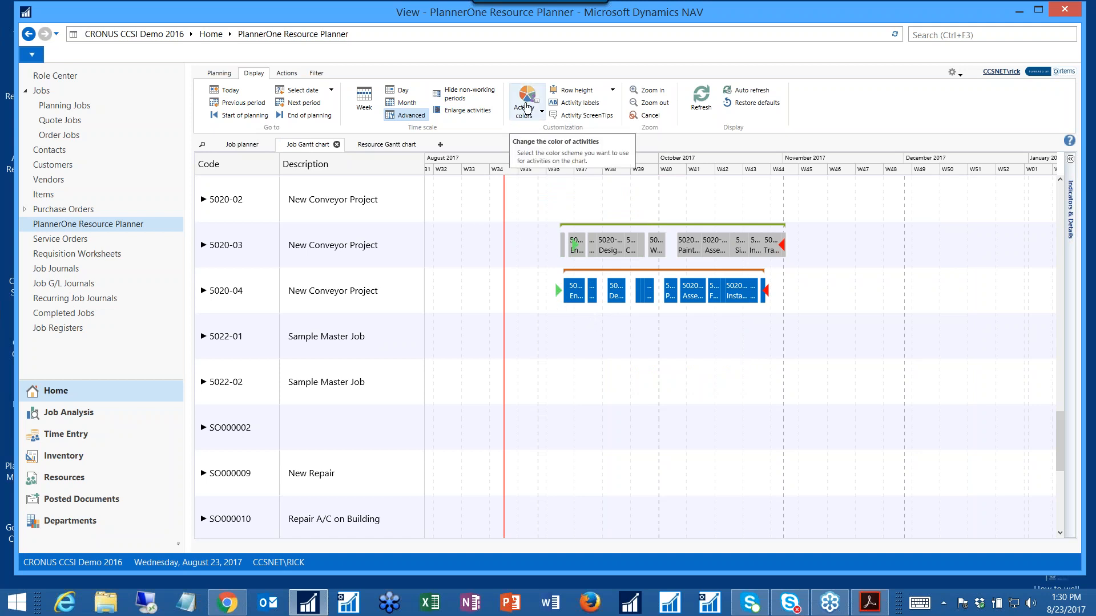
left_click(526, 107)
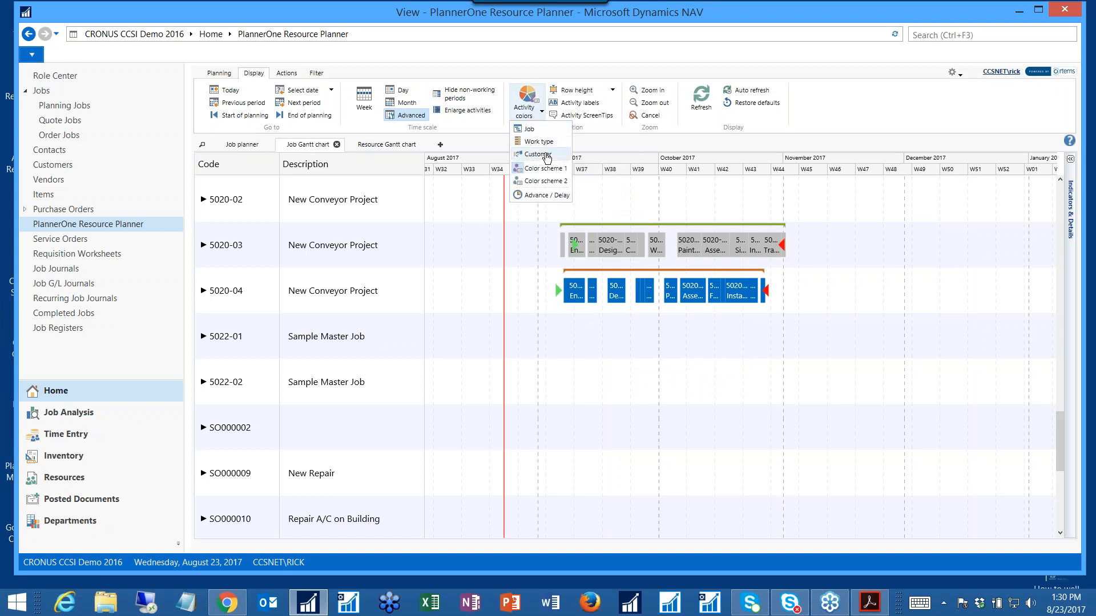
left_click(542, 154)
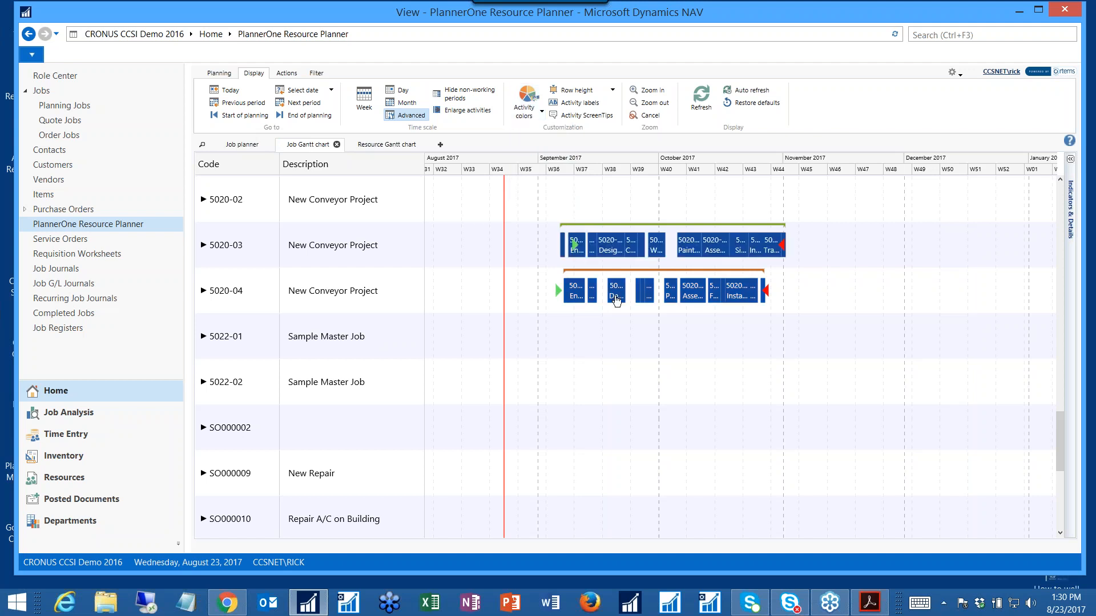
Try coloring the Job Gantt chart activities by Advance / Delay
left_click(522, 107)
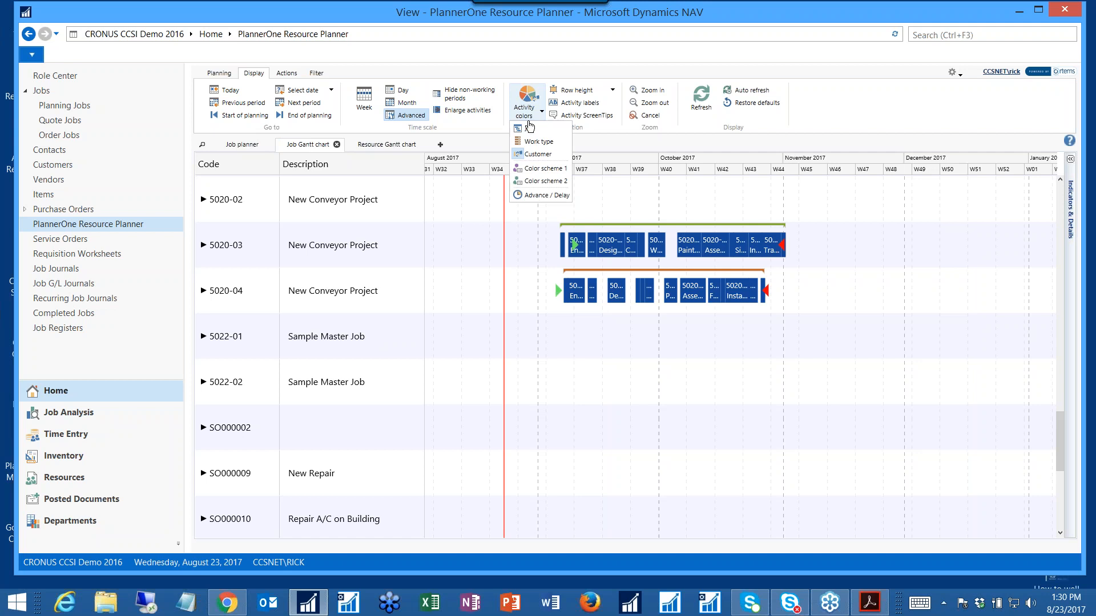
left_click(535, 195)
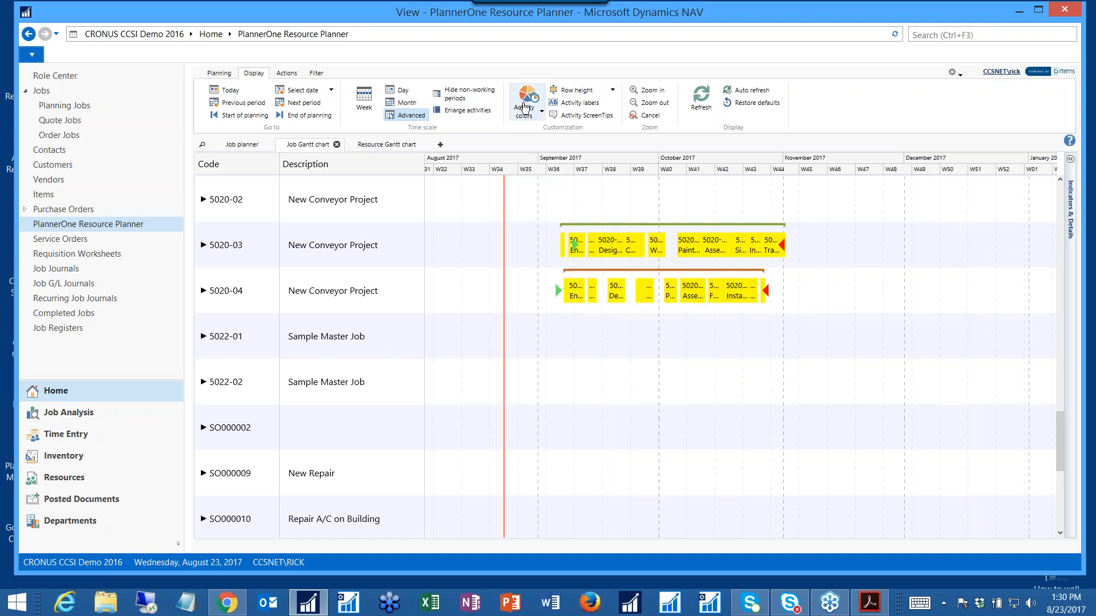
left_click(525, 111)
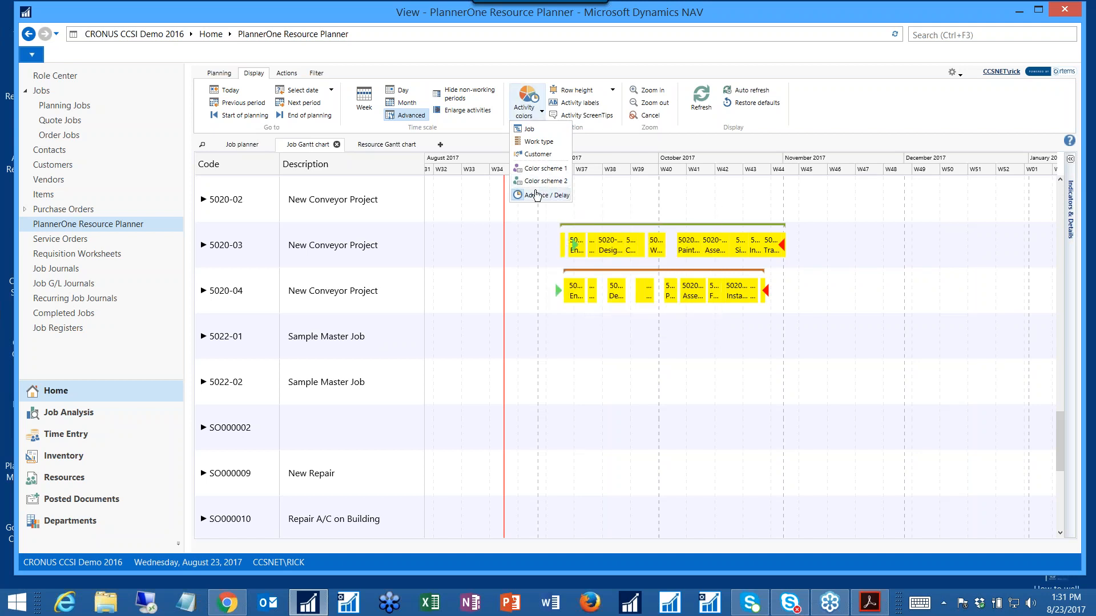
left_click(537, 197)
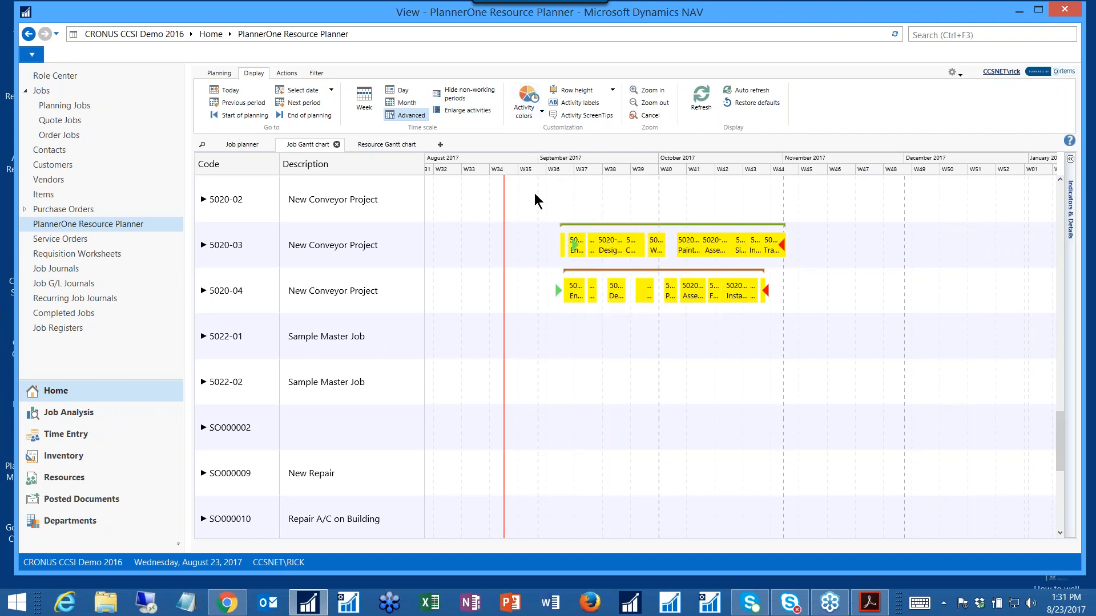
Set the activity colors on the Job Gantt chart back to Job
left_click(525, 105)
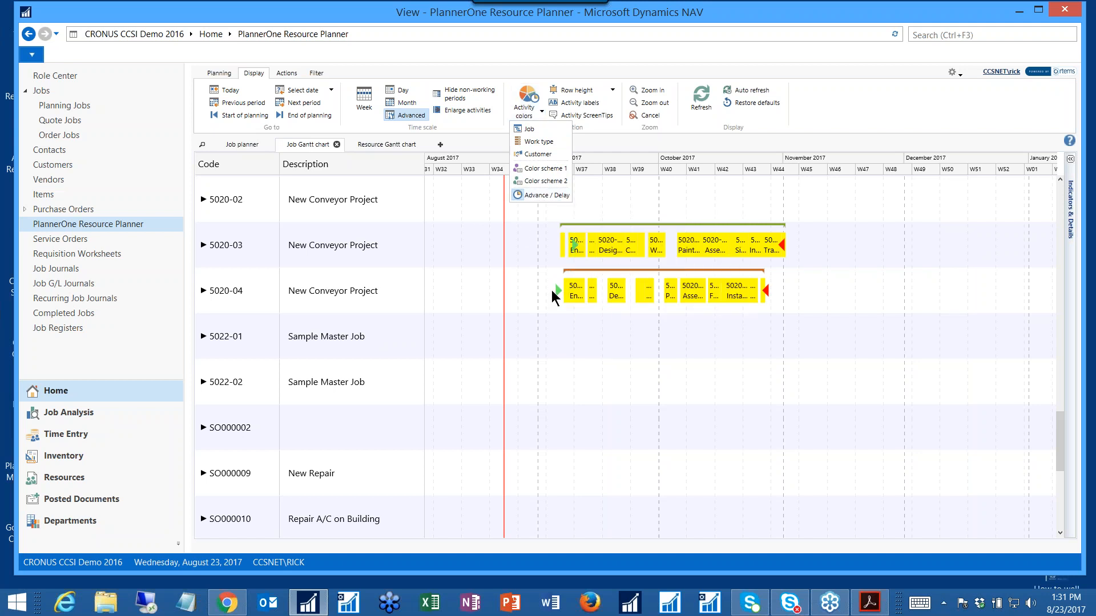
left_click(413, 306)
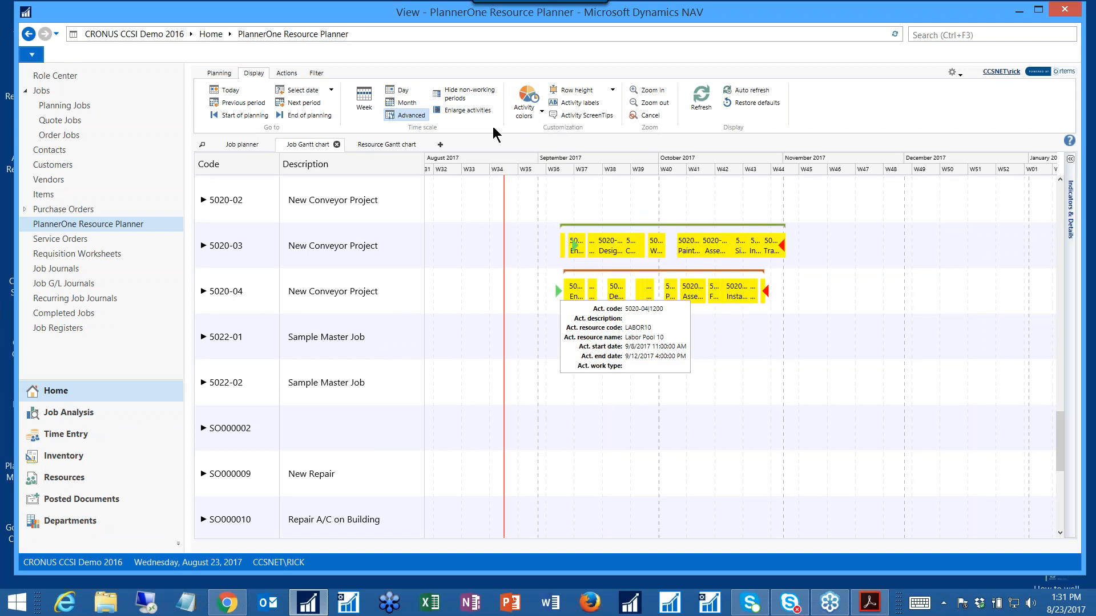
left_click(525, 105)
left_click(529, 131)
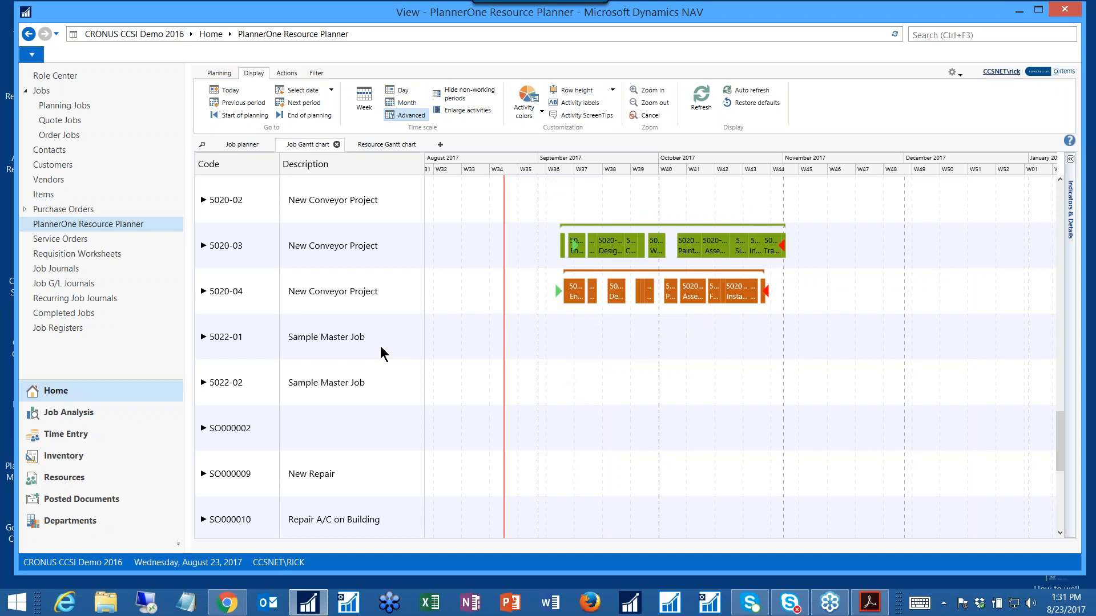
Find service order SO000016 Broken Computer on the Job Gantt chart, enlarge the activities and try the Large row height
scroll(379, 350, "down", 4)
scroll(330, 356, "down", 3)
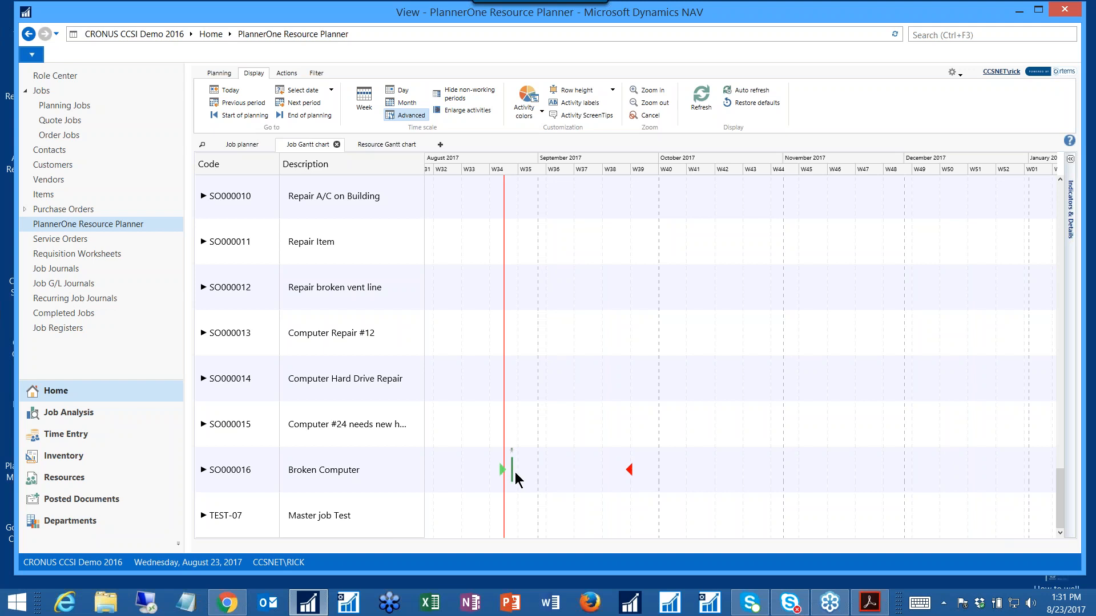
mouse_move(516, 478)
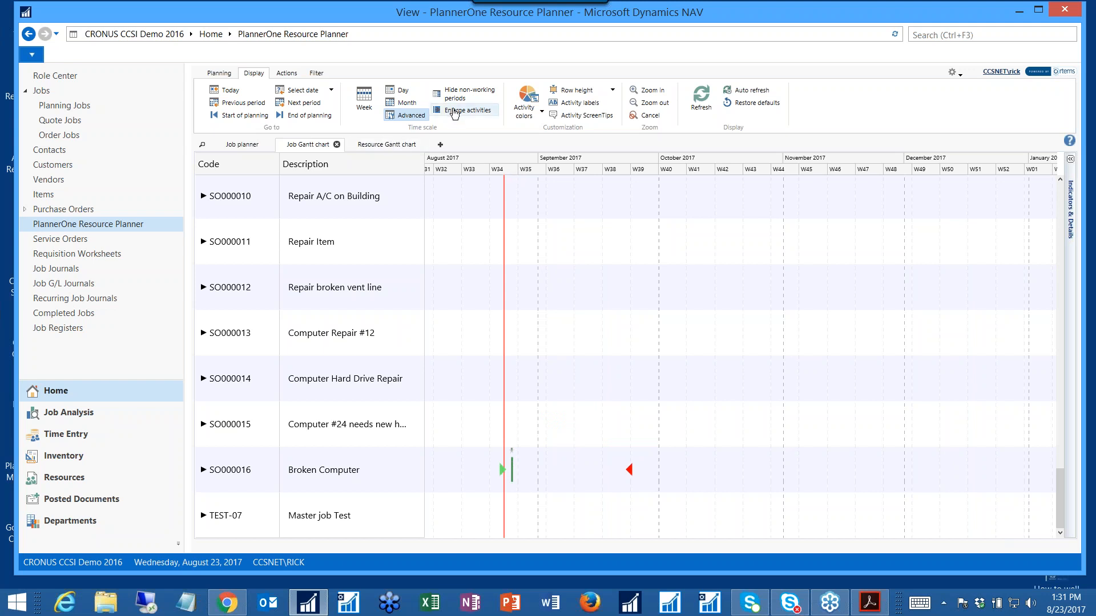
left_click(456, 112)
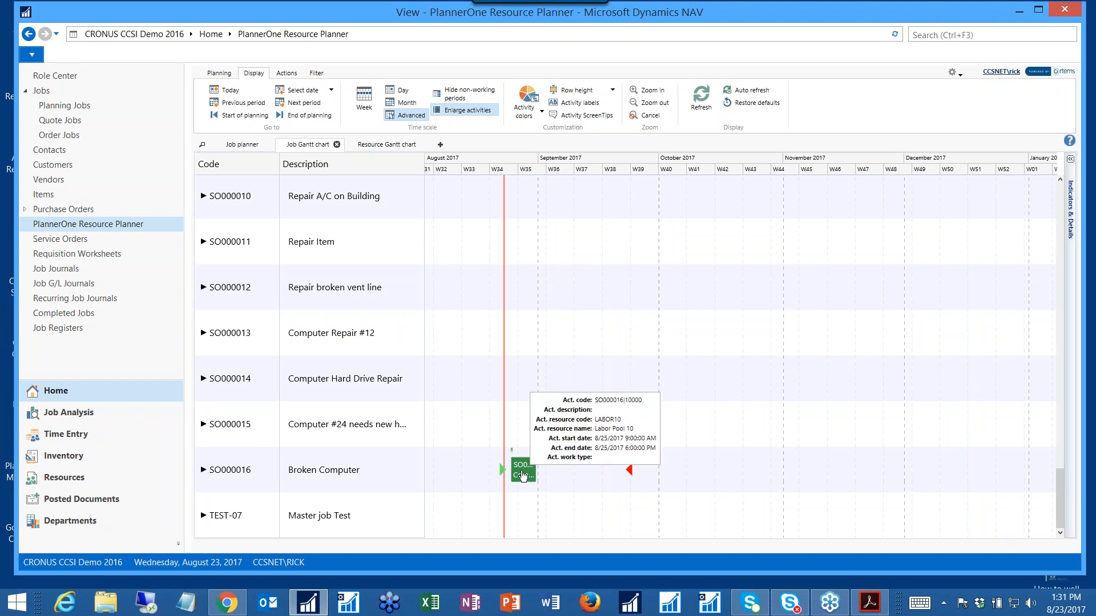
left_click(578, 91)
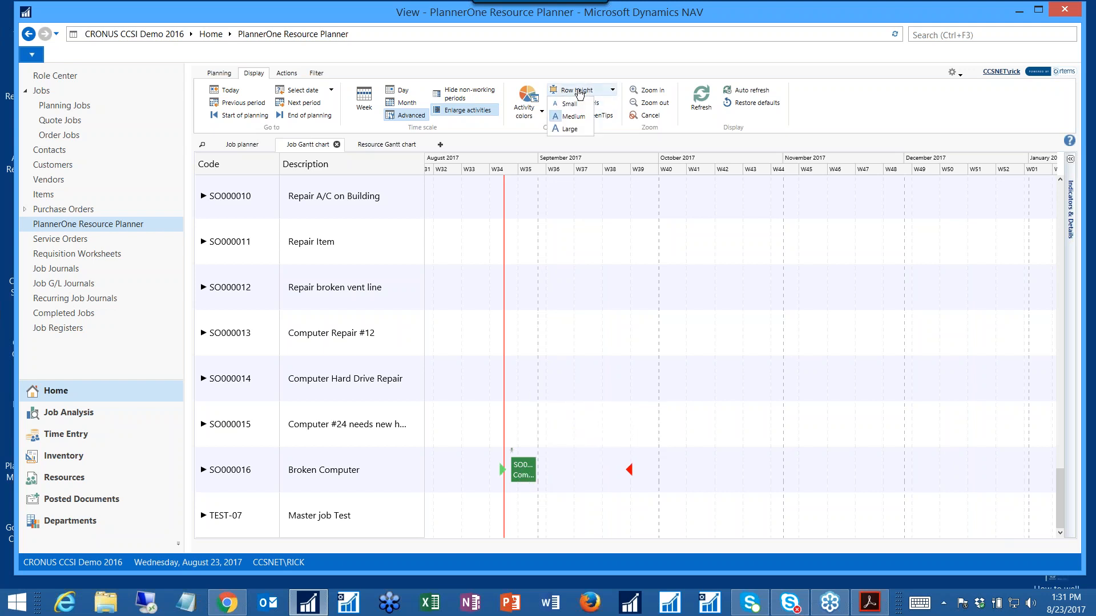
left_click(573, 129)
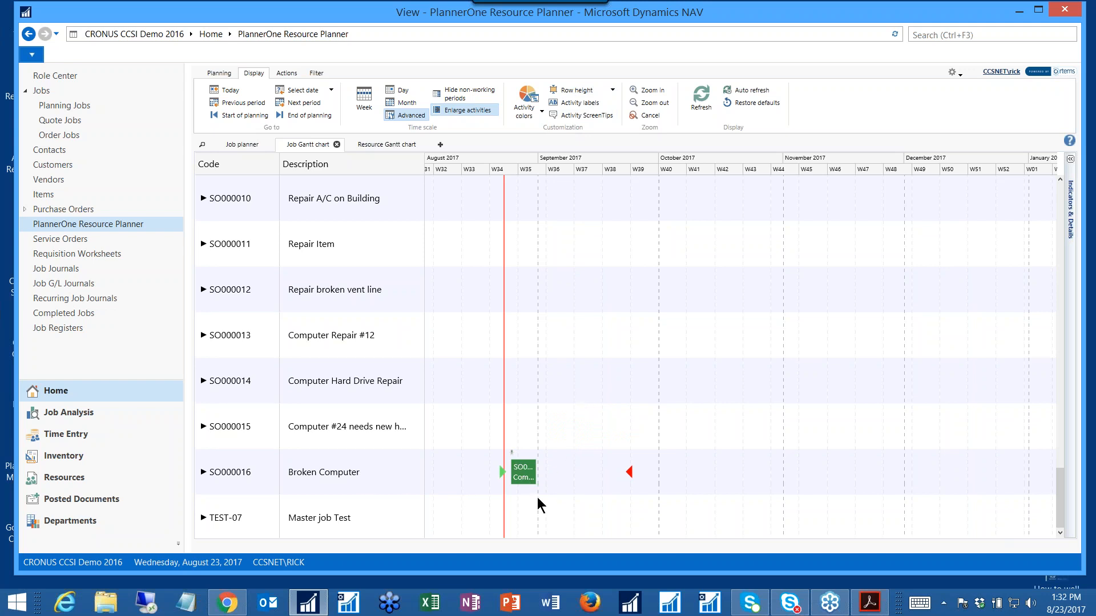
Look back along the Job Gantt chart to the May 2017 service order activities and return to August 2017
left_click_drag(543, 350, 968, 393)
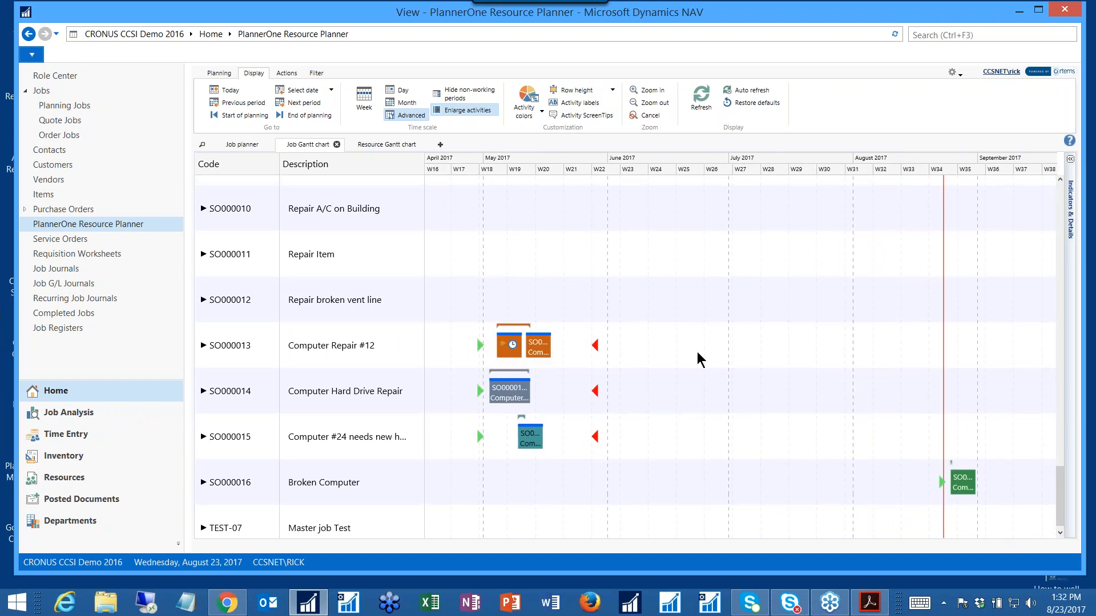
left_click_drag(779, 350, 458, 376)
left_click_drag(663, 378, 631, 401)
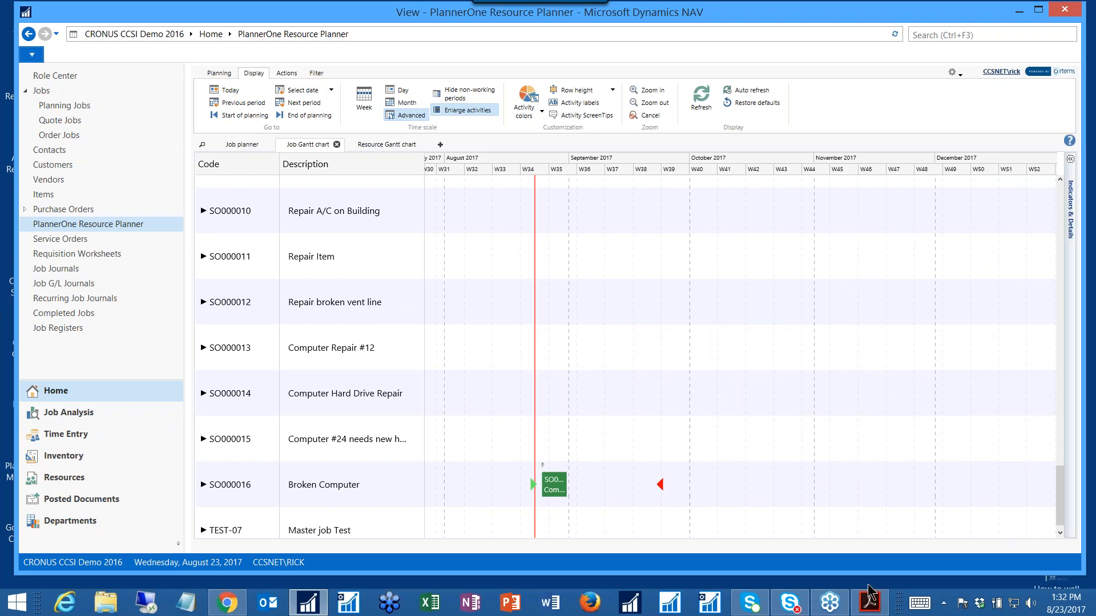
Switch to the study guide in Adobe Acrobat Reader and read the working plan and publishing notes below the Step 3 illustration
left_click(869, 605)
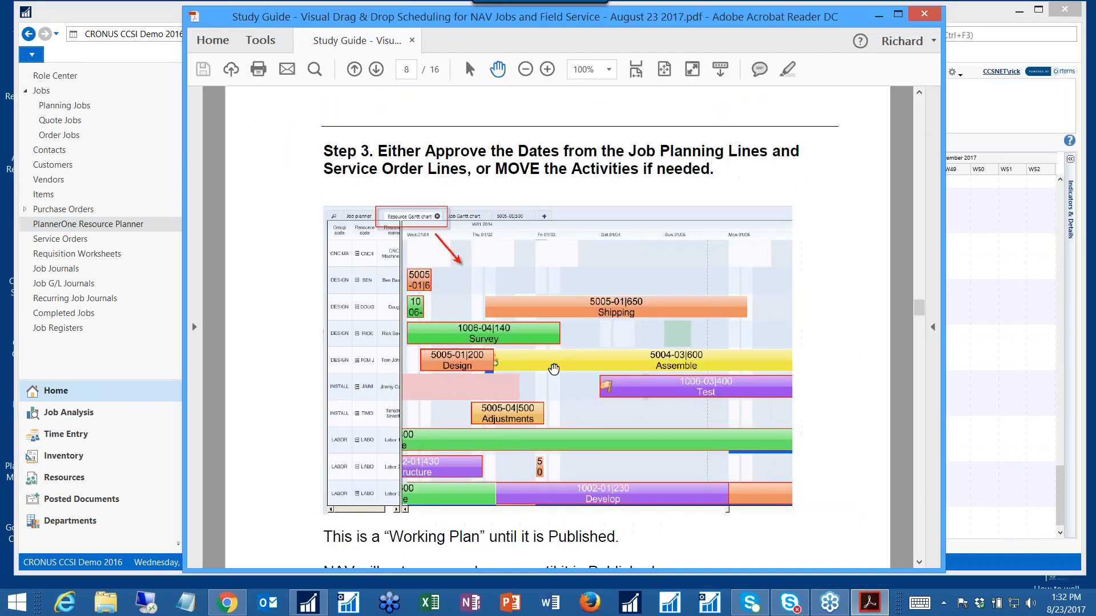
scroll(553, 370, "down", 1)
scroll(550, 379, "down", 2)
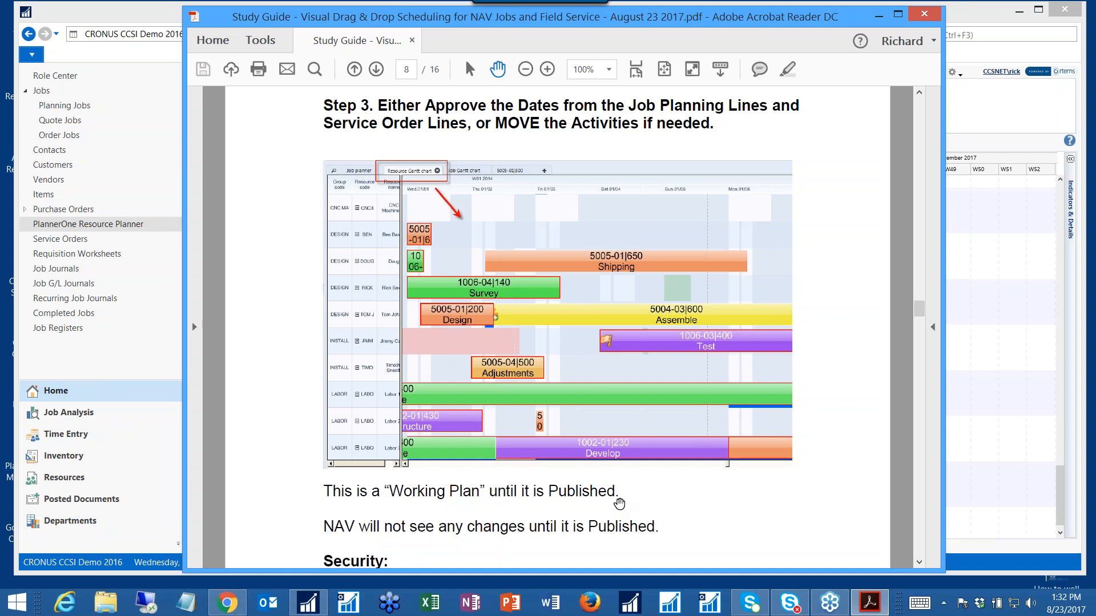
Return from the study guide to the planner in Dynamics NAV, open the Resource Gantt chart and expand the LABOR10 activities
scroll(622, 503, "down", 1)
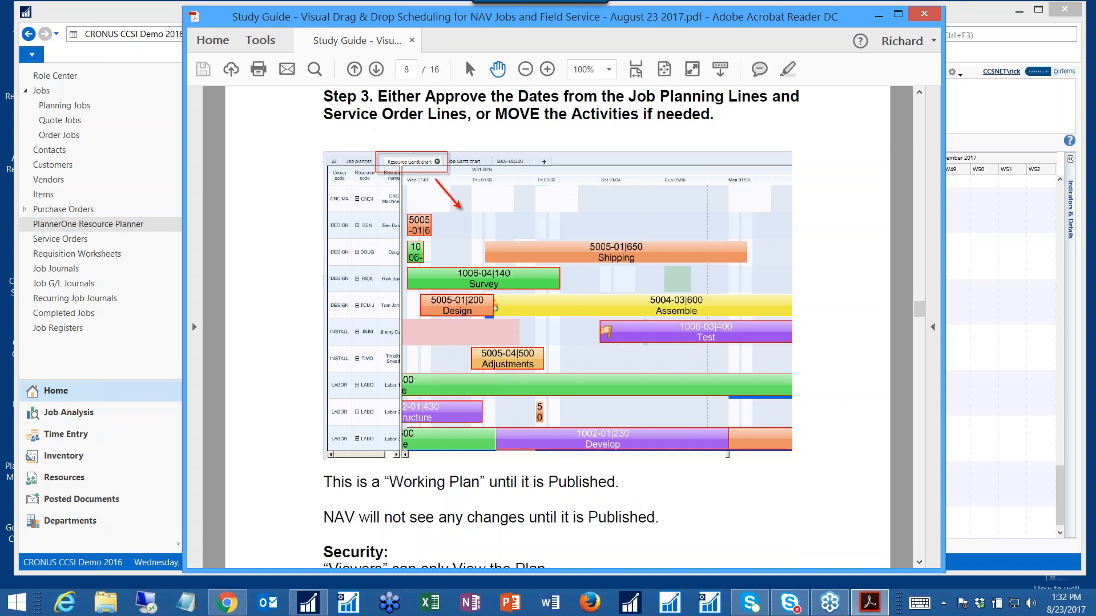
scroll(622, 504, "up", 1)
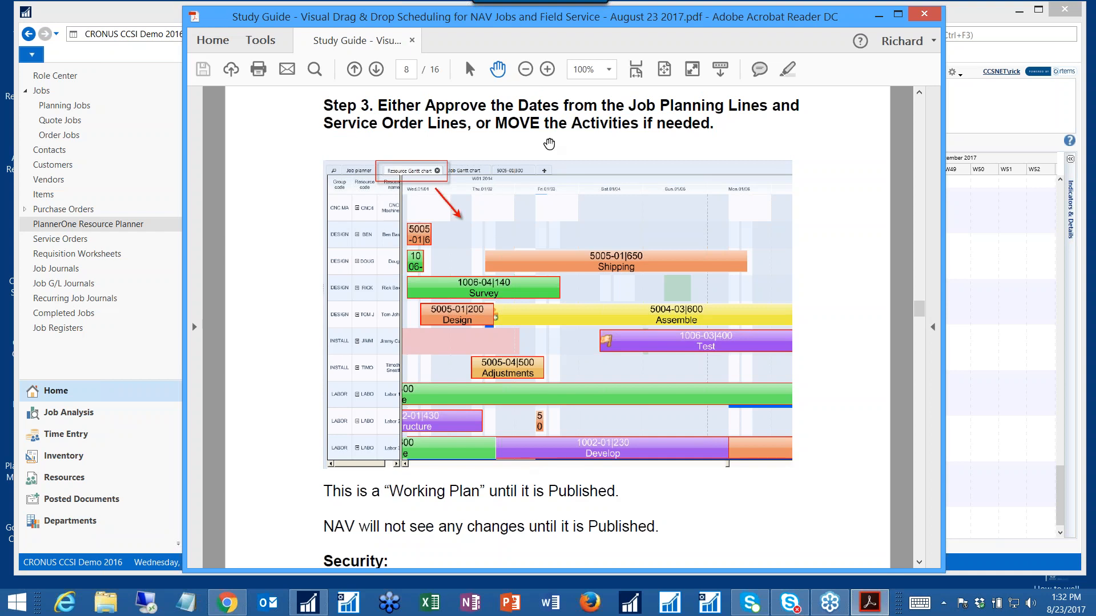
left_click(877, 15)
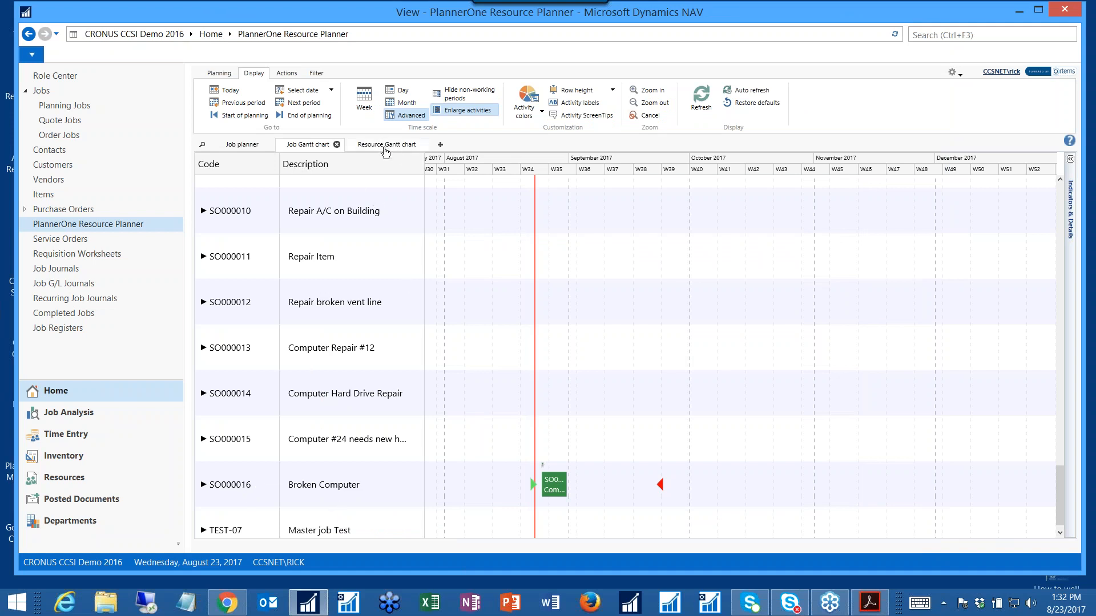
left_click(385, 146)
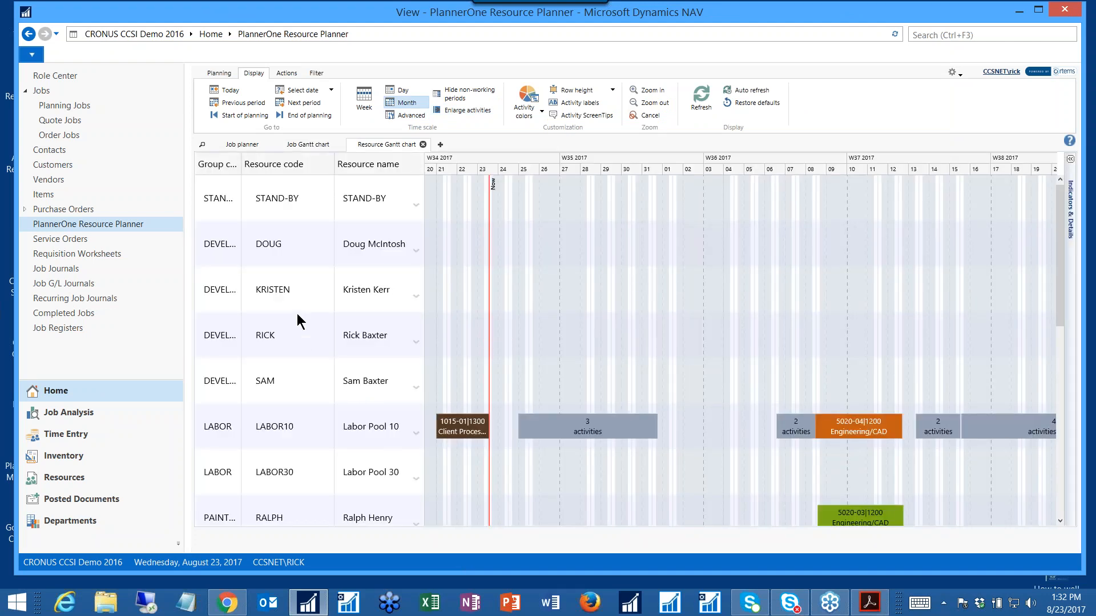
scroll(416, 311, "down", 1)
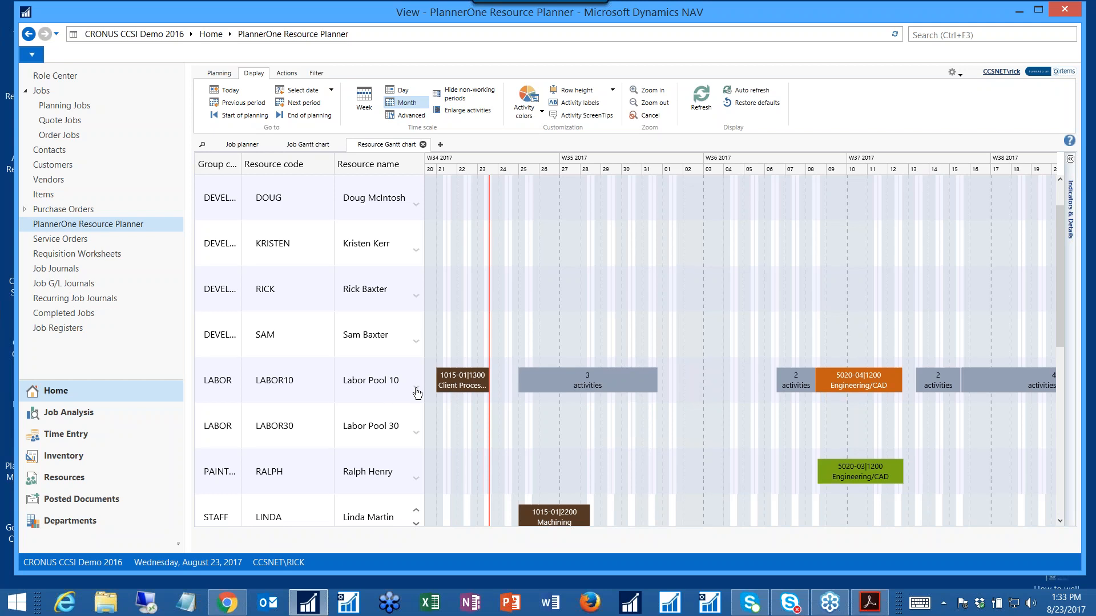
left_click(416, 391)
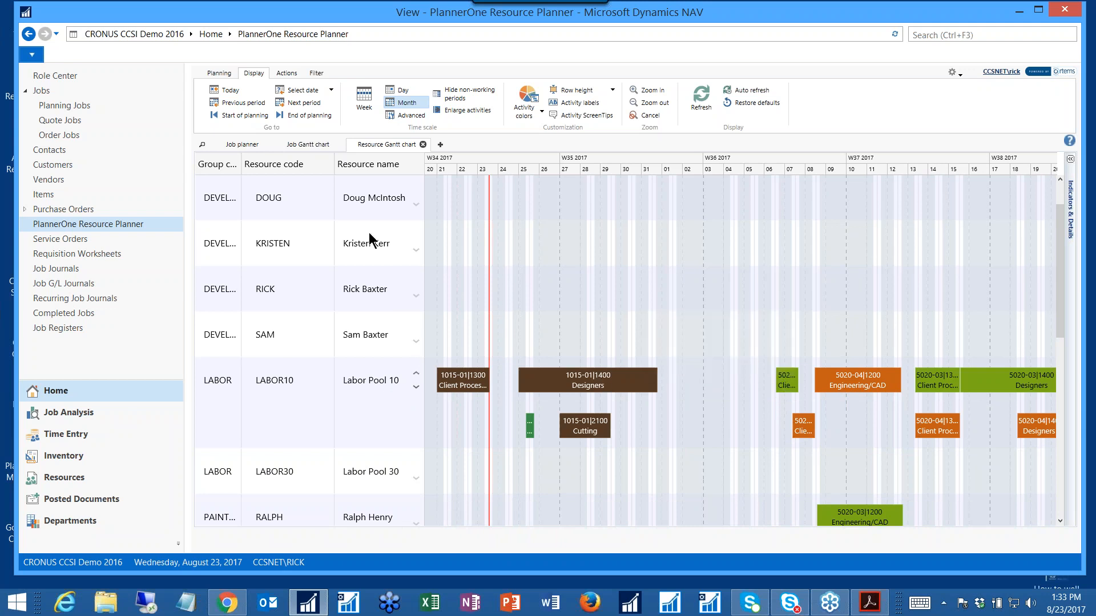
Using Move, reassign LABOR10's early-September green activity and 1015-01|2100 Cutting to the second developer resource, and 1015-01|1400 Designers to the fourth
left_click(287, 73)
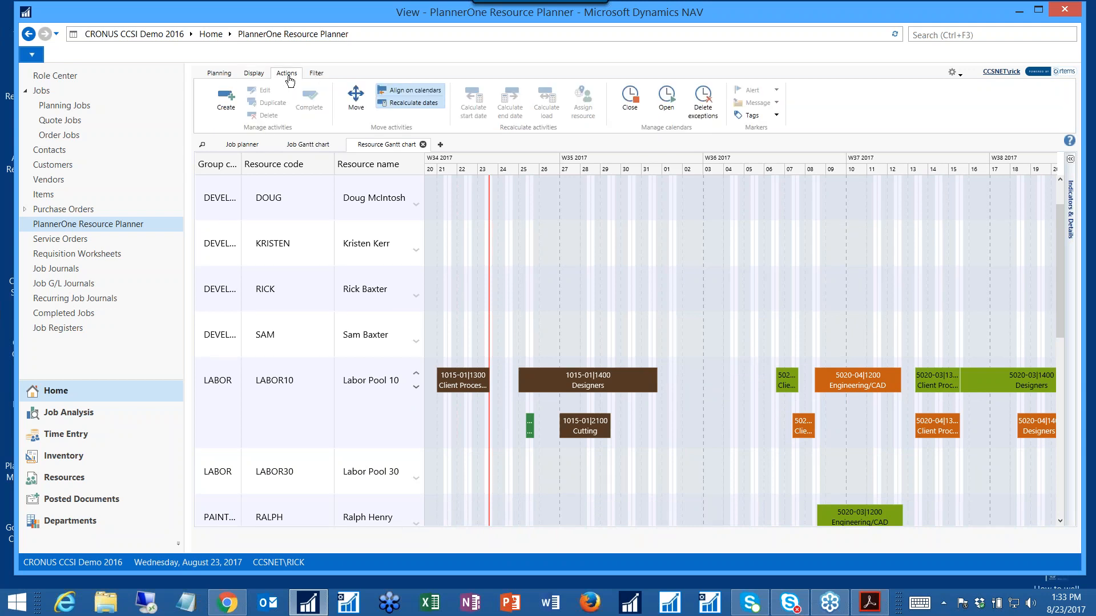
left_click(355, 100)
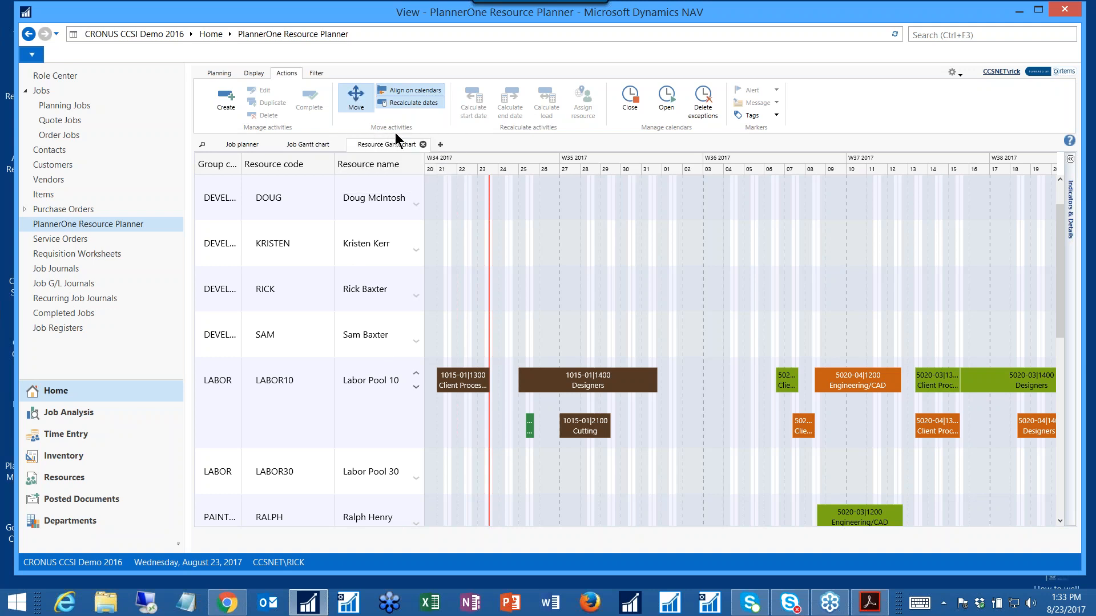
left_click(788, 384)
left_click_drag(788, 384, 793, 246)
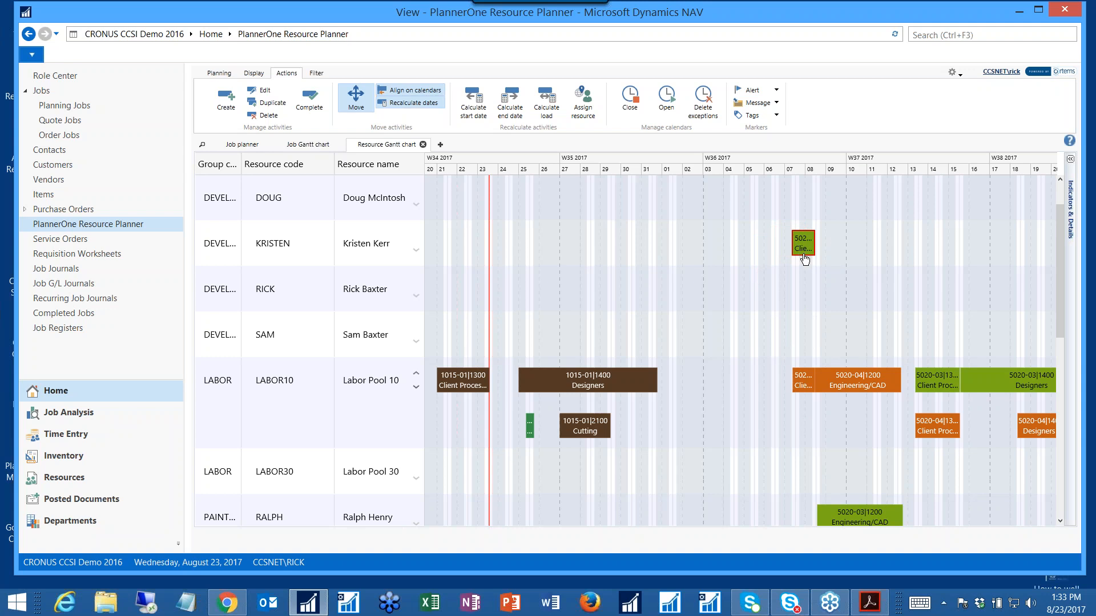
mouse_move(796, 242)
left_click_drag(551, 380, 603, 243)
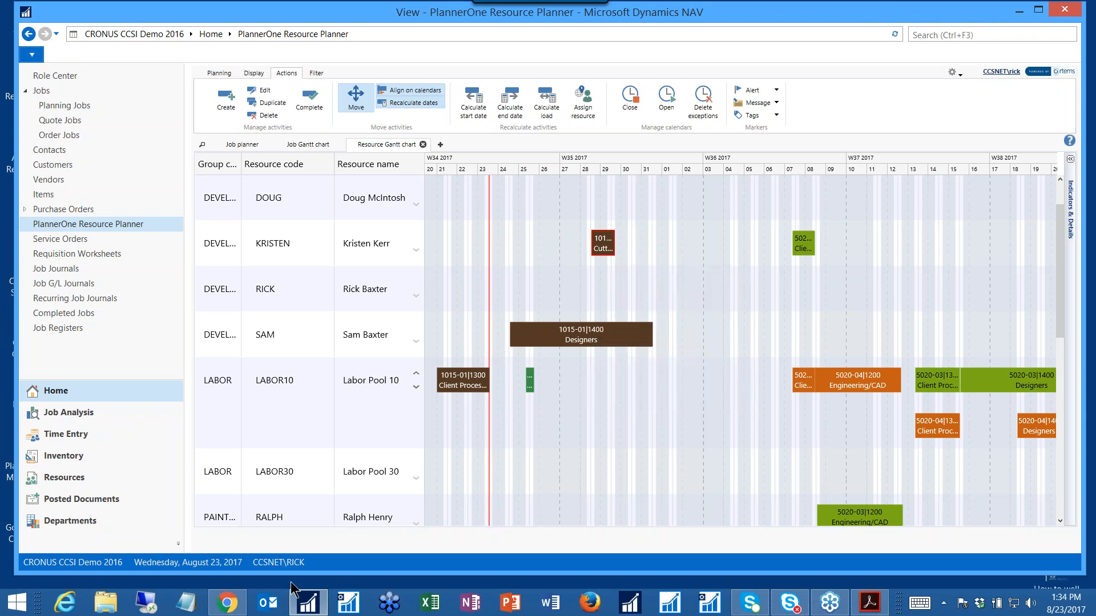
Switch to Google Chrome and show the Resource Gantt chart in the PlannerOne Desktop page
mouse_move(227, 610)
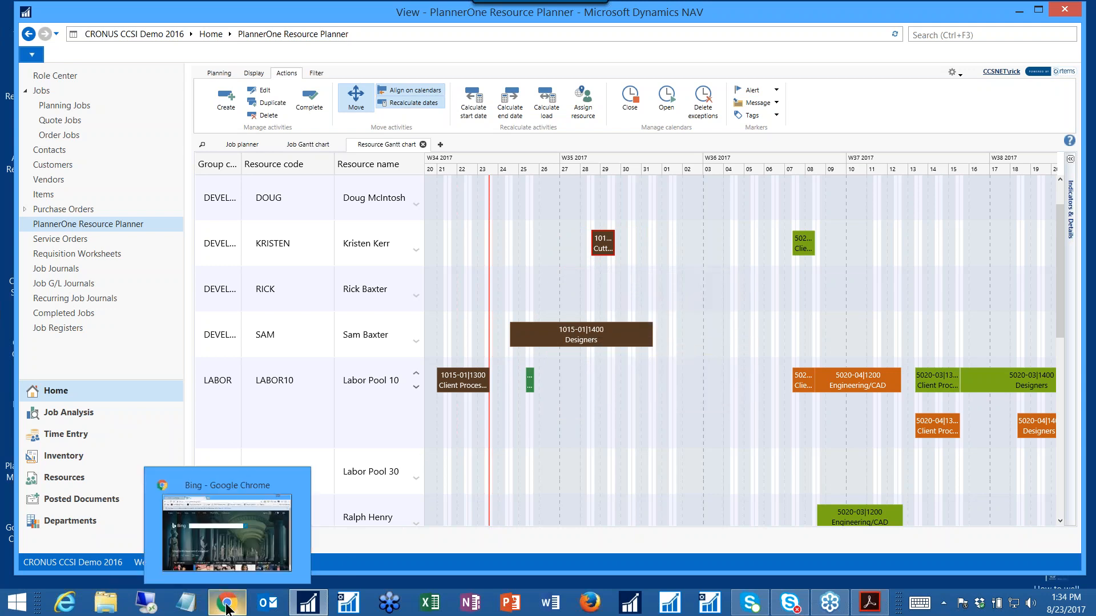
left_click(226, 606)
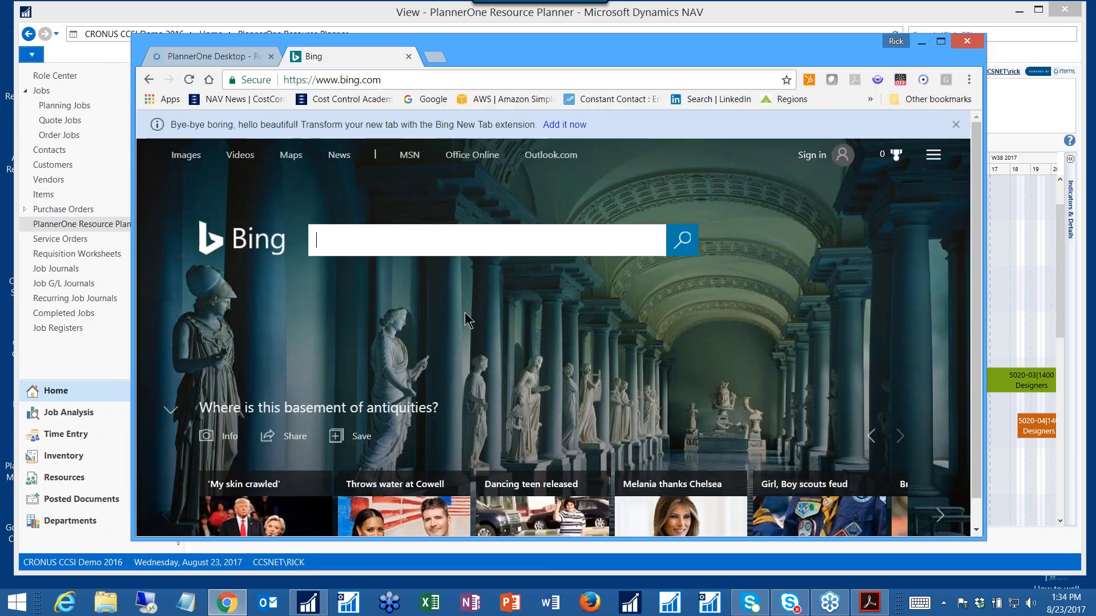
left_click_drag(495, 51, 489, 27)
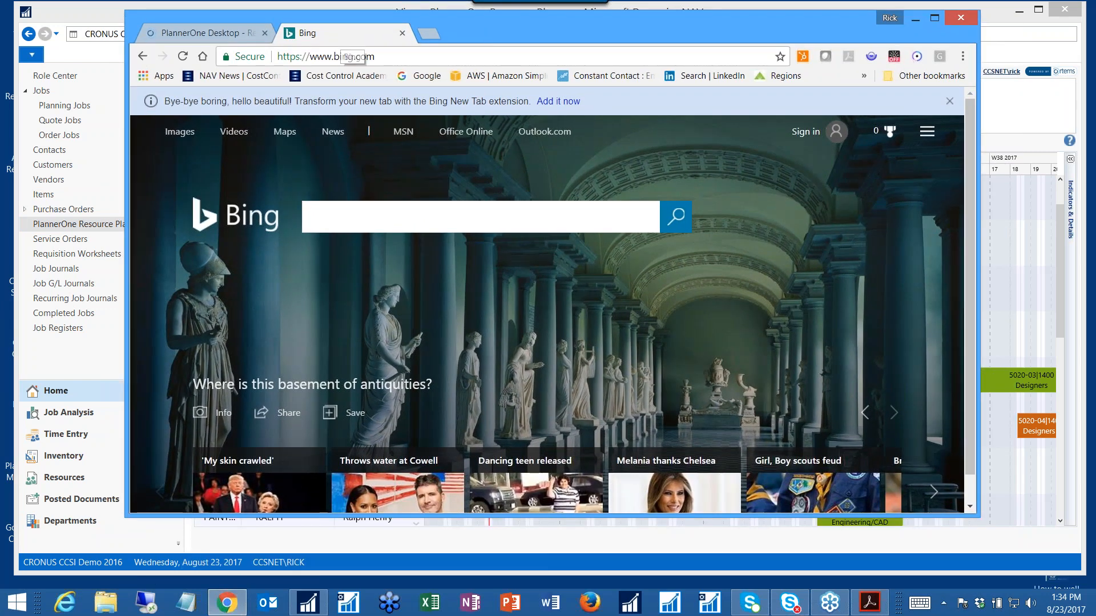
left_click(195, 36)
left_click_drag(591, 416, 565, 416)
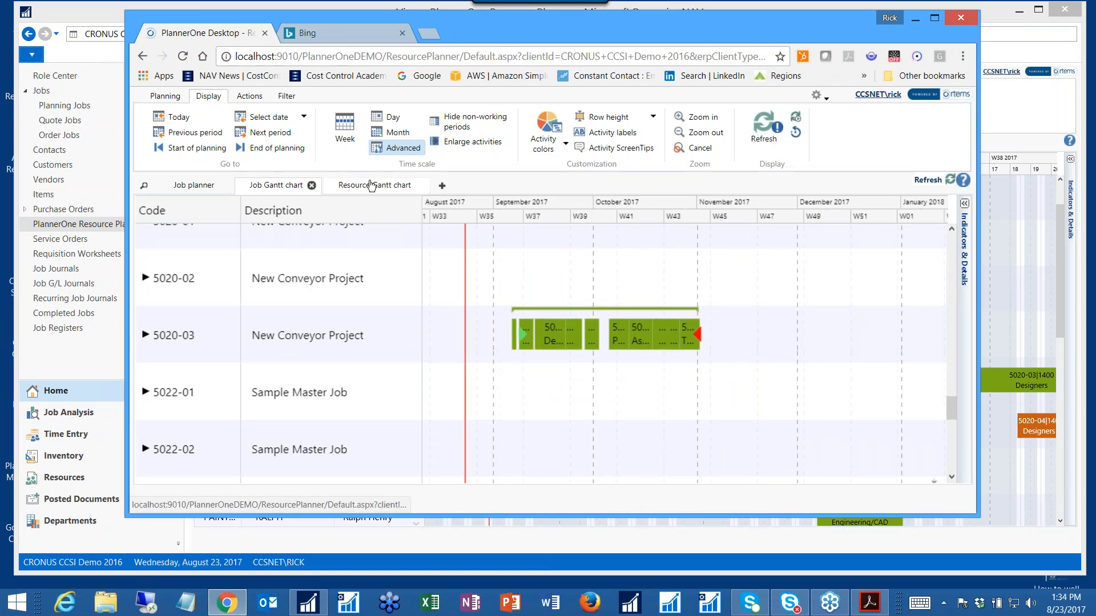
left_click(371, 185)
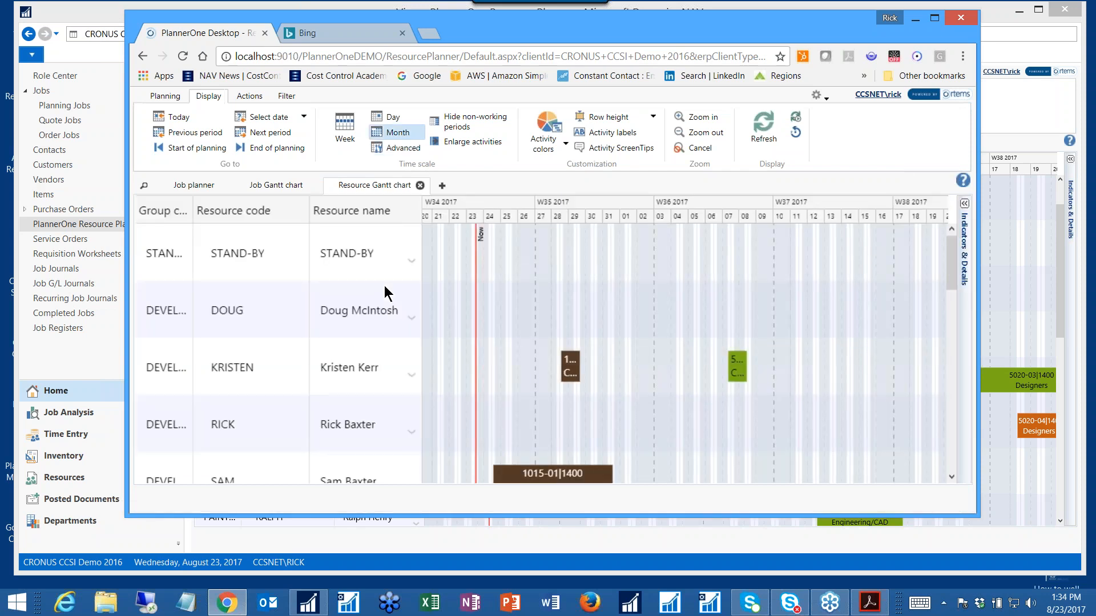
Move activity 1015-01|2100 to the first developer resource at about August 29 and shift the browser window slightly aside
mouse_move(572, 370)
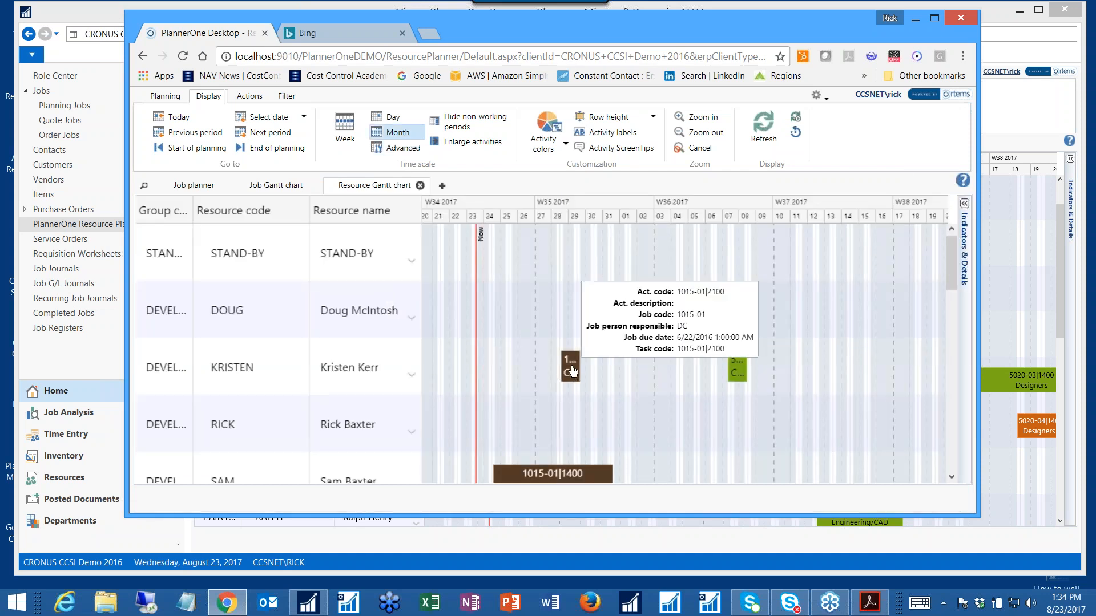
left_click(572, 374)
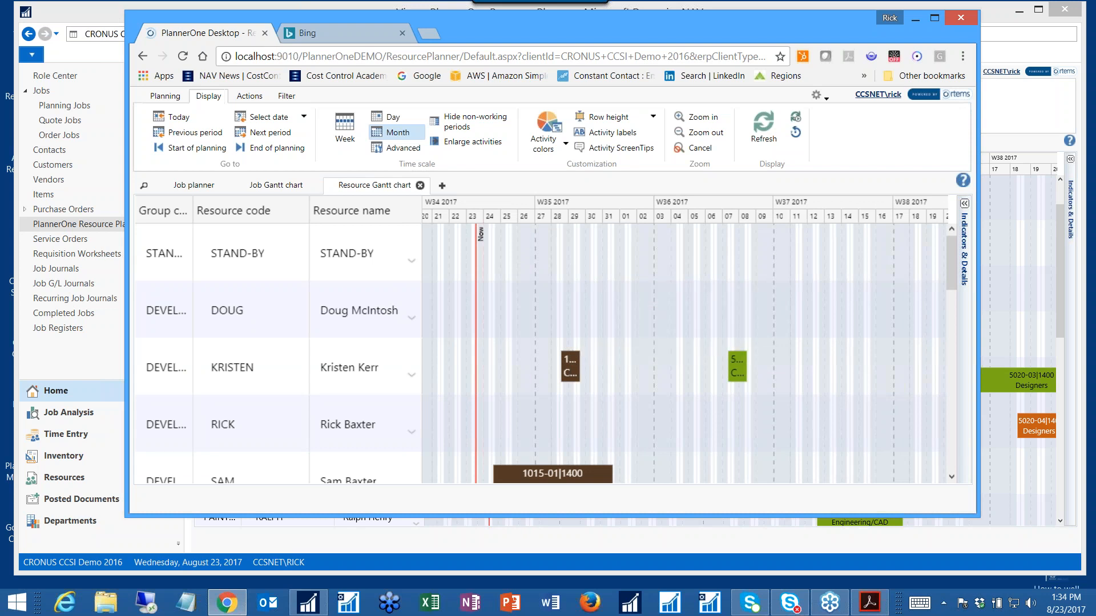
left_click(258, 97)
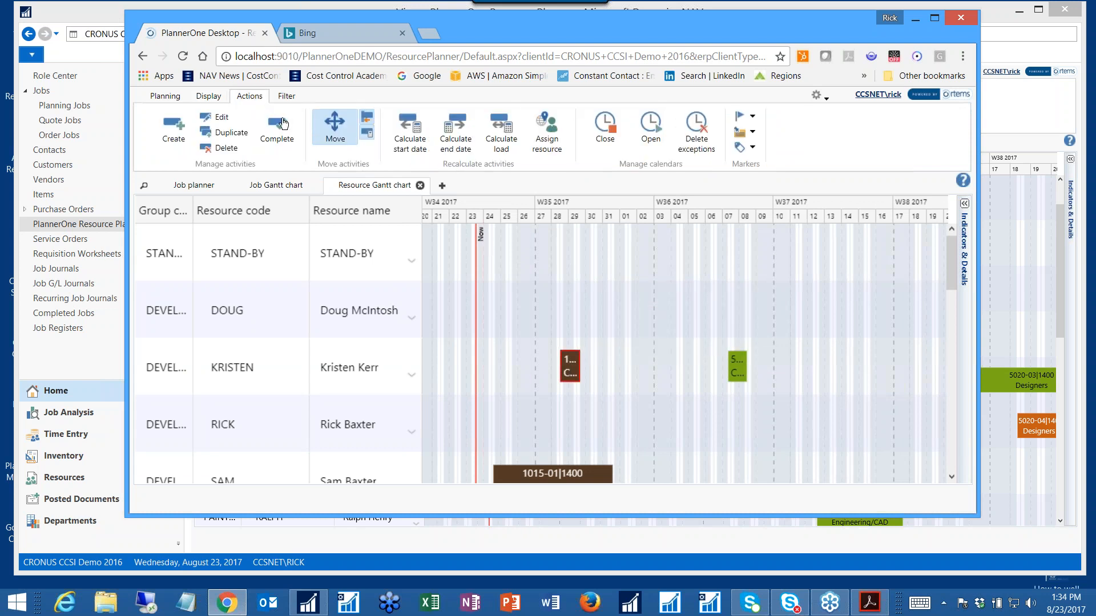
left_click_drag(553, 351, 576, 319)
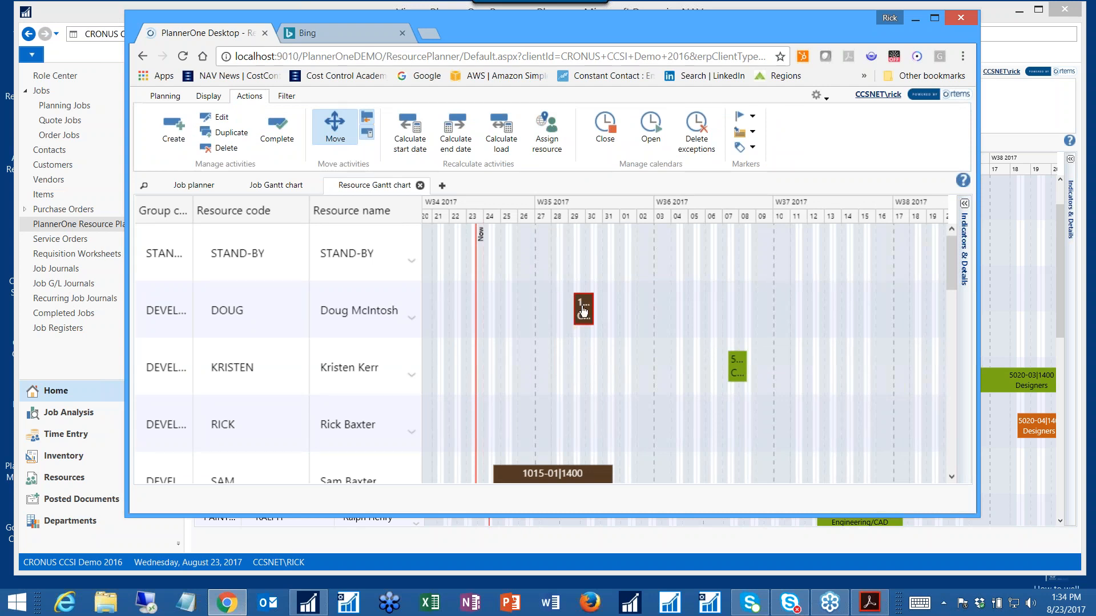
mouse_move(584, 311)
left_click_drag(483, 36, 511, 44)
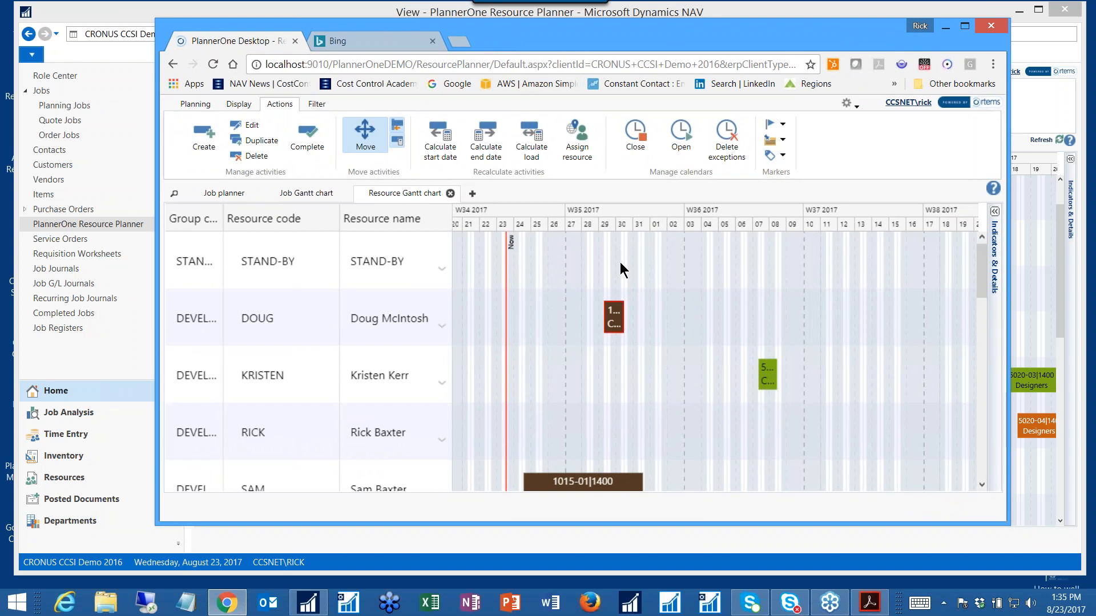
Move activity 5020-04|1200 Engineering/CAD from LABOR10 to the fourth developer resource, at about September 11 to 13
scroll(646, 407, "down", 1)
scroll(647, 406, "down", 1)
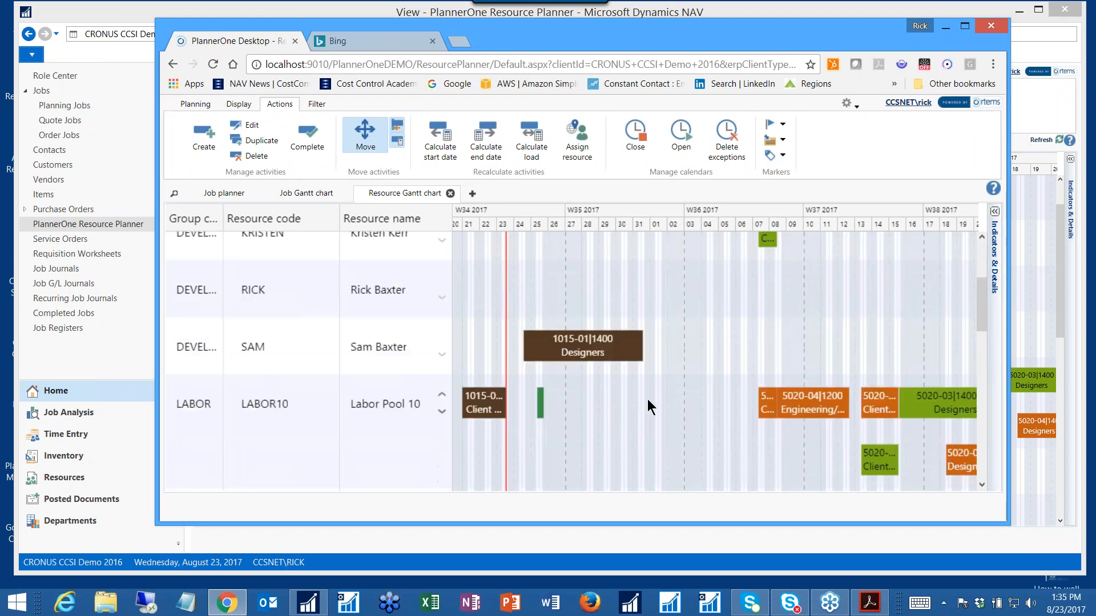
left_click_drag(798, 359, 655, 360)
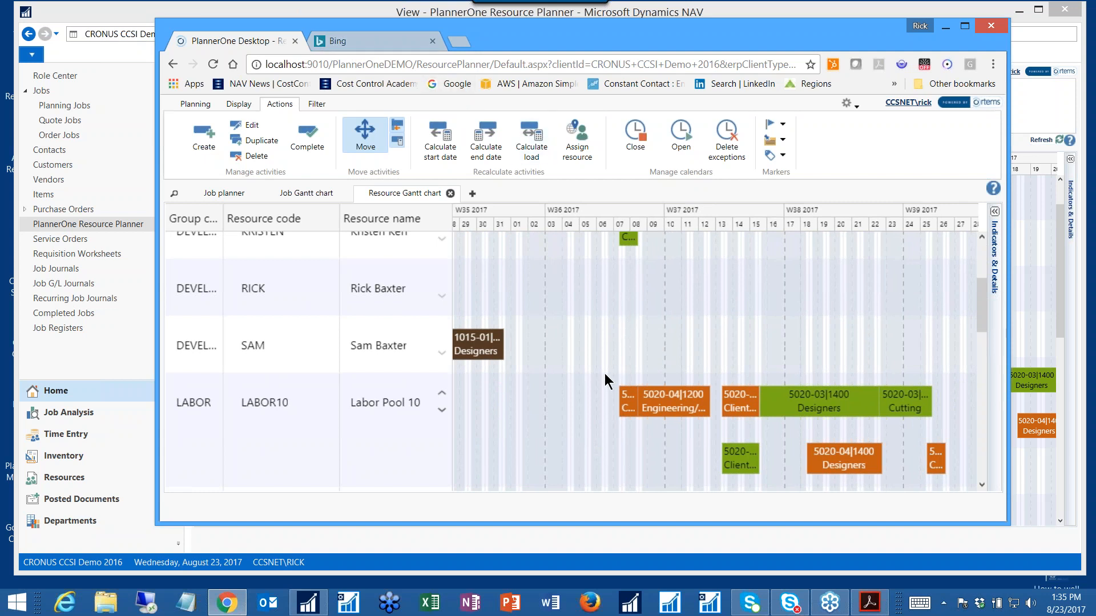
scroll(605, 373, "down", 3)
scroll(601, 364, "up", 1)
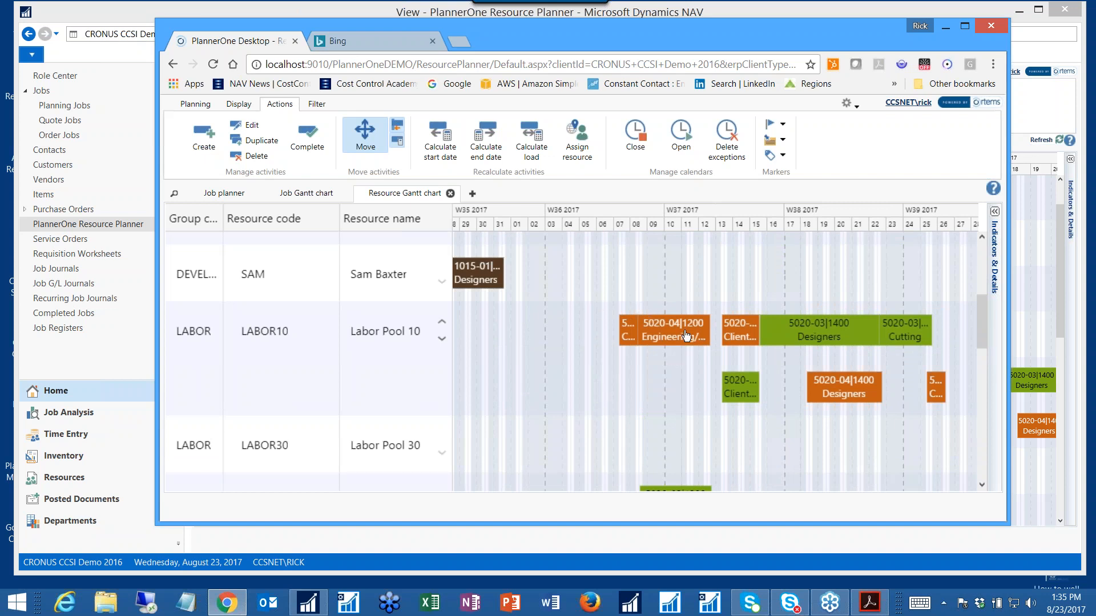
mouse_move(618, 328)
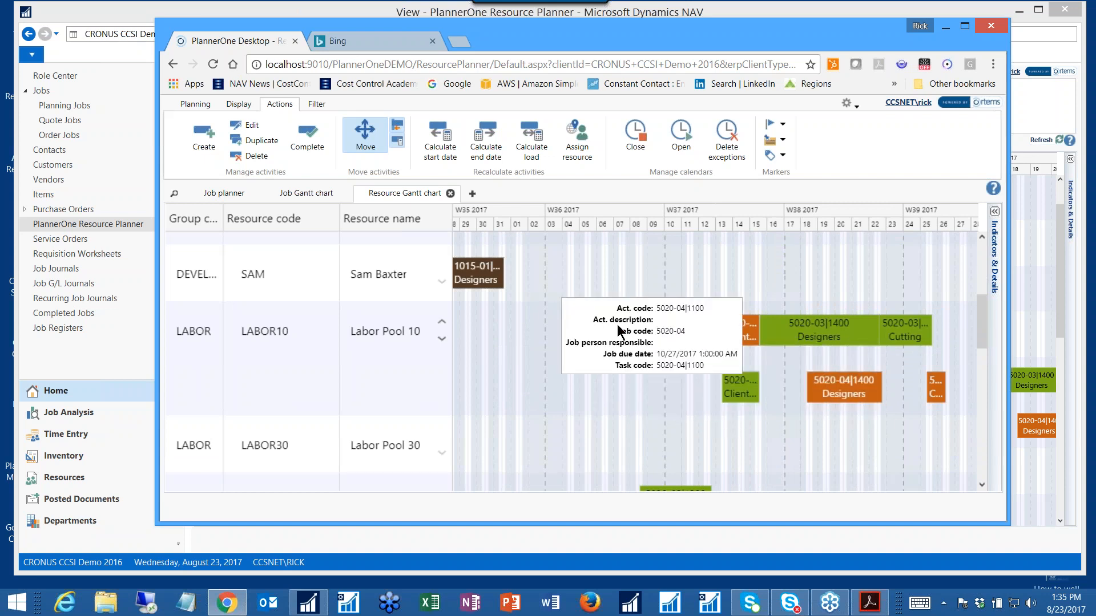
mouse_move(665, 326)
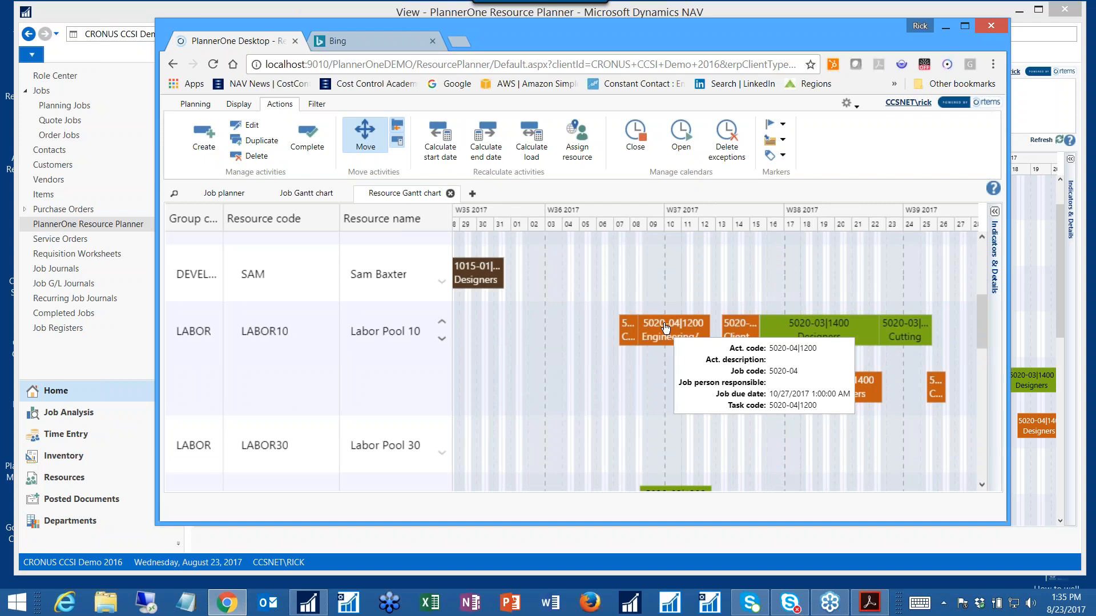
left_click_drag(665, 326, 671, 266)
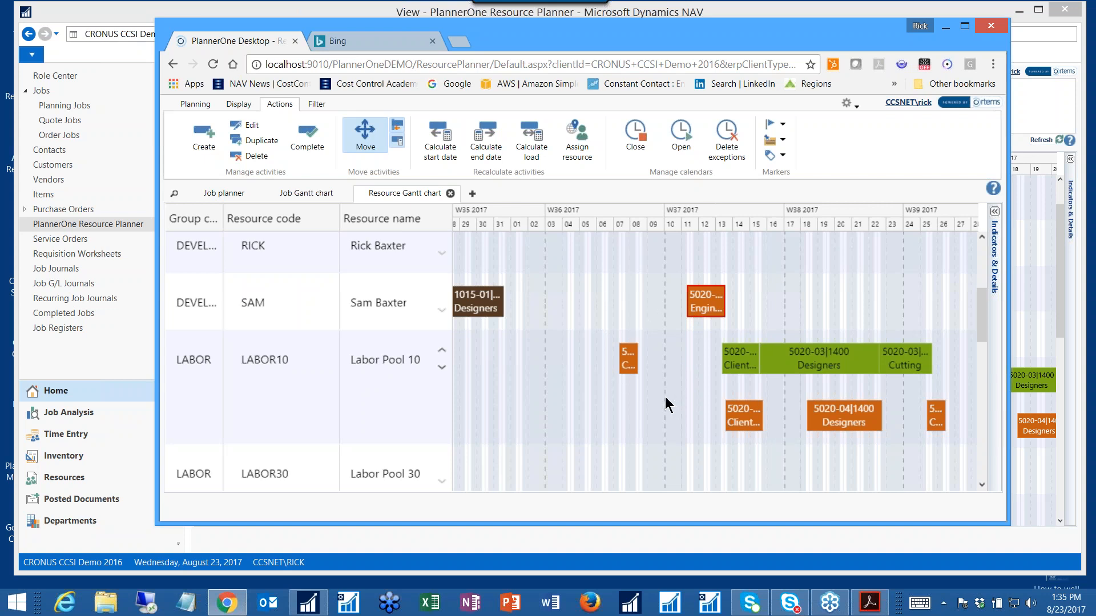
Minimize the browser, switch to the study guide in Adobe Acrobat Reader and read the Security roles and Step 4 Publish instructions
left_click(945, 26)
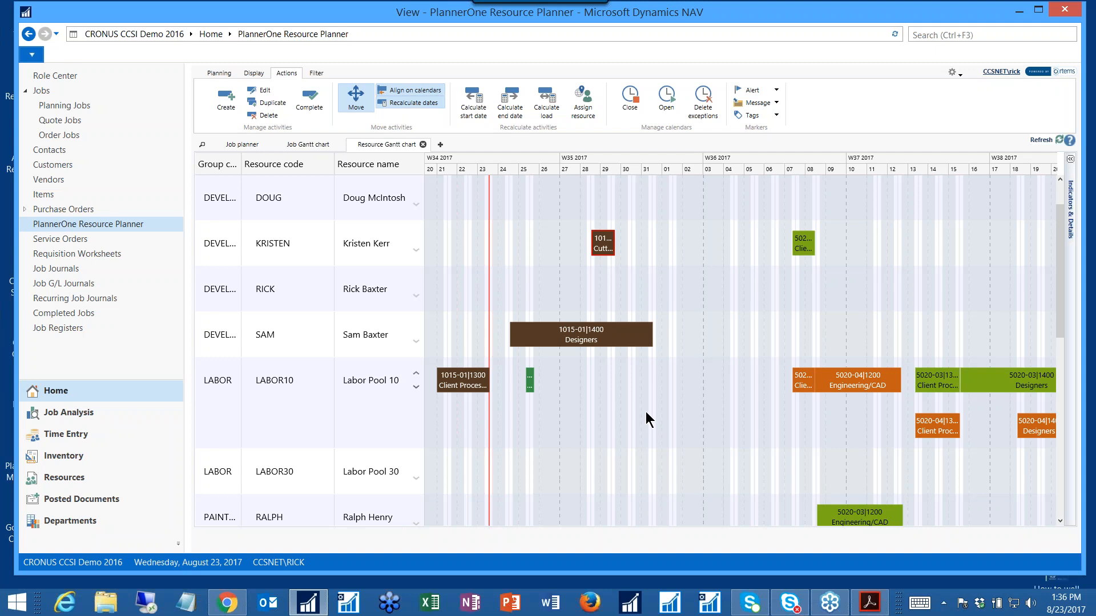
left_click(872, 604)
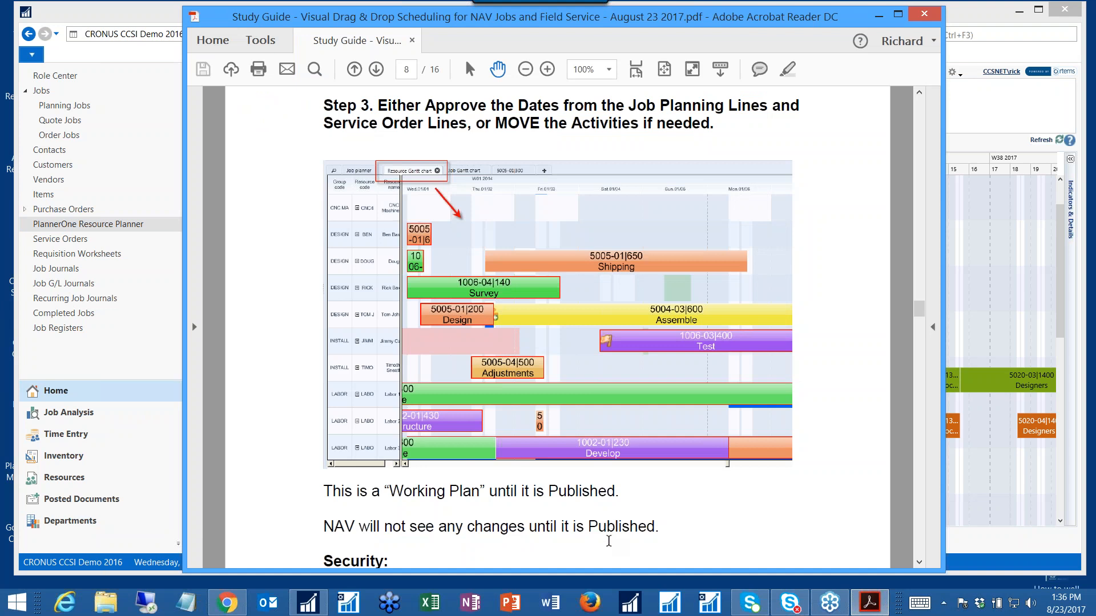
scroll(609, 541, "down", 2)
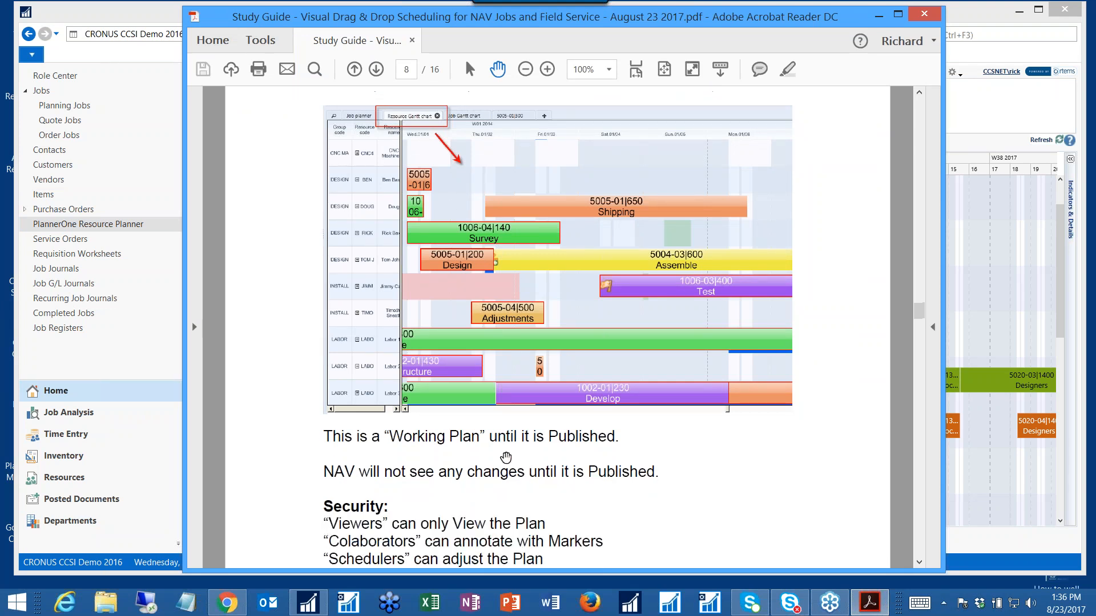
scroll(622, 474, "down", 1)
scroll(618, 455, "down", 3)
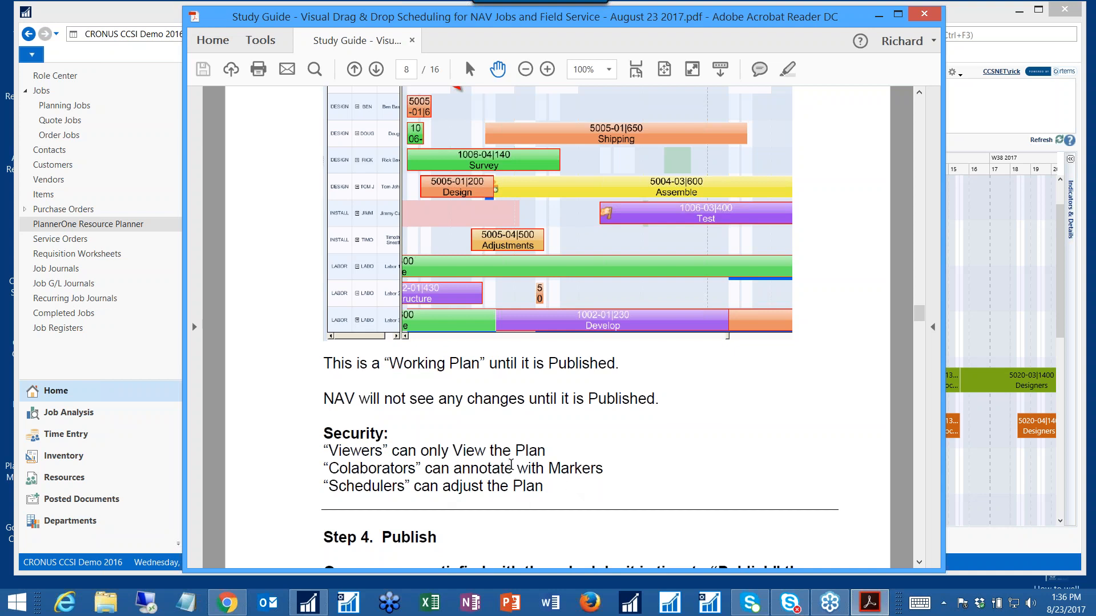
scroll(510, 456, "down", 3)
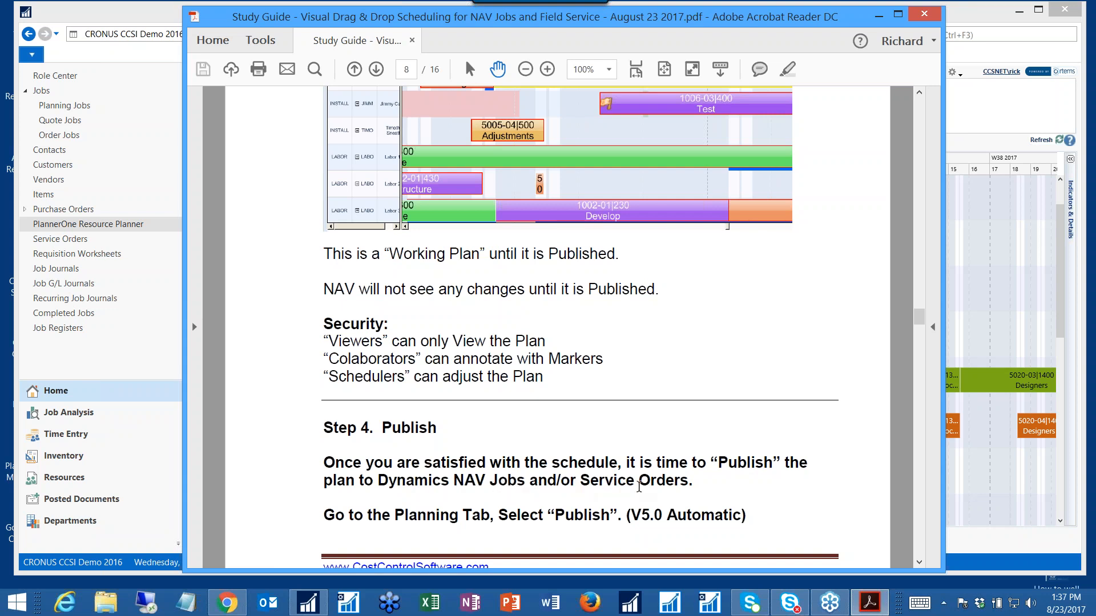
scroll(740, 479, "down", 1)
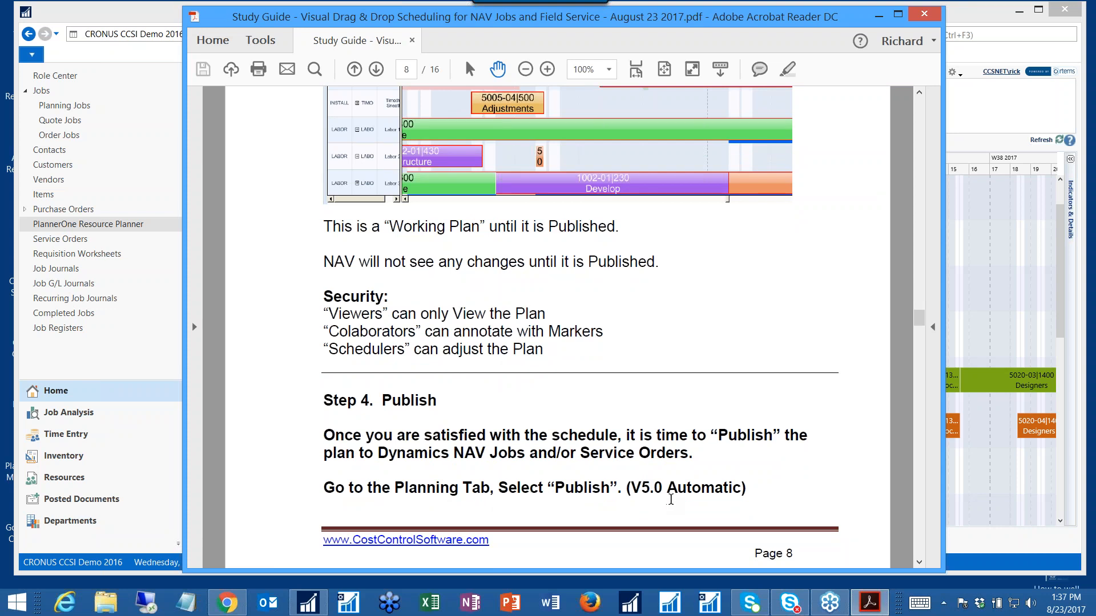
scroll(671, 496, "down", 2)
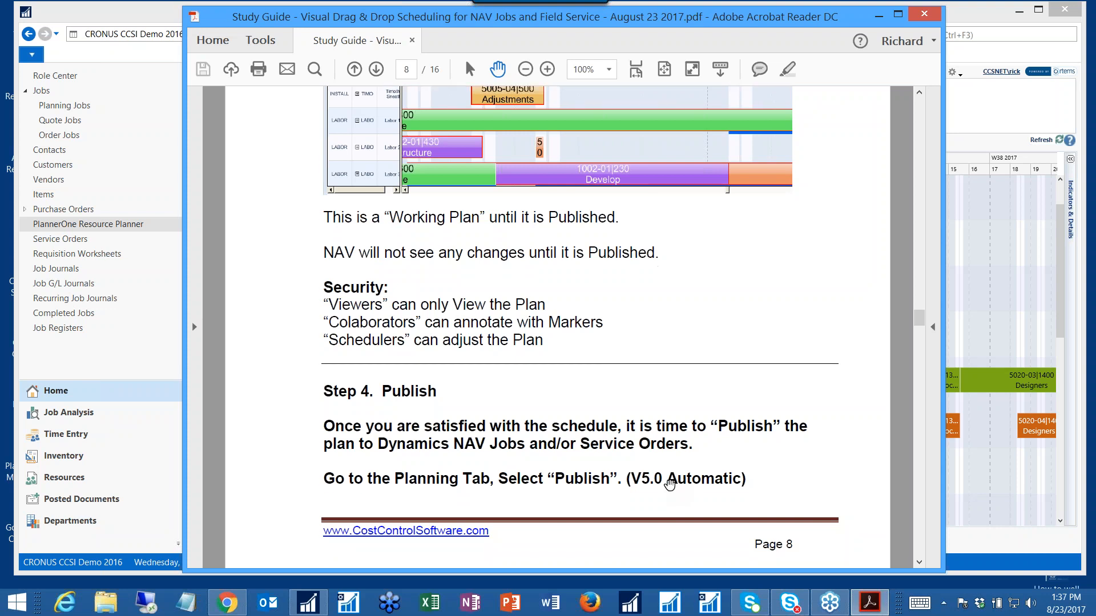
scroll(671, 485, "down", 1)
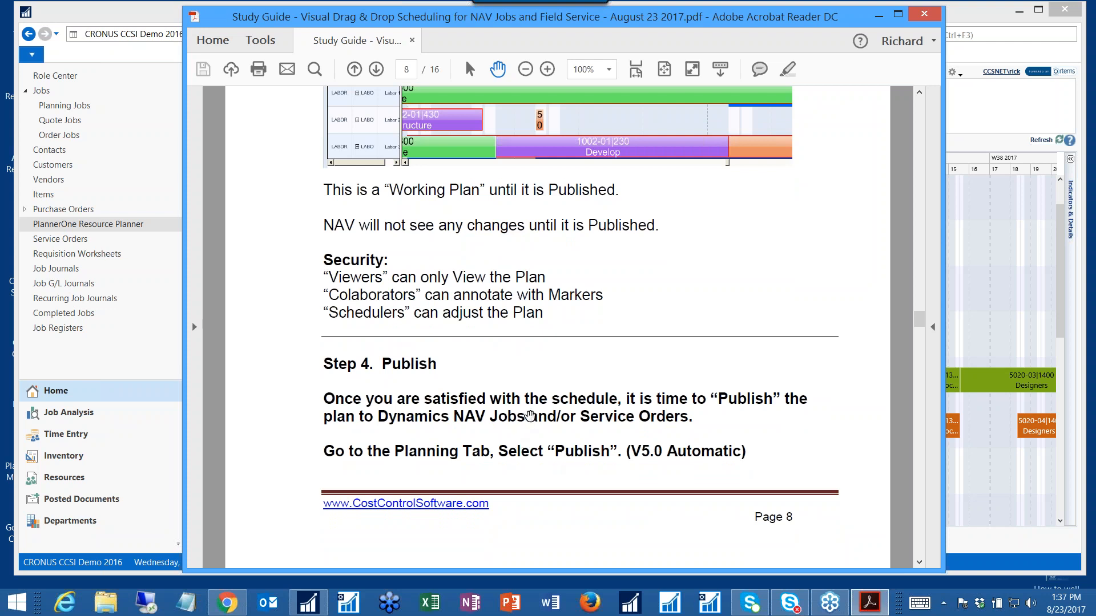
scroll(507, 409, "down", 2)
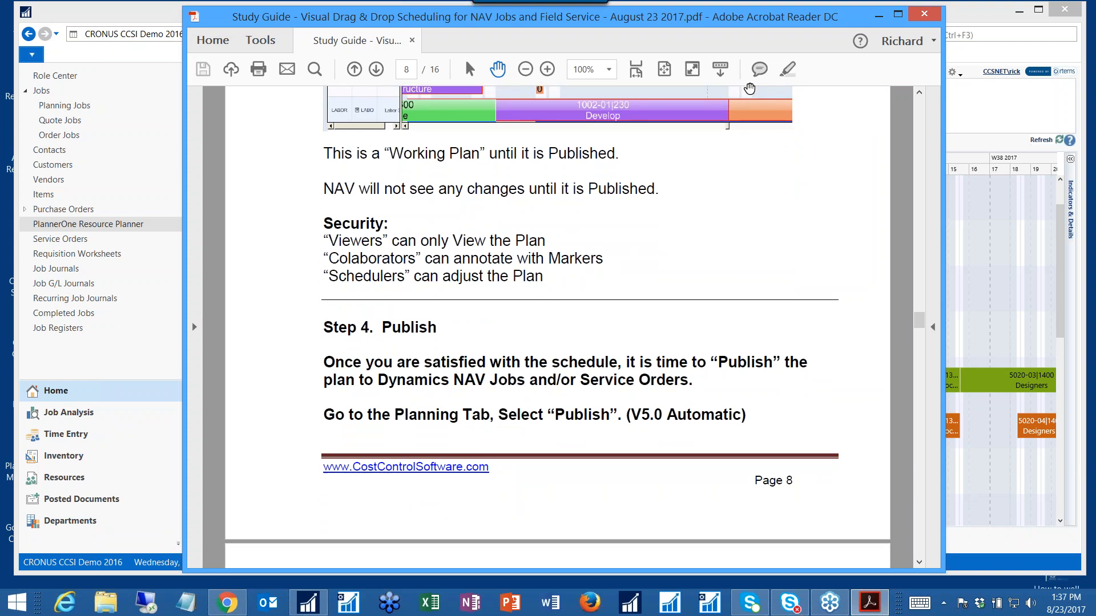
Return to the PlannerOne Resource Planner in Dynamics NAV and publish the current plan, overwriting the published version
left_click(877, 15)
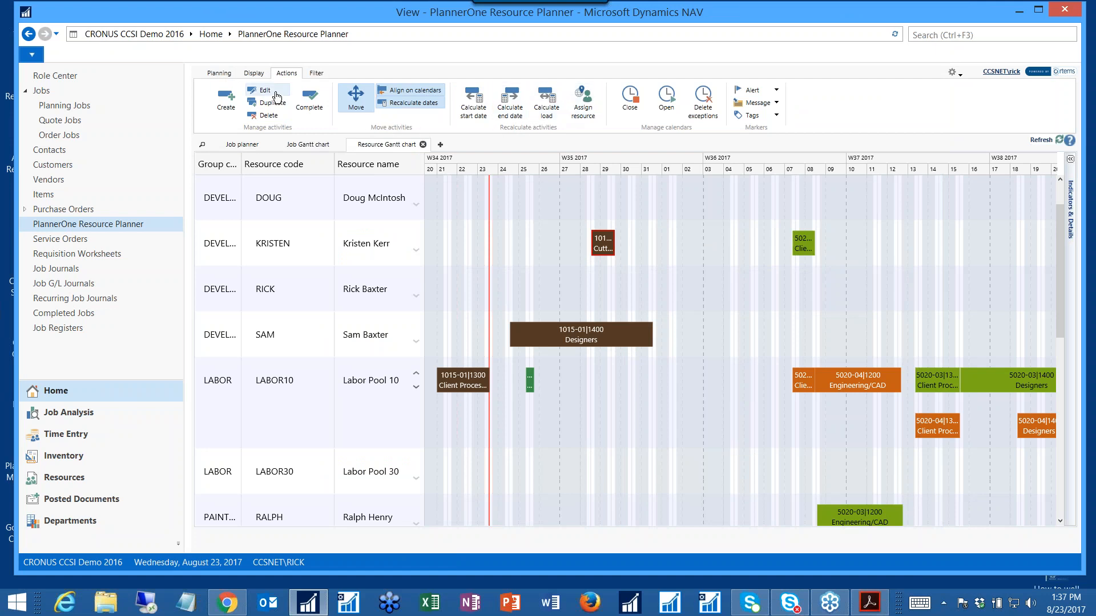
left_click(254, 73)
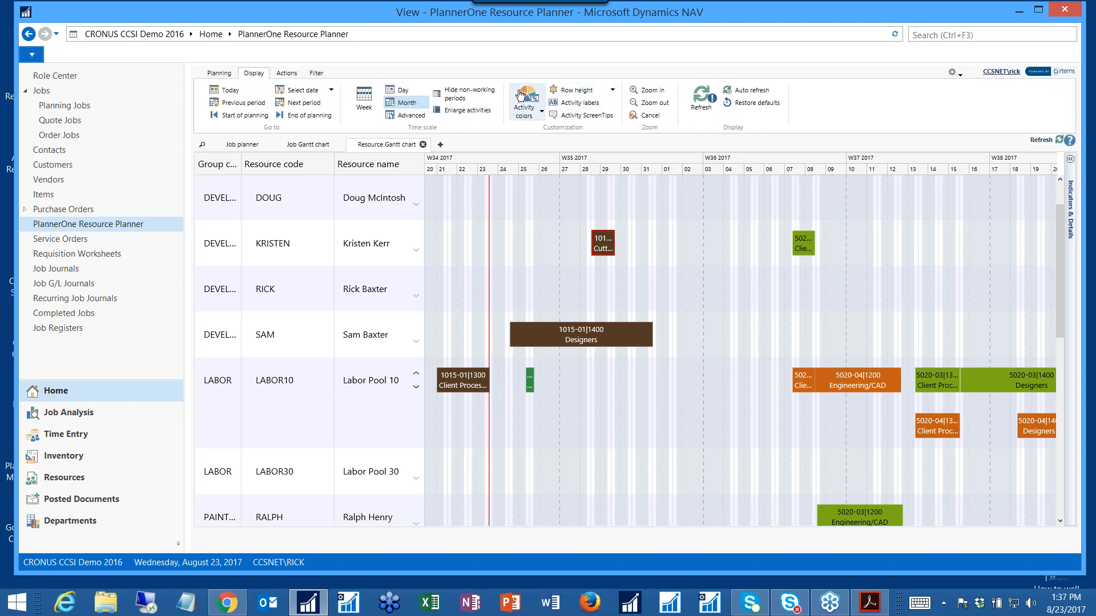
left_click(520, 96)
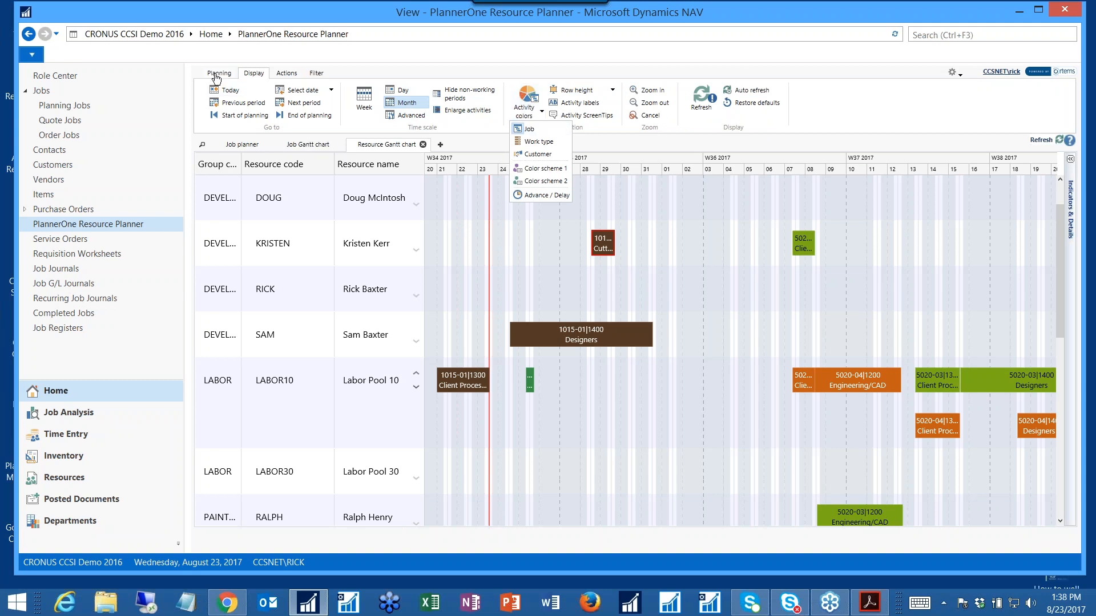
left_click(219, 73)
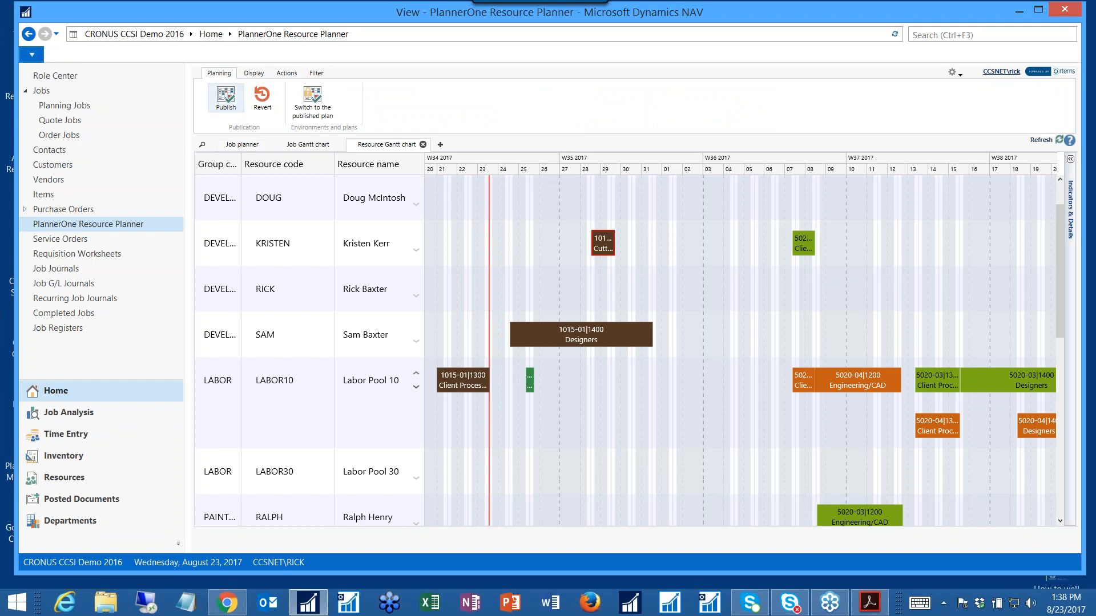
mouse_move(598, 246)
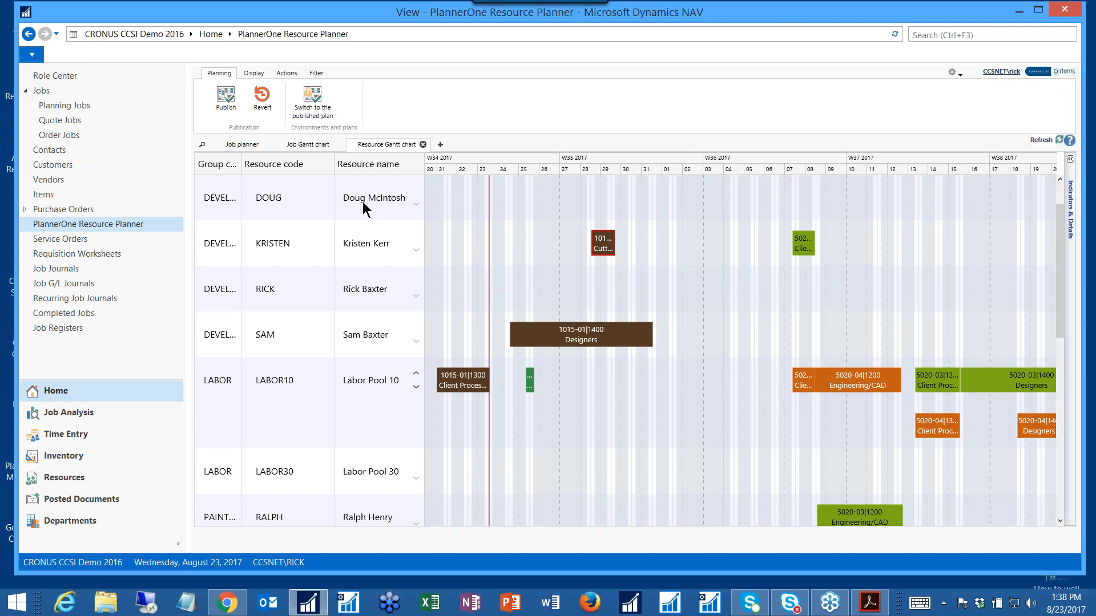
left_click(226, 97)
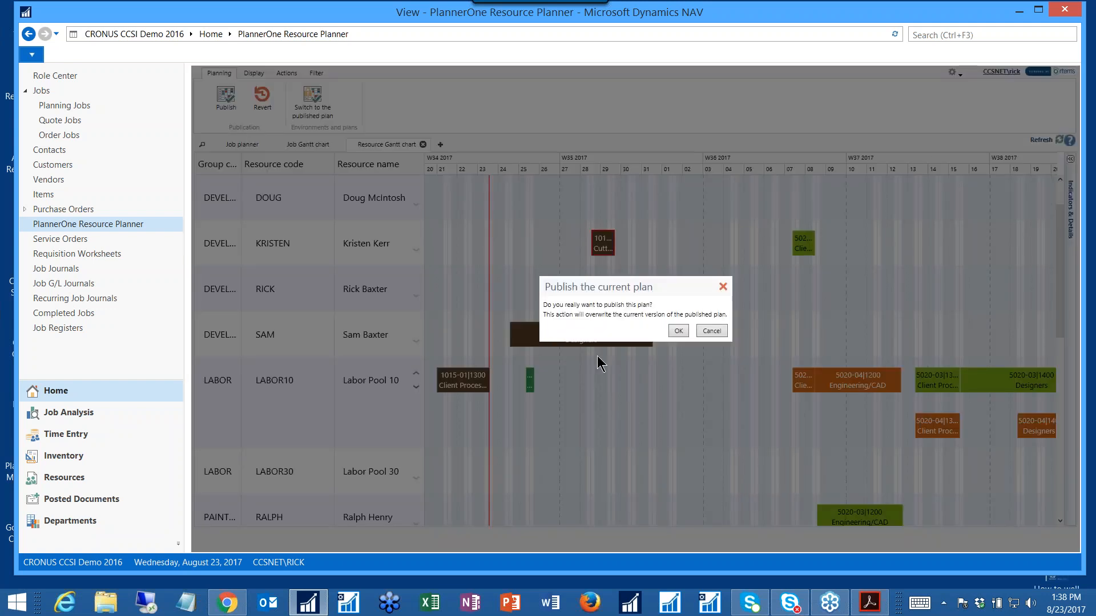
left_click(678, 331)
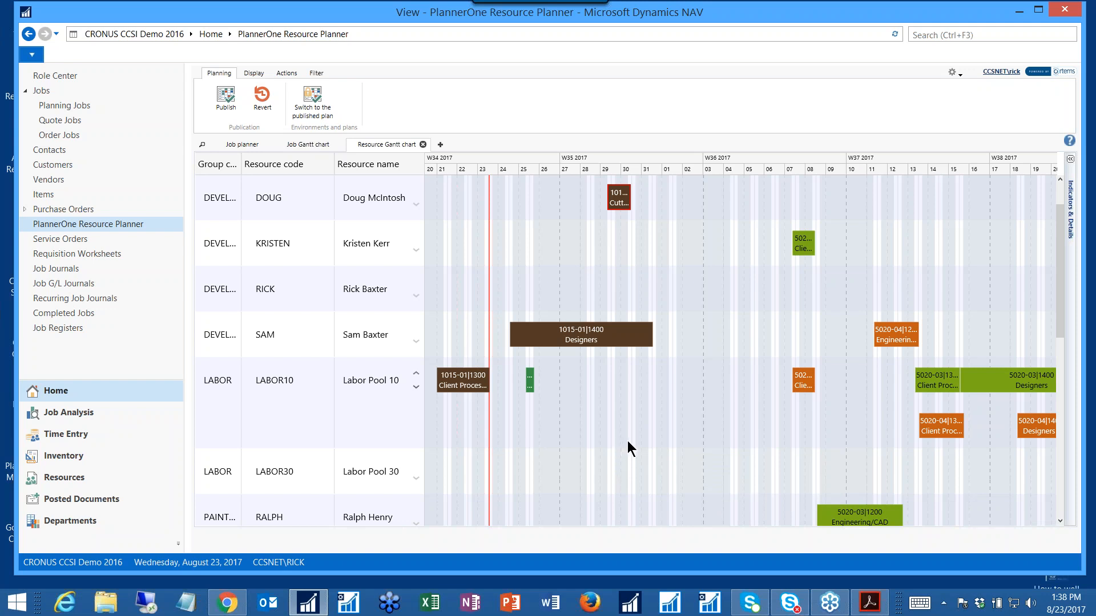
Switch to the study guide in Adobe Acrobat Reader and read from the Publish step through the publishing frequency advice to the workflow diagram
left_click(871, 601)
scroll(466, 359, "down", 4)
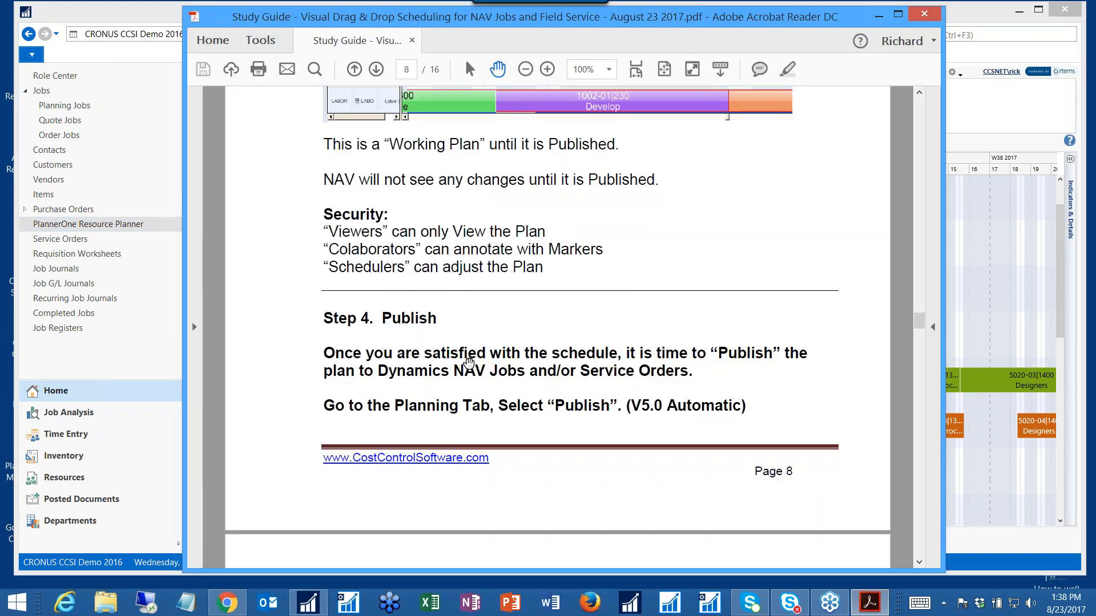
scroll(462, 382, "down", 8)
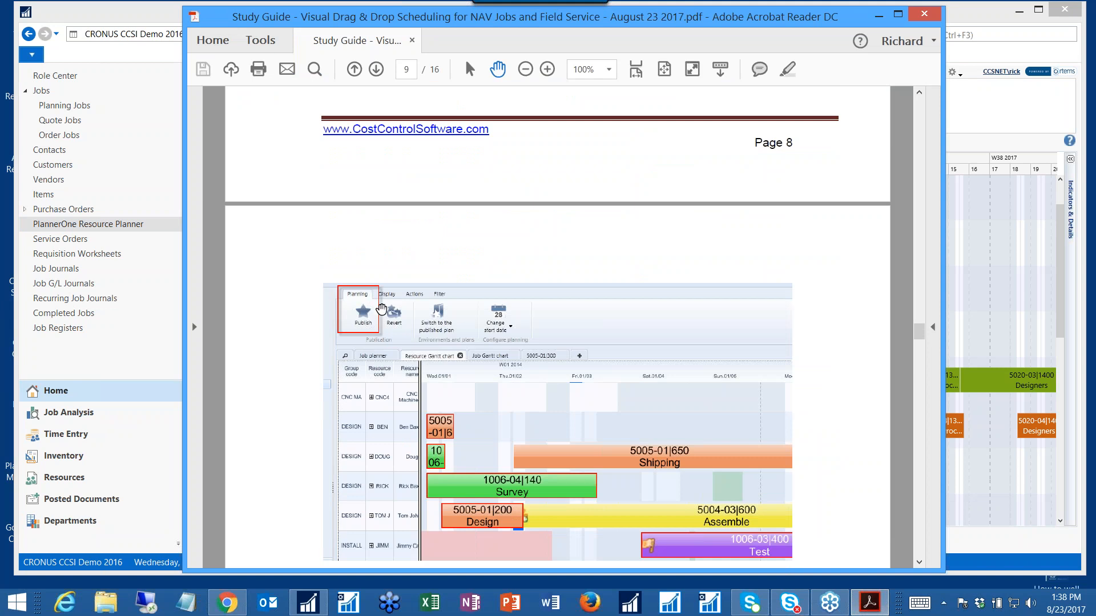
scroll(496, 356, "down", 2)
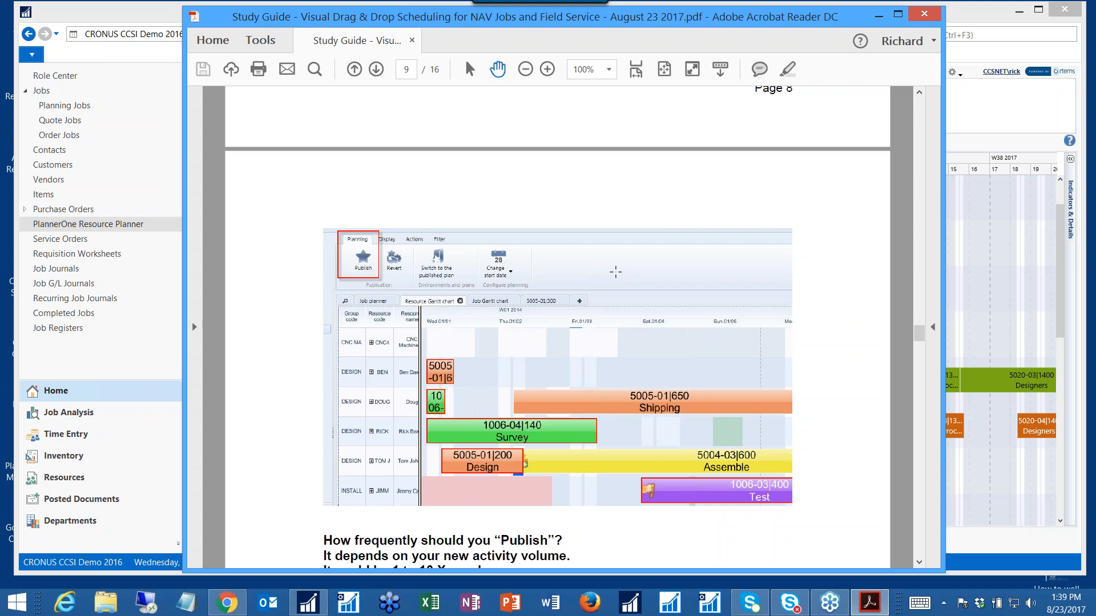
scroll(615, 271, "down", 3)
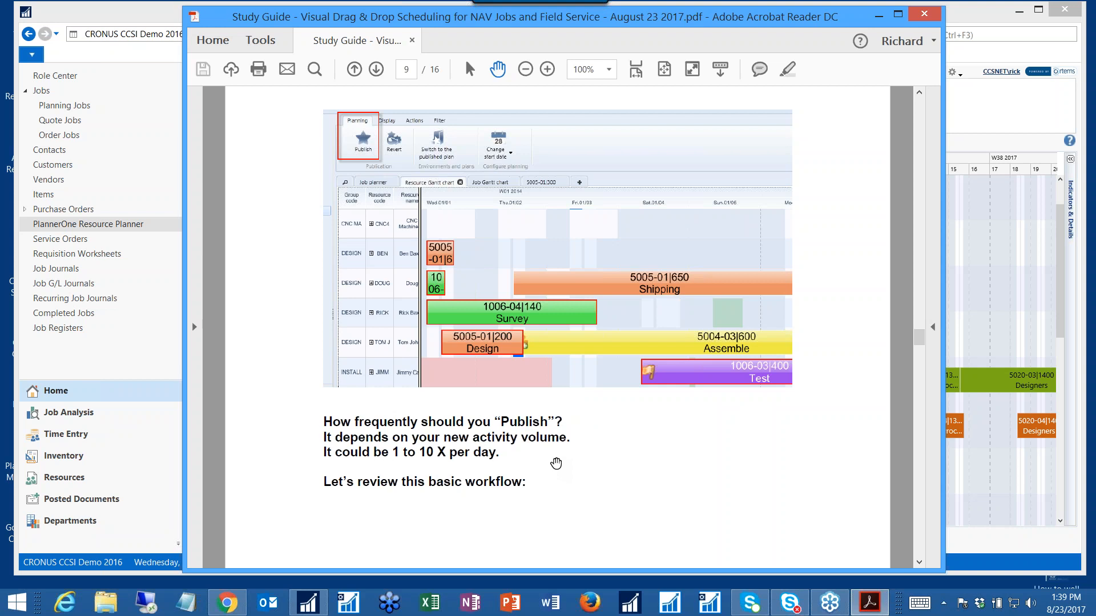
scroll(565, 490, "down", 2)
scroll(462, 456, "down", 7)
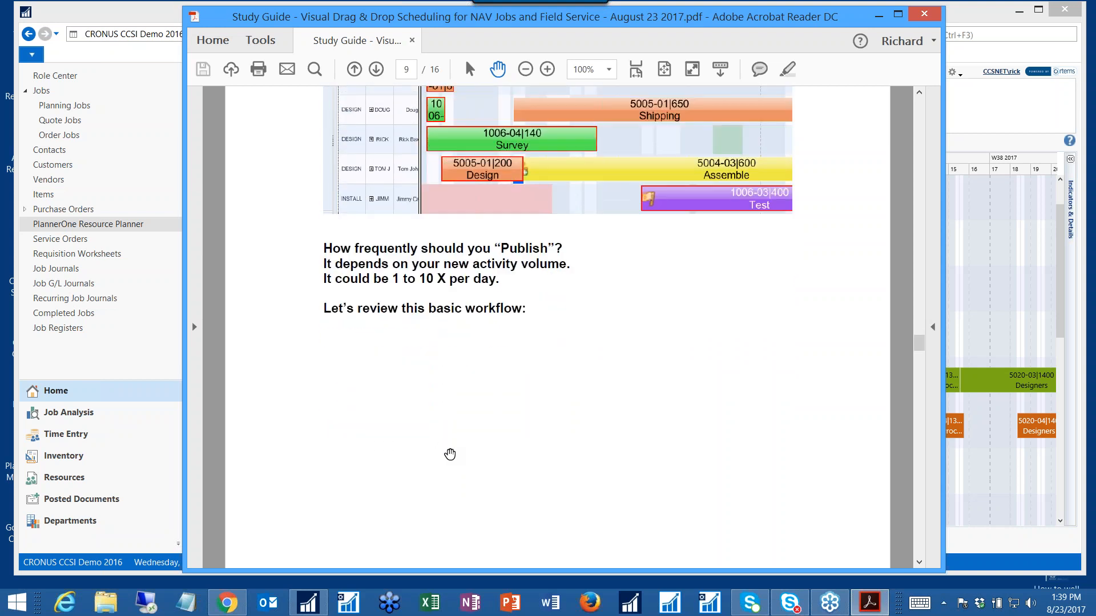
scroll(473, 456, "down", 11)
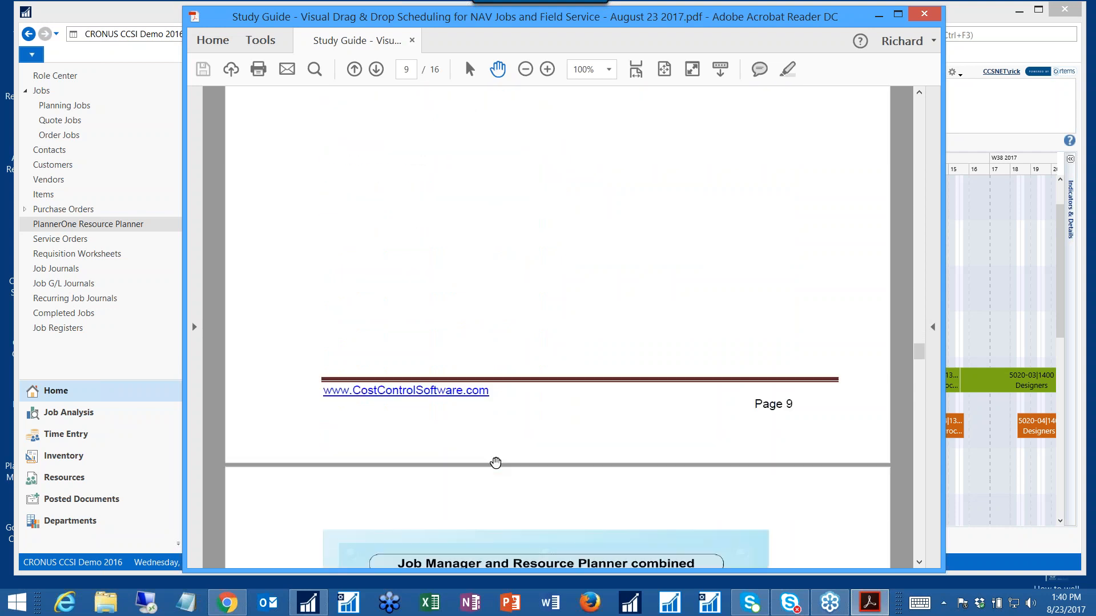
scroll(502, 464, "down", 8)
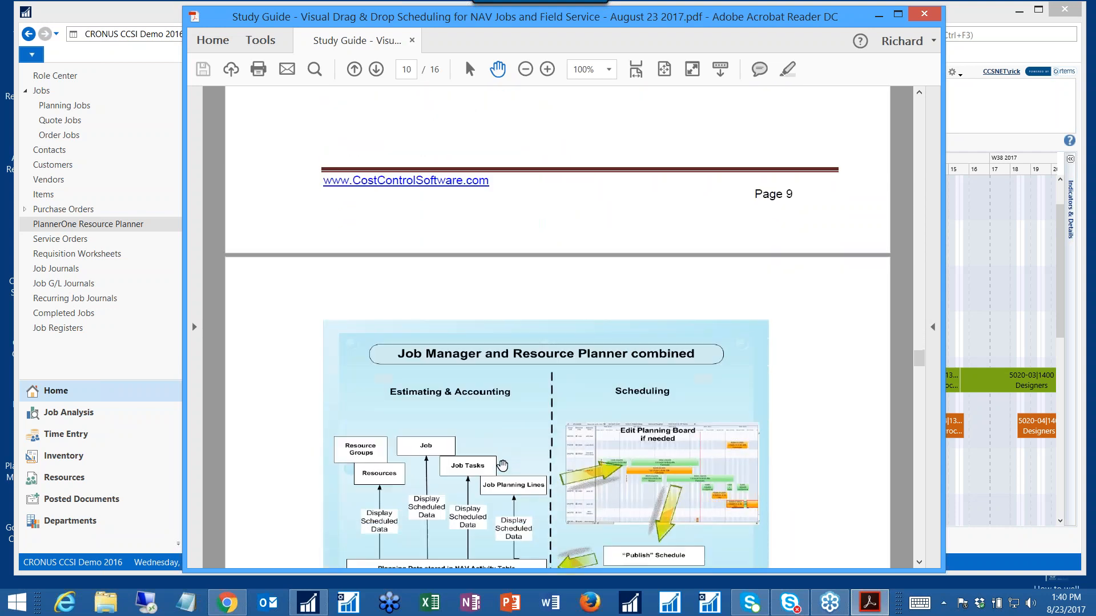
Enlarge the Job Manager and Resource Planner combined diagram to 200% and widen the window to examine the publishing workflow
scroll(521, 454, "up", 2)
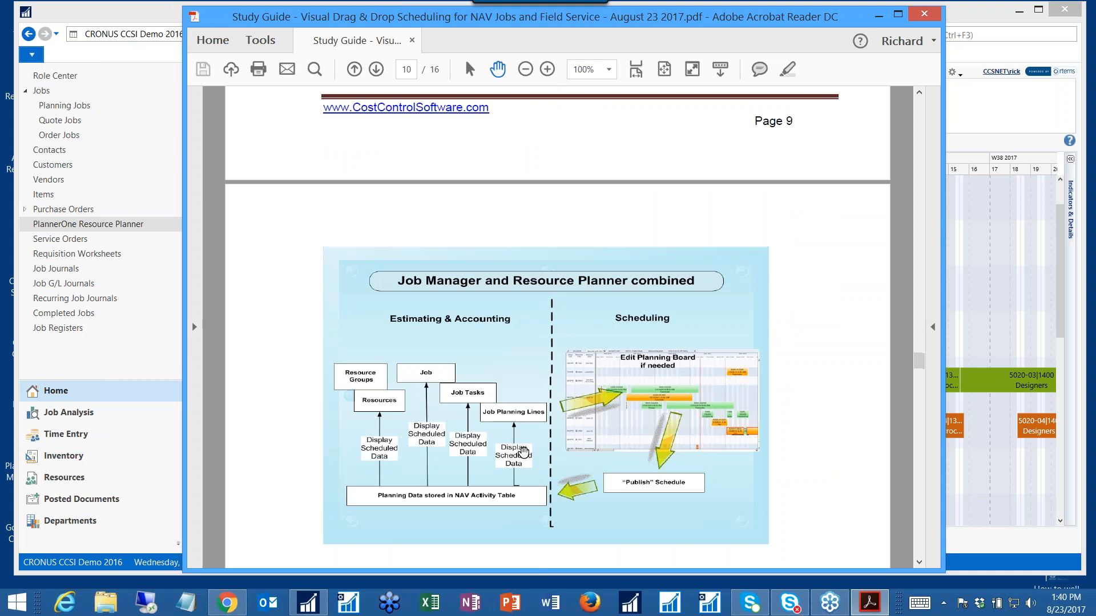
scroll(813, 411, "down", 2)
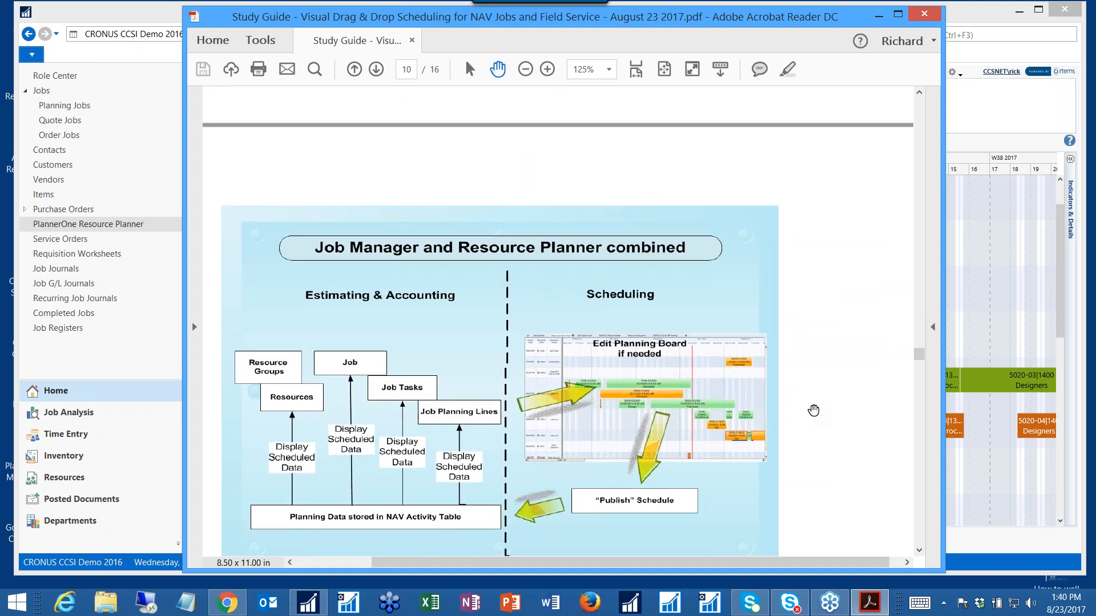
scroll(810, 408, "up", 2, "ctrl")
left_click_drag(804, 399, 912, 411)
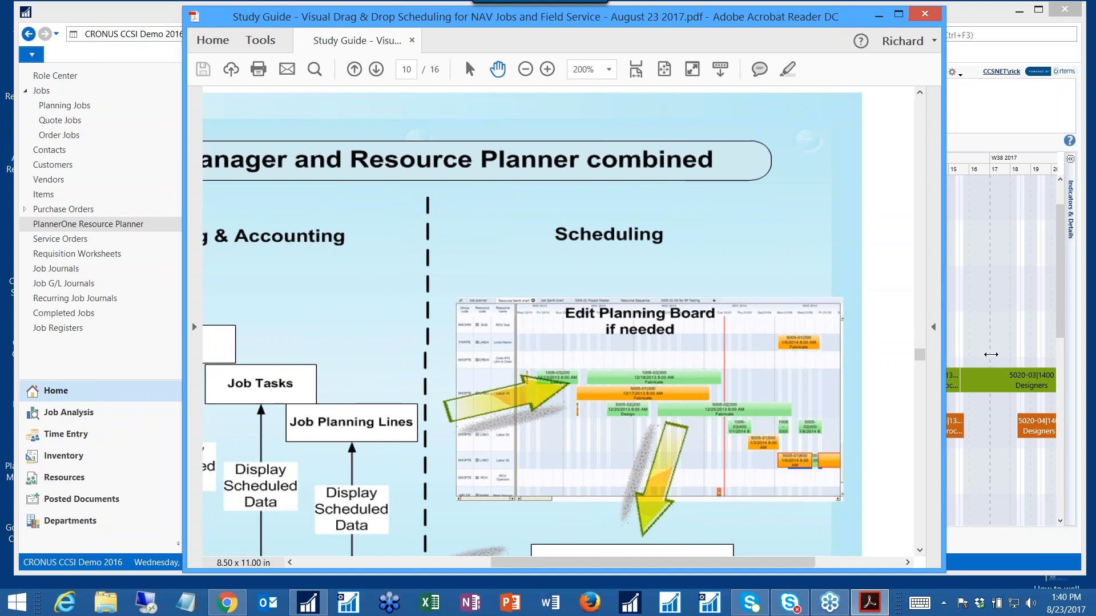
left_click_drag(943, 348, 1047, 349)
left_click_drag(914, 387, 1025, 369)
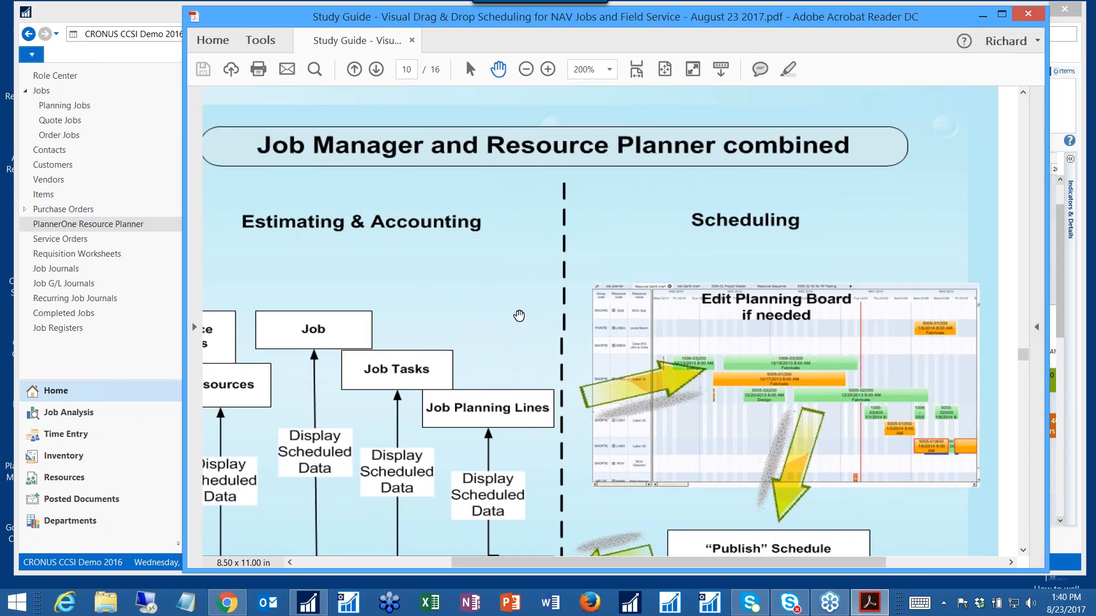
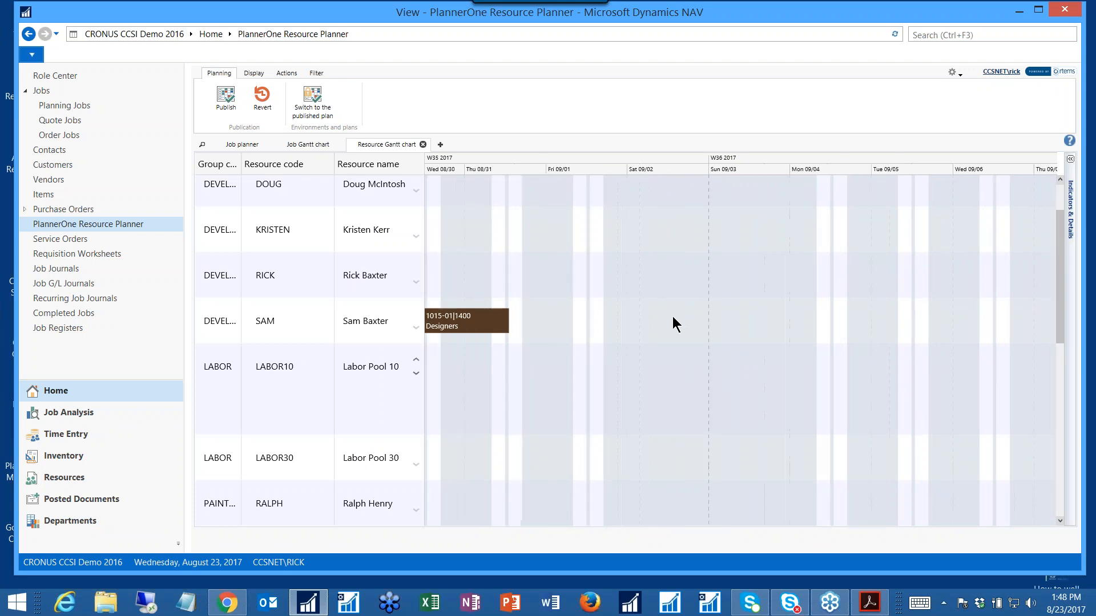
Color the Resource Gantt chart activities with Color scheme 1, followed by the Advance / Delay scheme
scroll(671, 318, "down", 3)
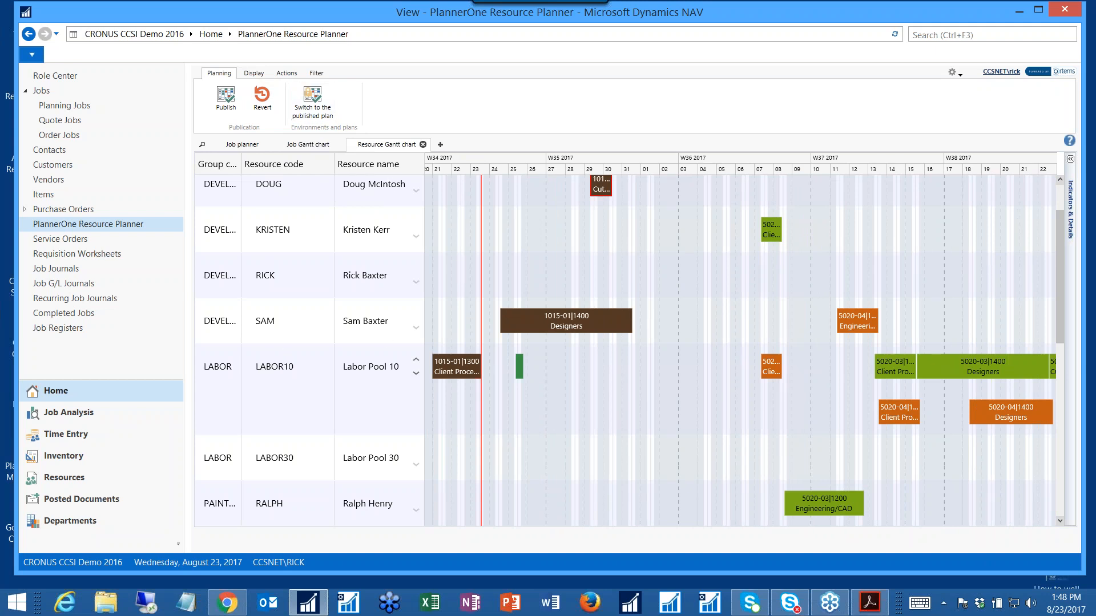
left_click(253, 75)
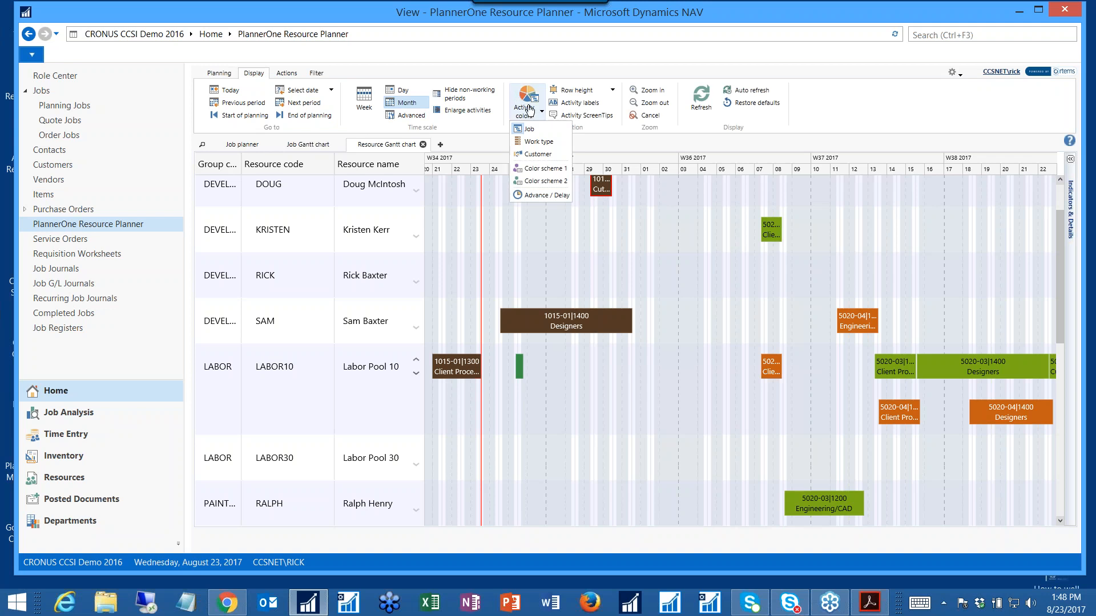
left_click(532, 169)
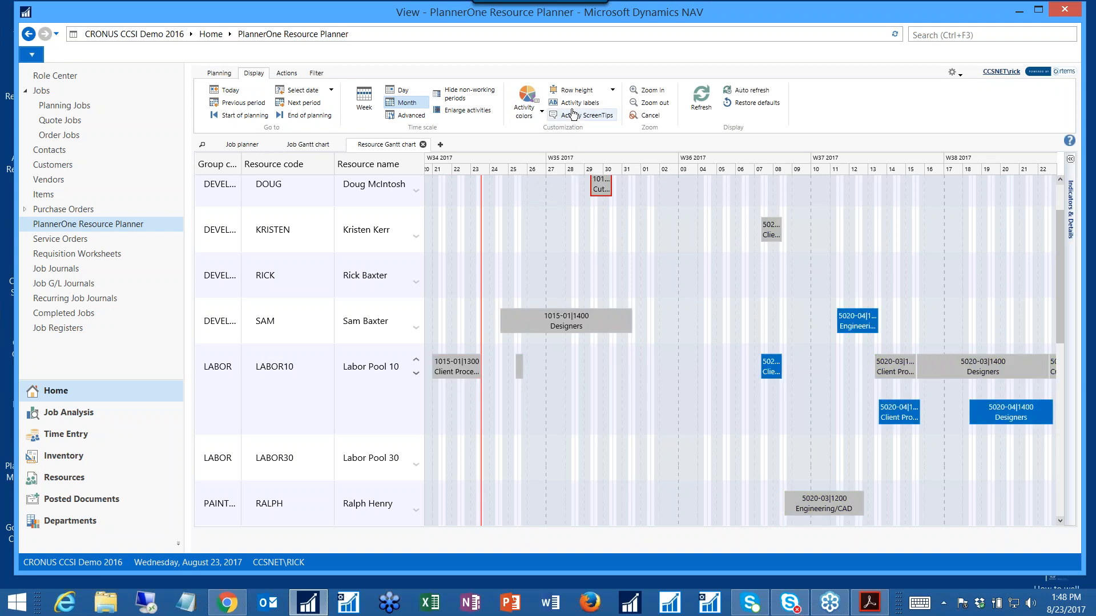
left_click(529, 102)
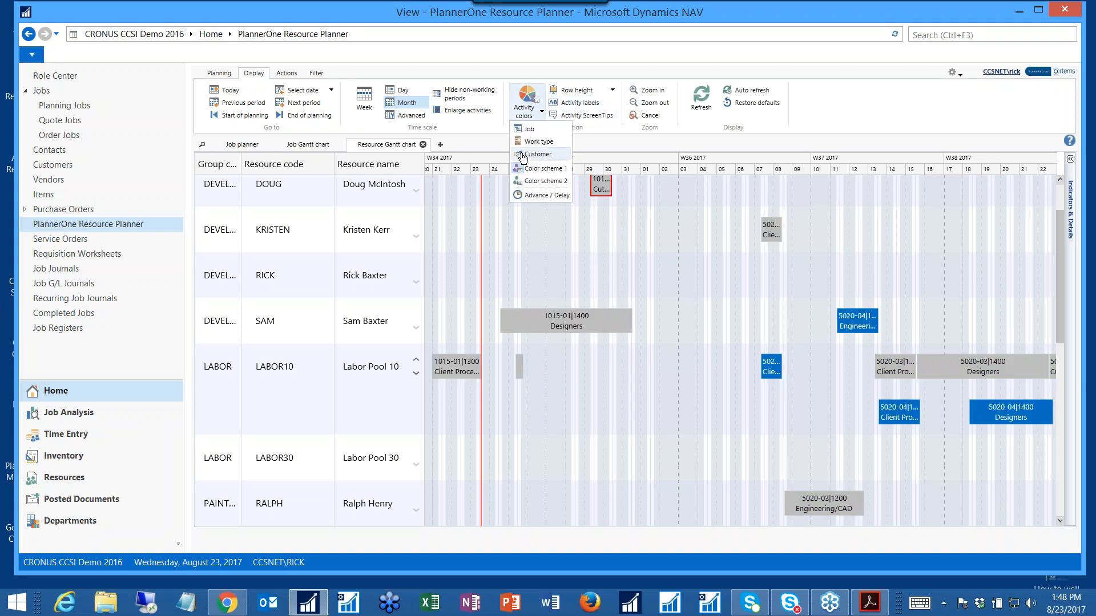
left_click(546, 196)
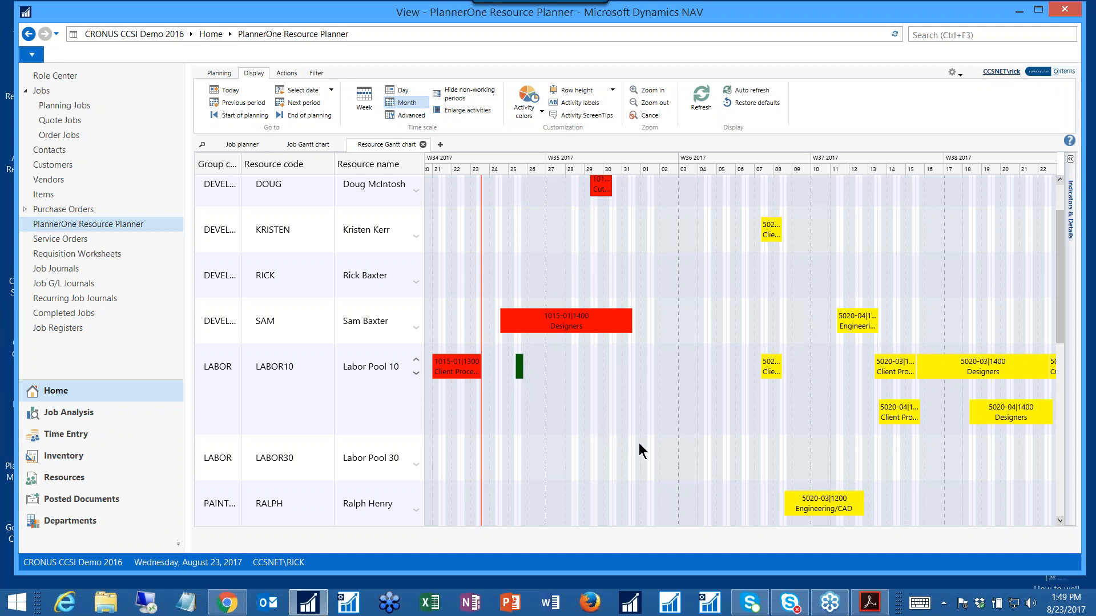
Set the activity colors on the Resource Gantt chart back to the Job scheme
scroll(639, 445, "up", 1)
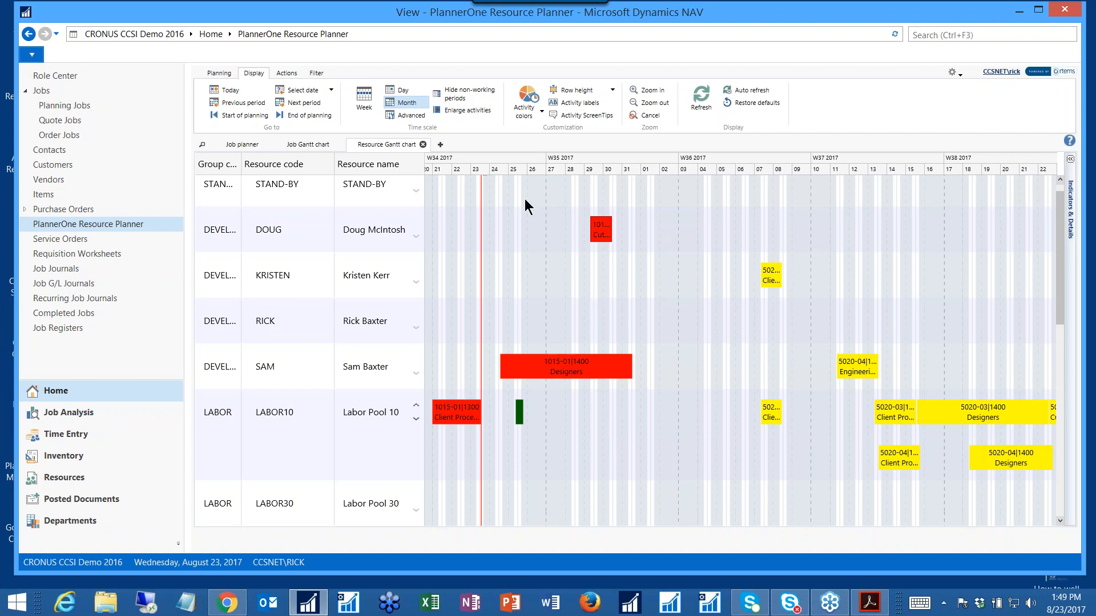
left_click(528, 101)
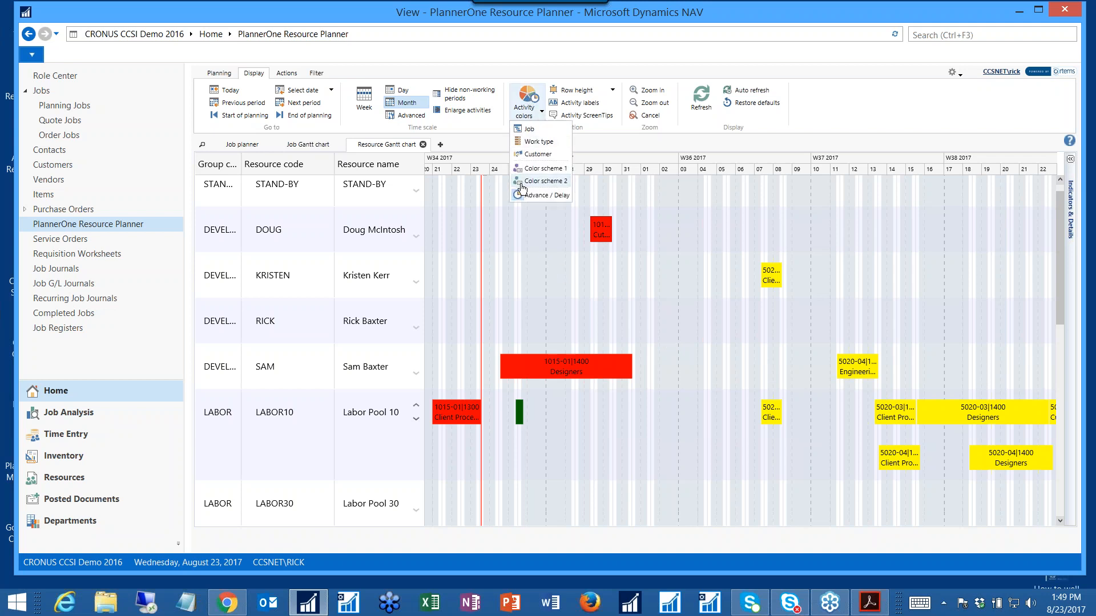
left_click(521, 129)
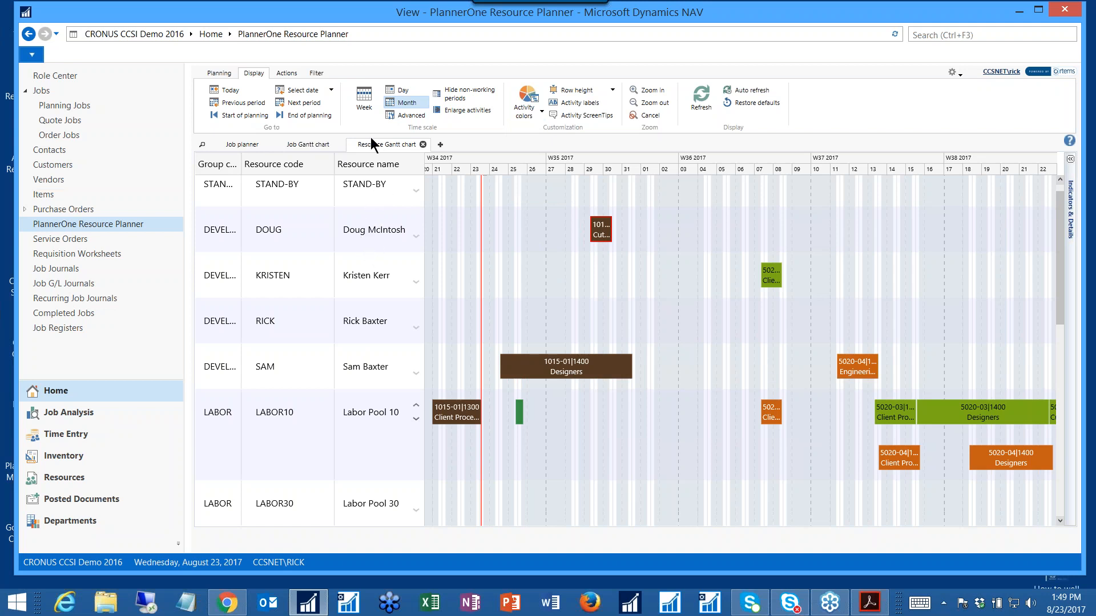
Close the second developer resource's calendar from 08/28/2017 to 09/02/2017 with an exception named Vacation, discarding any further exception
left_click(288, 77)
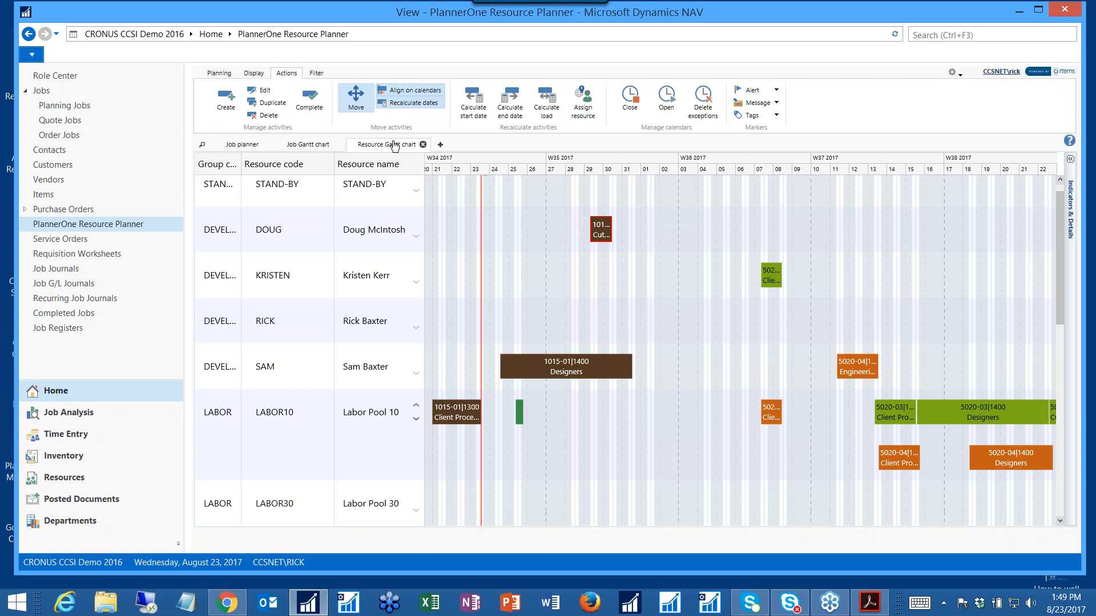
left_click(632, 105)
left_click_drag(577, 281, 643, 276)
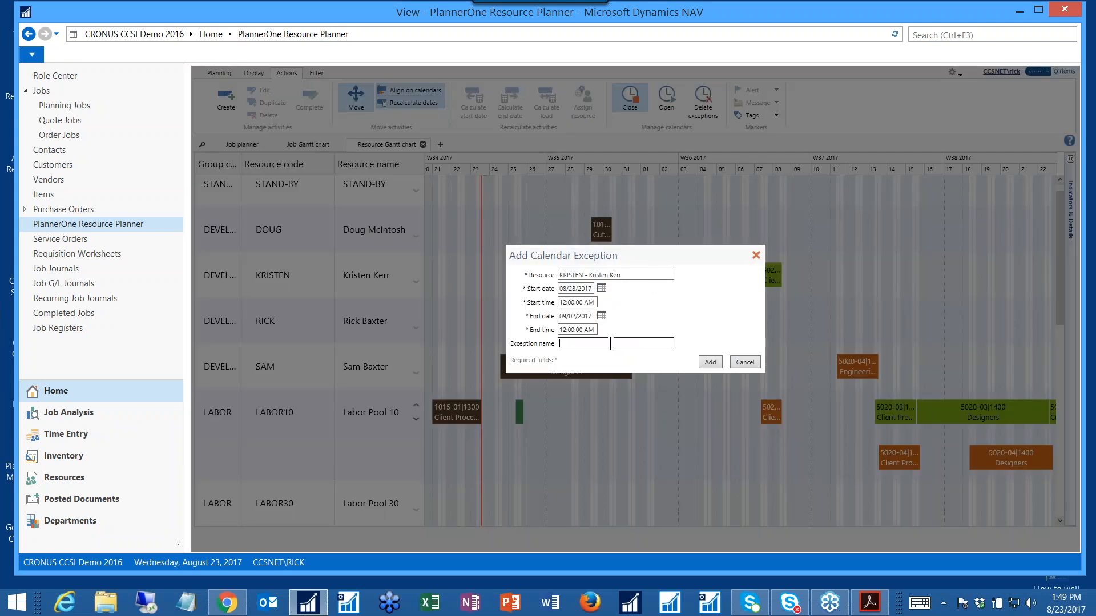
type("Vacation")
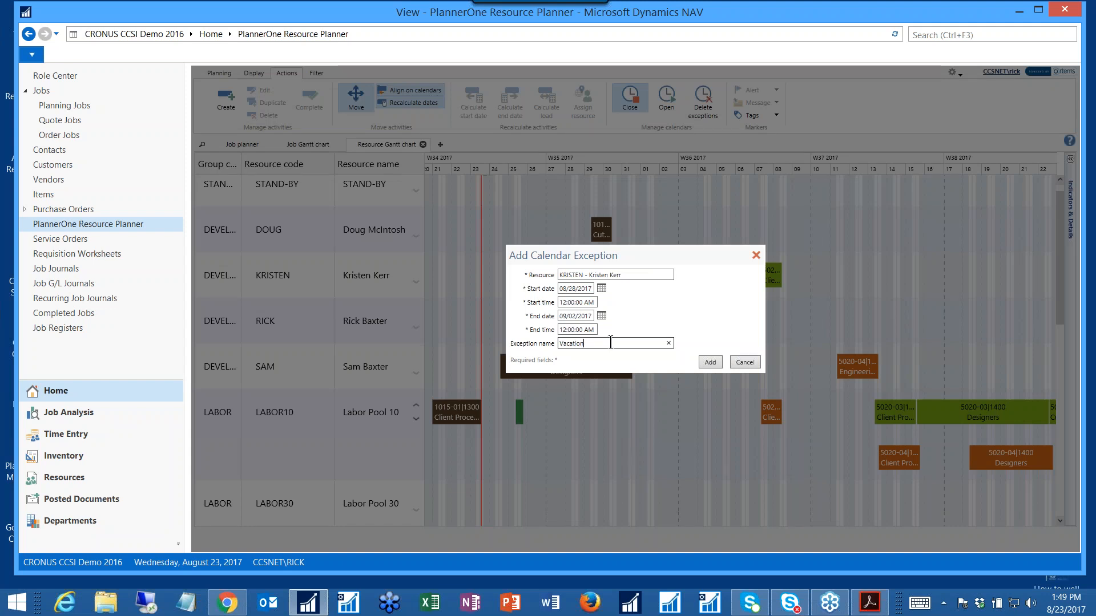
left_click(710, 362)
left_click_drag(681, 392, 664, 377)
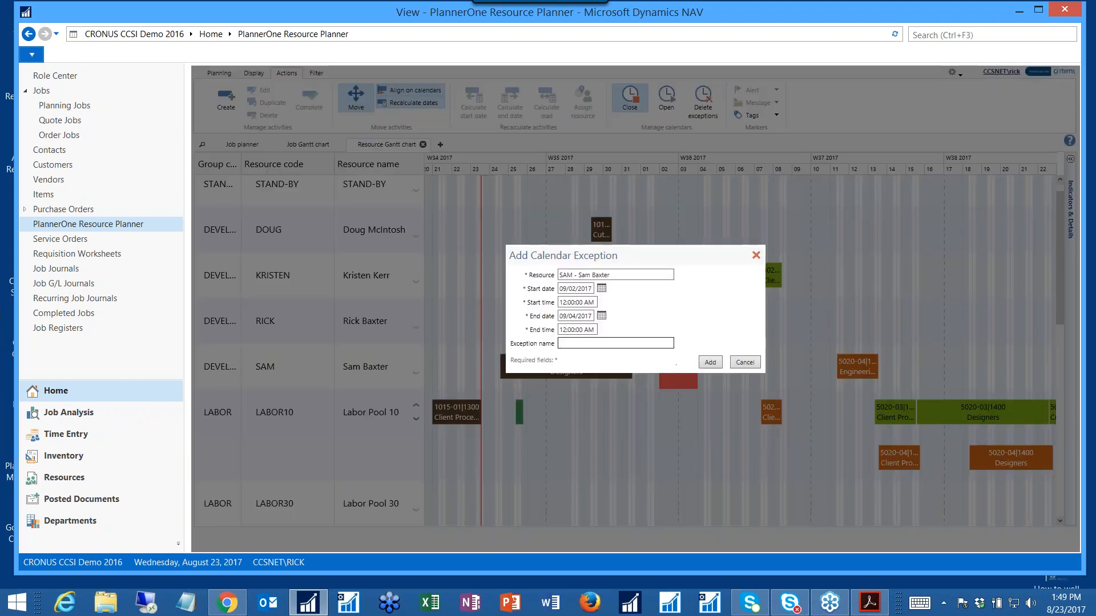
left_click(745, 363)
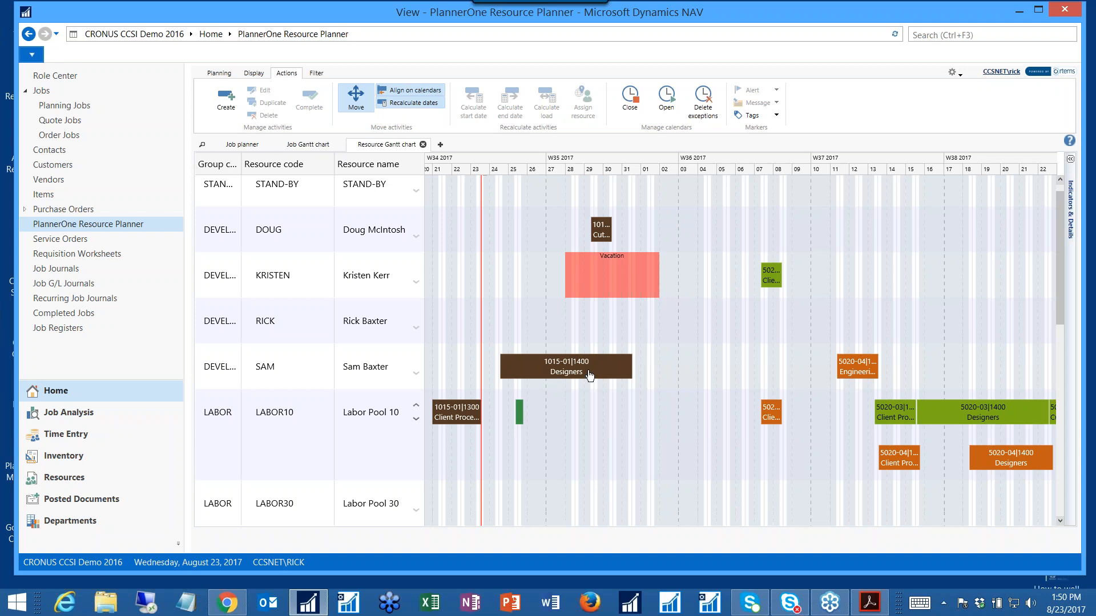
Examine the details of activity 1015-01|1400 Designers and close them without changes
mouse_move(603, 376)
left_click(532, 374)
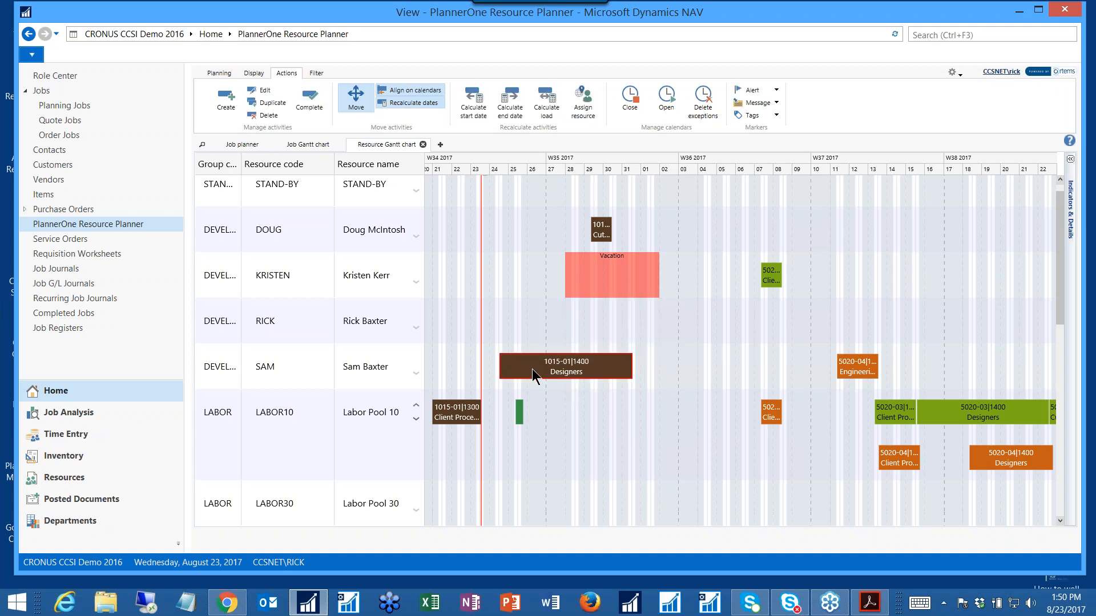
double_click(532, 373)
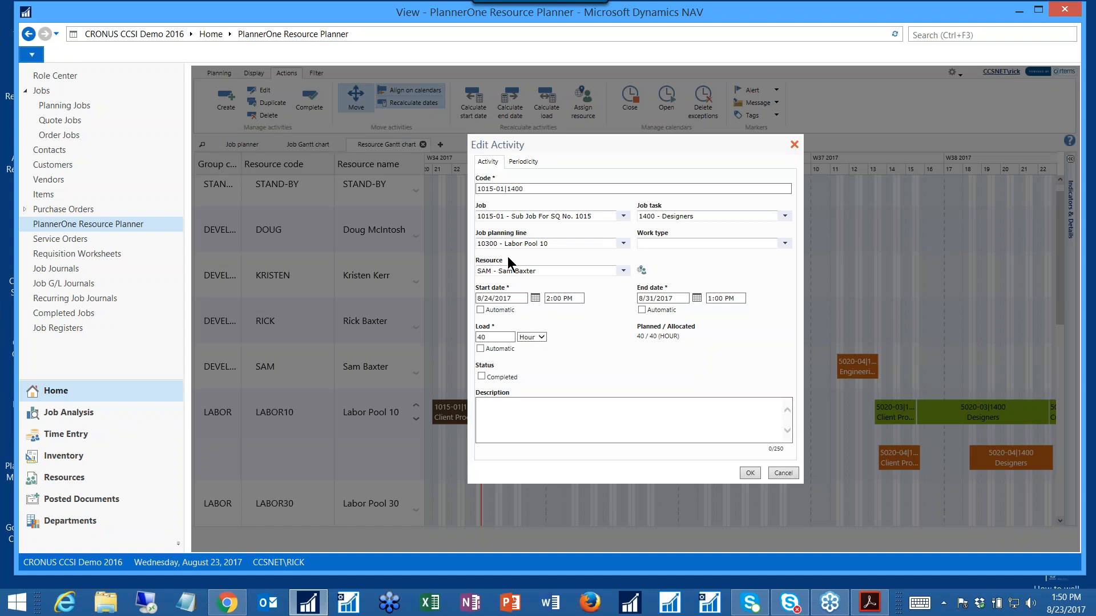
left_click(782, 473)
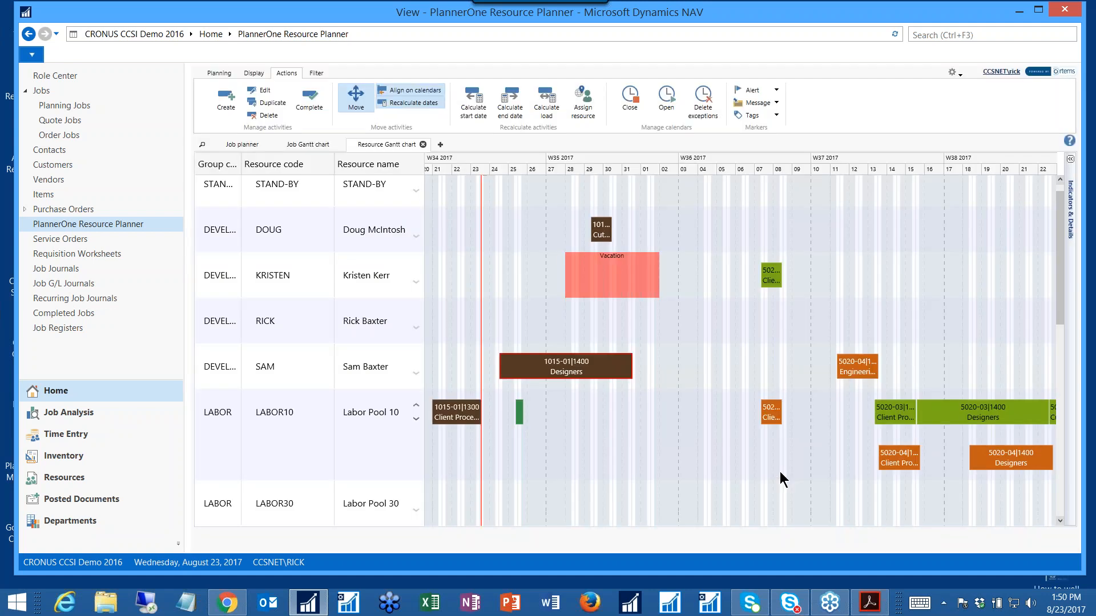
Reassign activity 1015-01|1400 Designers to the third developer resource, keeping its dates and its 40-hour load
double_click(608, 372)
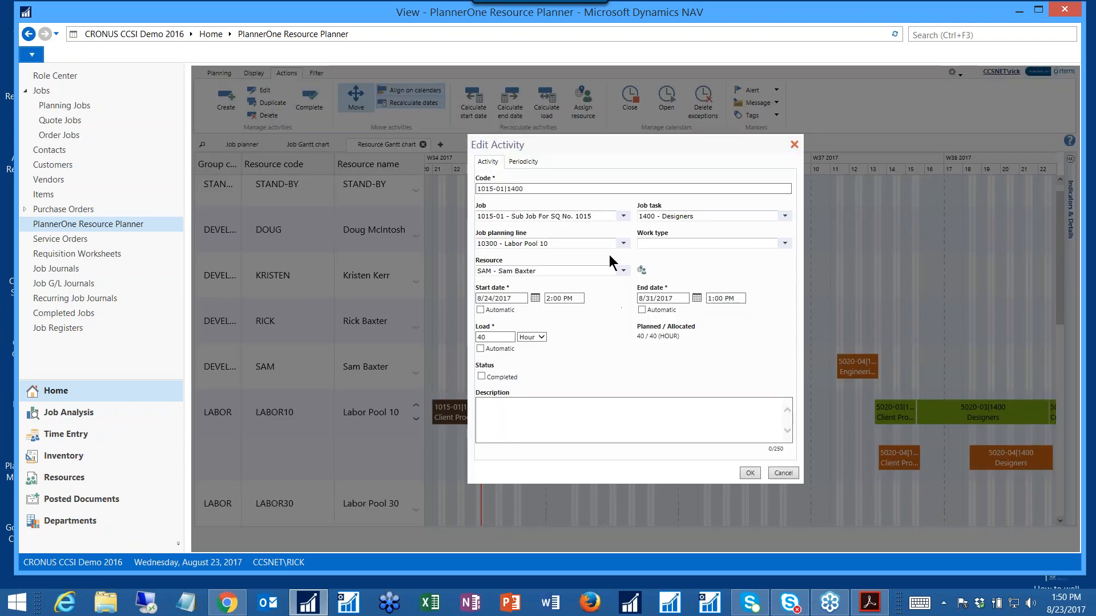
left_click(544, 270)
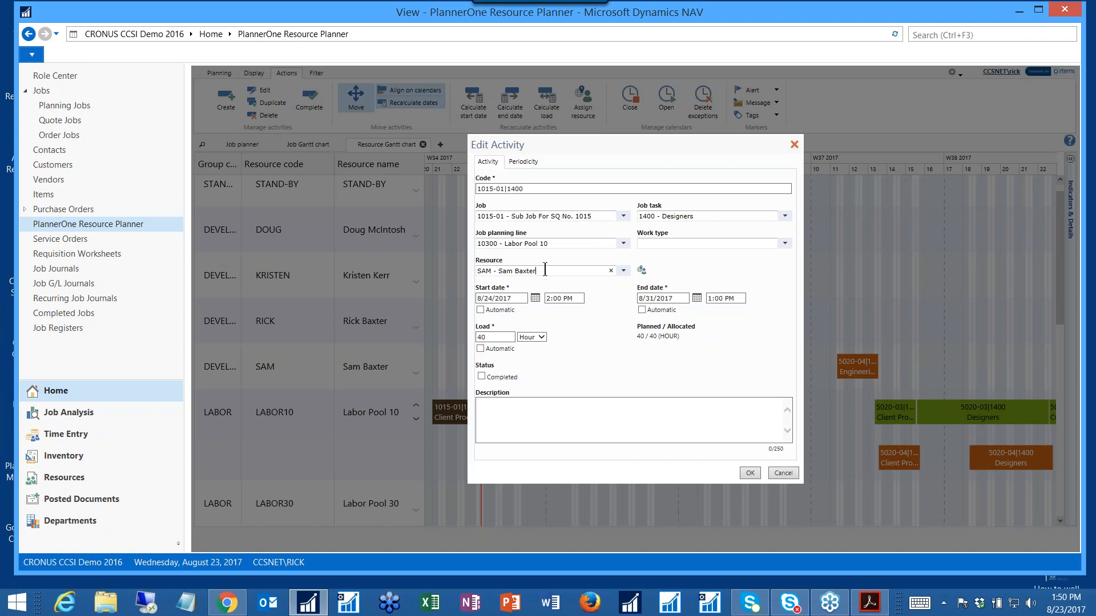
left_click(623, 271)
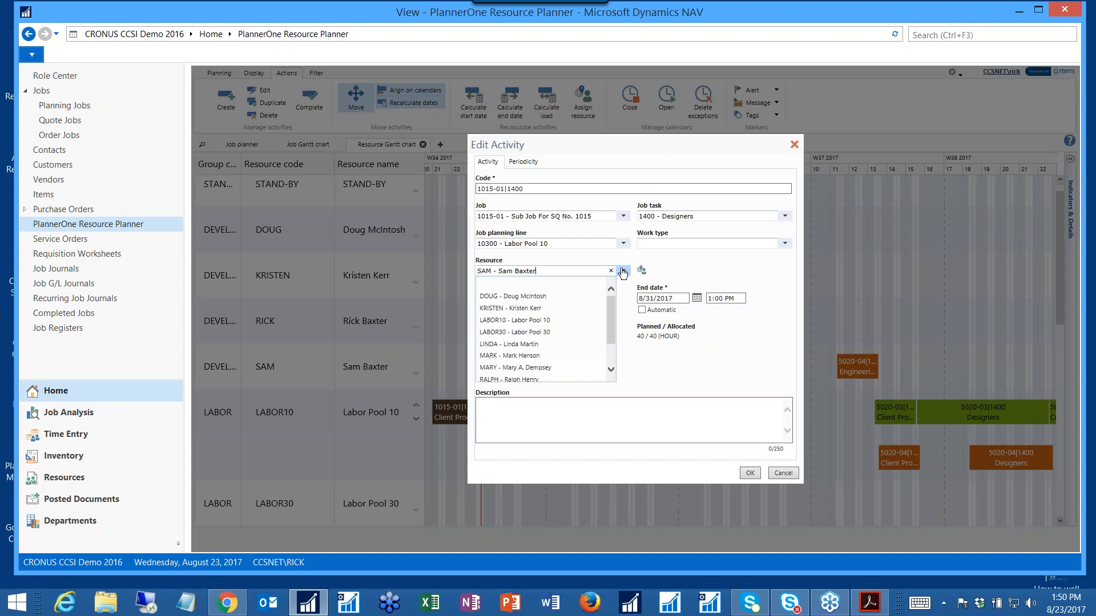
scroll(519, 368, "down", 3)
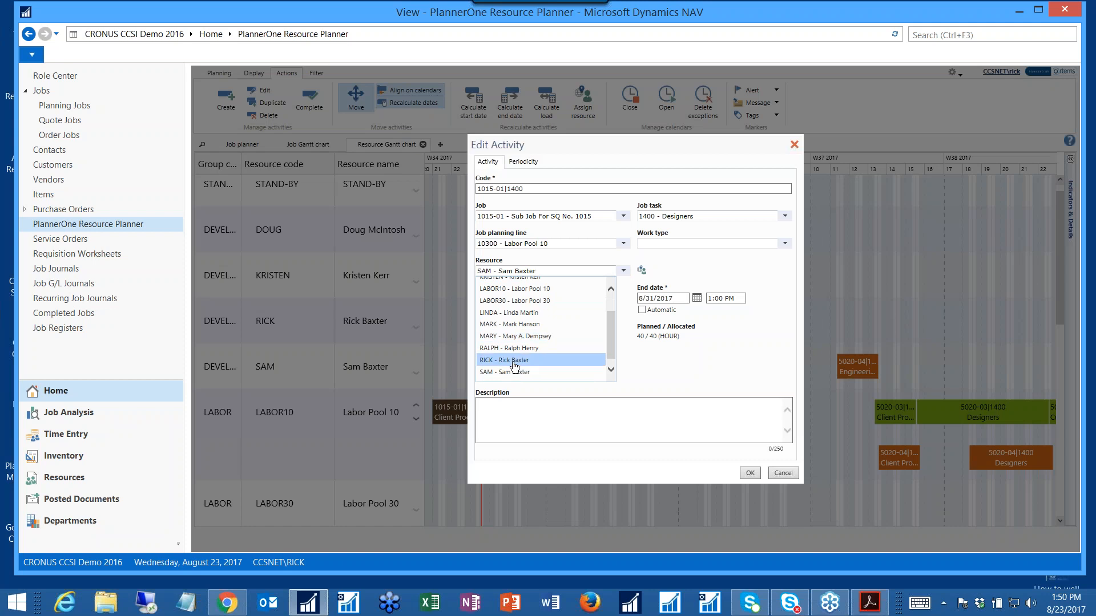
left_click(514, 360)
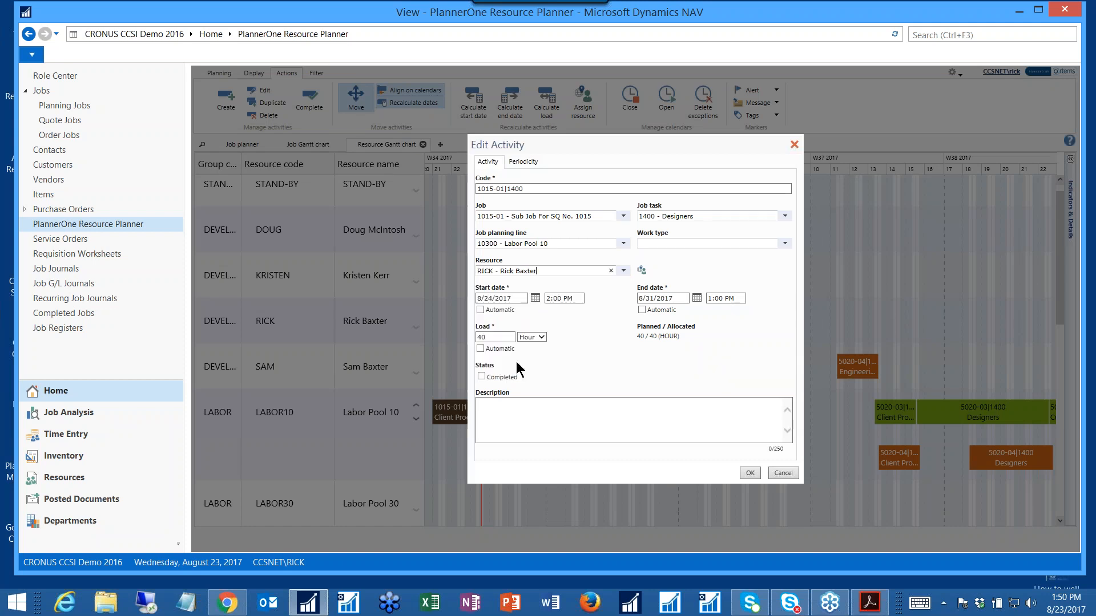
left_click(749, 474)
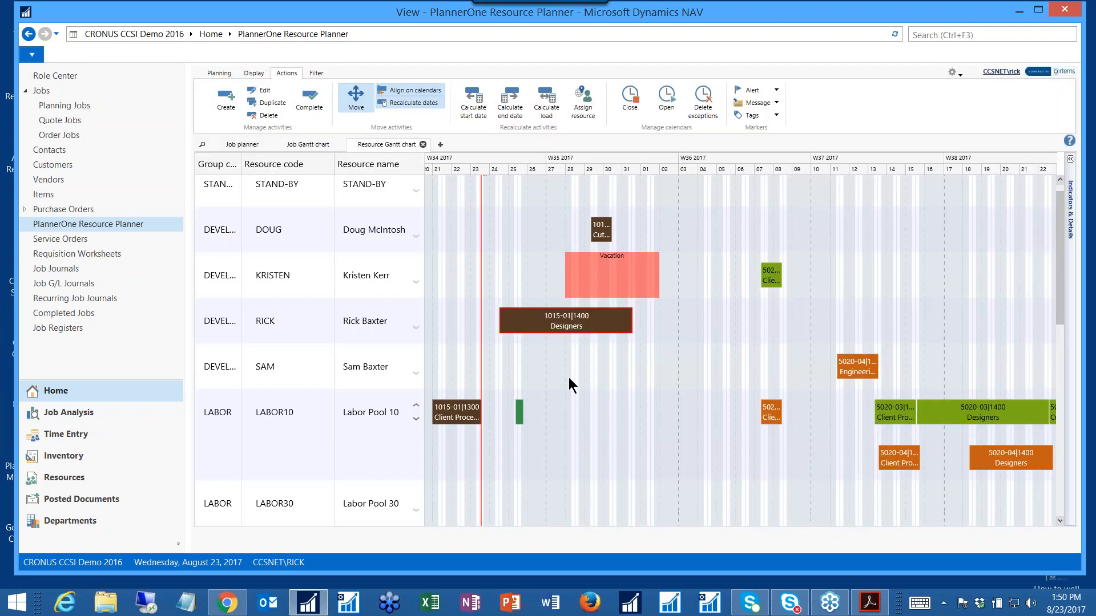
Move activity 1015-01|1400 Designers to the fourth developer resource, starting on about 08/28/2017
mouse_move(548, 330)
left_click(255, 75)
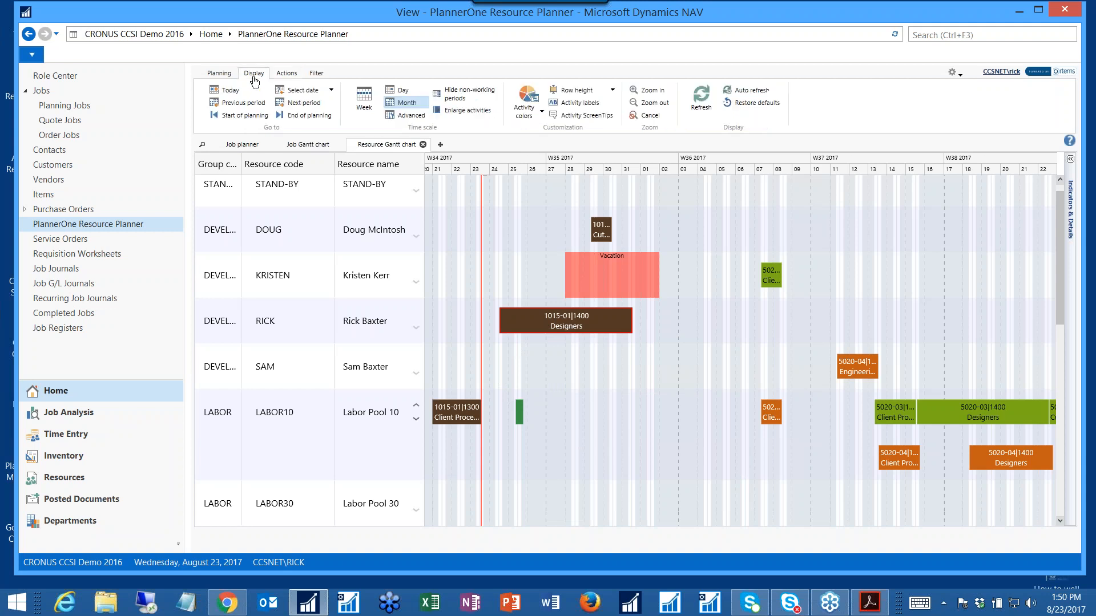
left_click(286, 74)
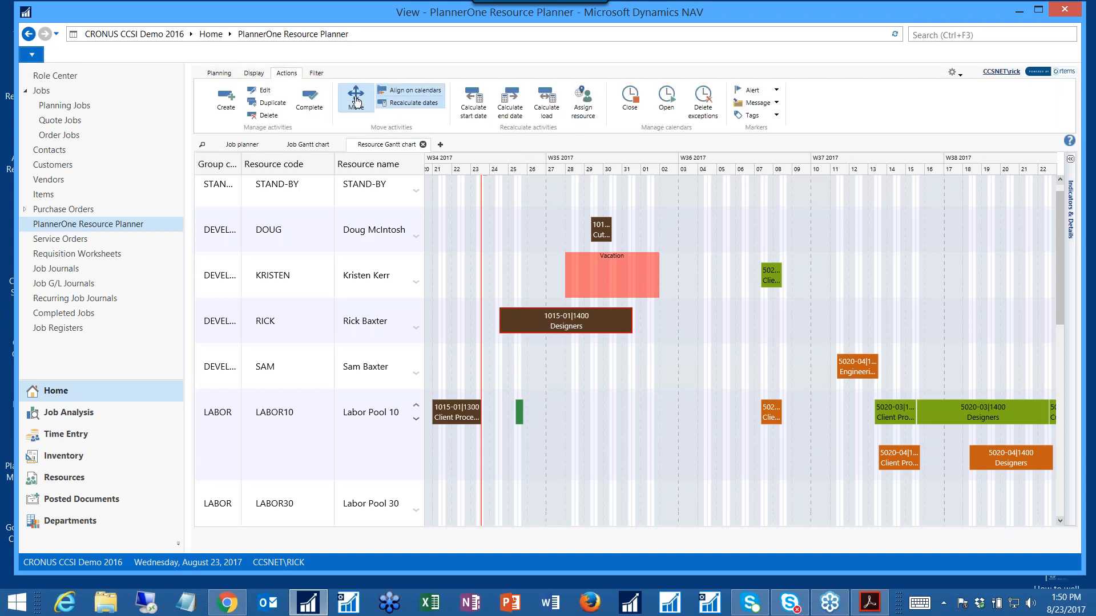
left_click_drag(539, 322, 605, 370)
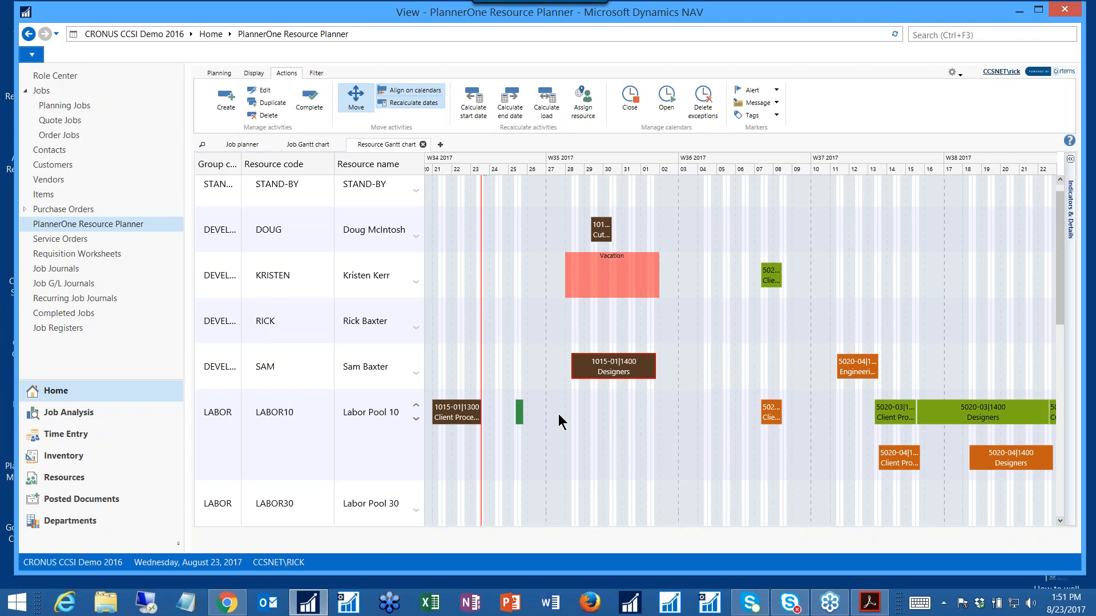
Highlight all activities of job 5020-03 on the Resource Gantt chart and focus the chart on them
mouse_move(594, 368)
left_click(895, 412)
left_click(317, 74)
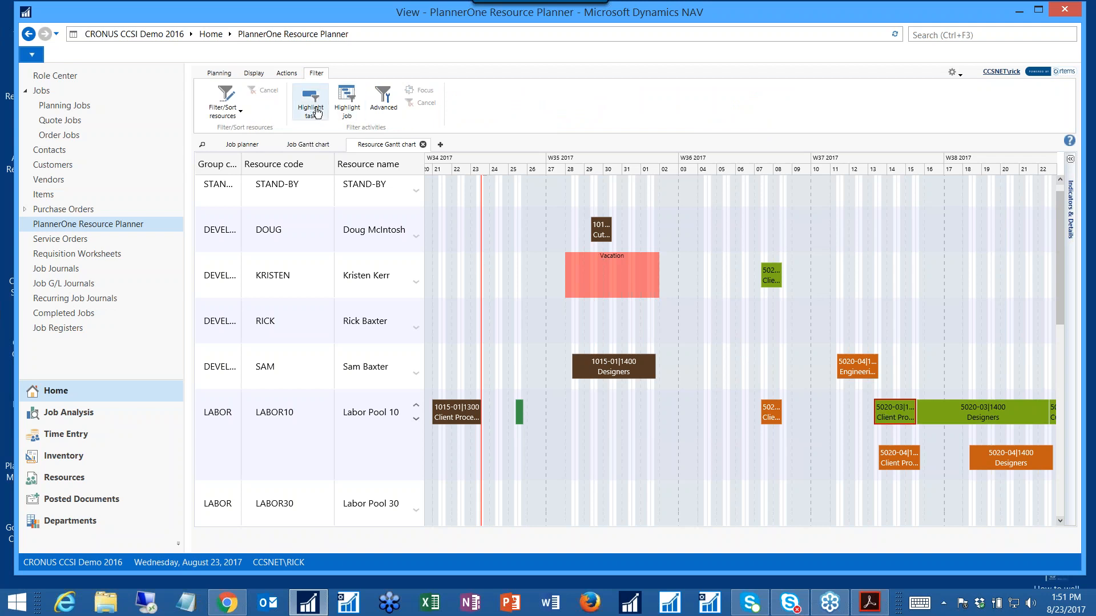
left_click(341, 102)
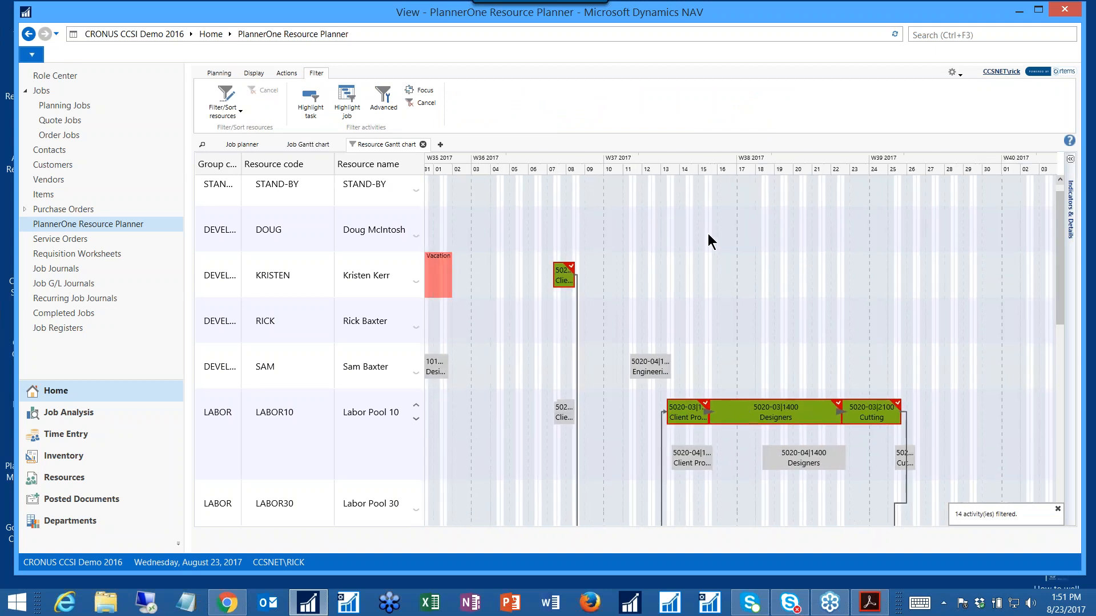
scroll(707, 319, "down", 3)
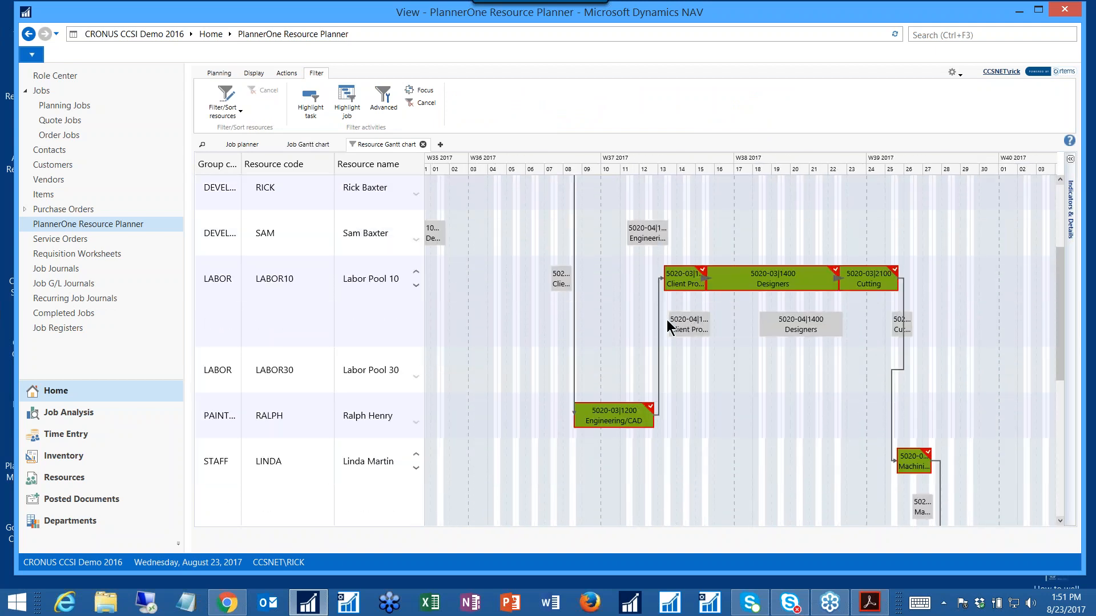
mouse_move(795, 276)
left_click(426, 93)
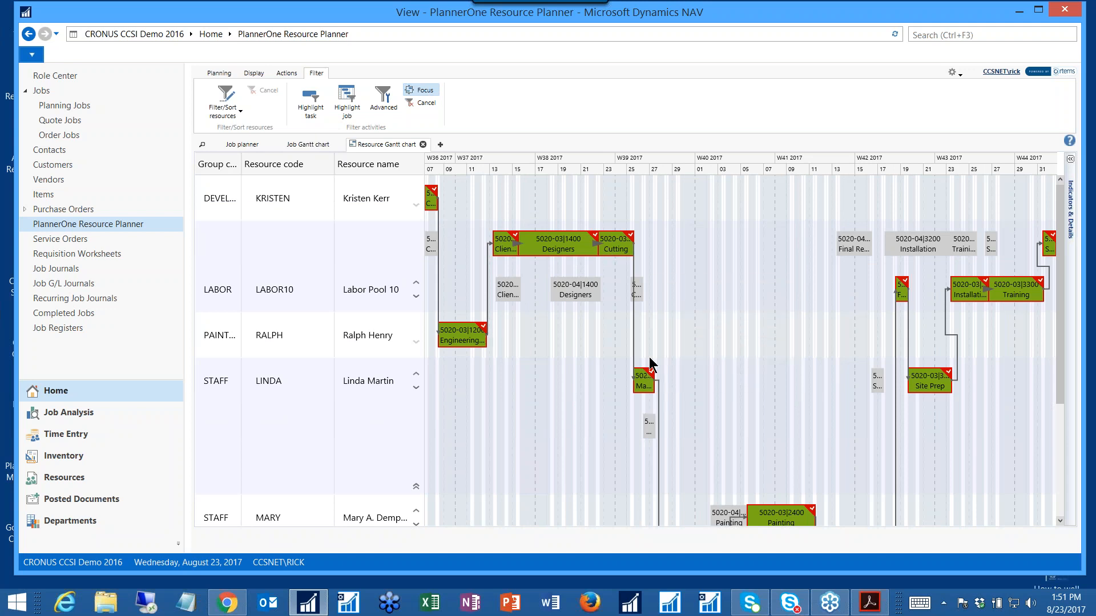
Follow the linked activities of job 5020-03 across the resources, from Cutting and Machining through Welding and Painting
mouse_move(617, 255)
mouse_move(645, 383)
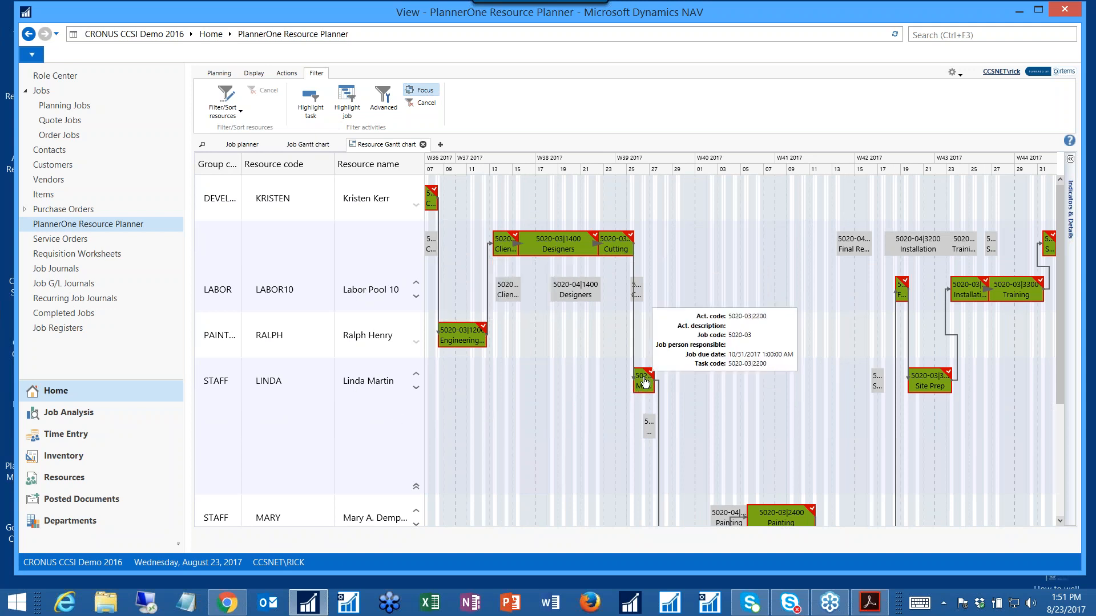
scroll(725, 380, "down", 2)
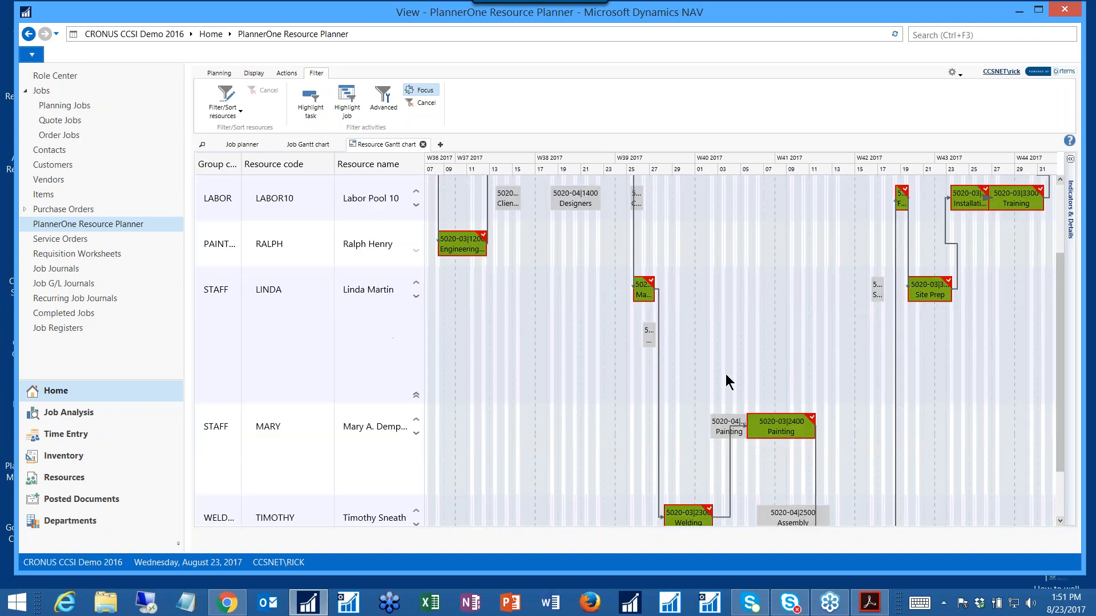
scroll(742, 411, "down", 1)
mouse_move(688, 479)
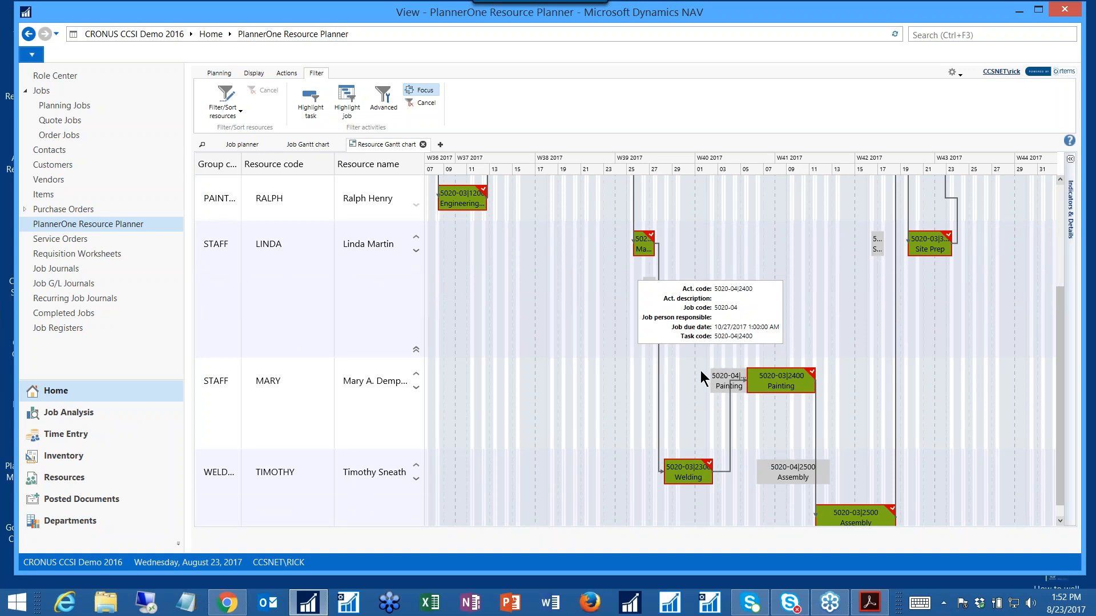
scroll(703, 379, "up", 1)
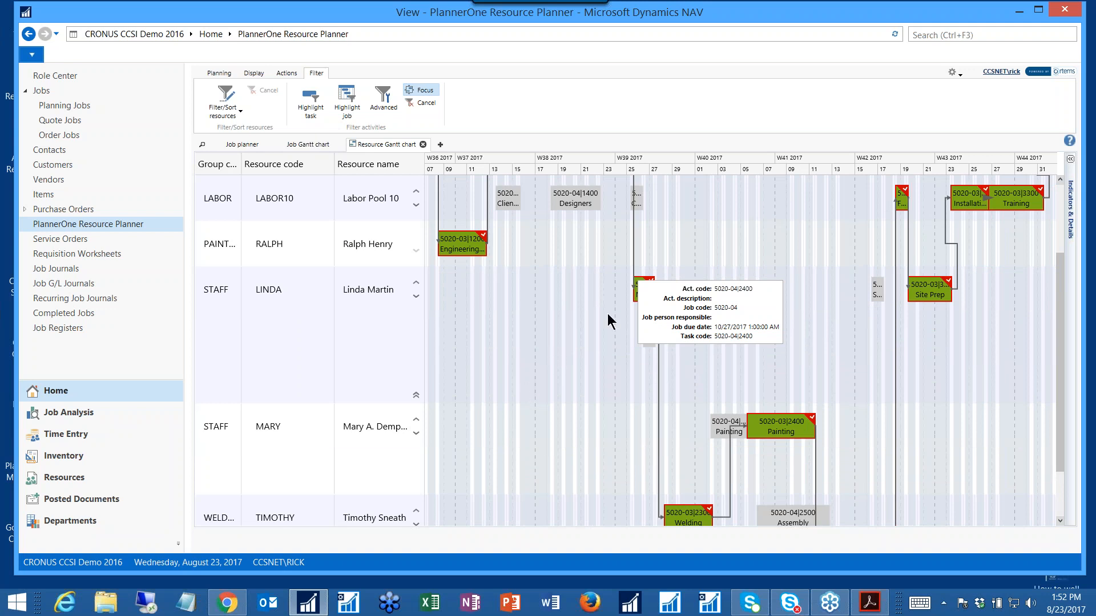
Bring up the resource assignment for activity 5020-03|2200 Machining and clear its service zone filter
left_click(534, 350)
left_click(645, 291)
double_click(645, 293)
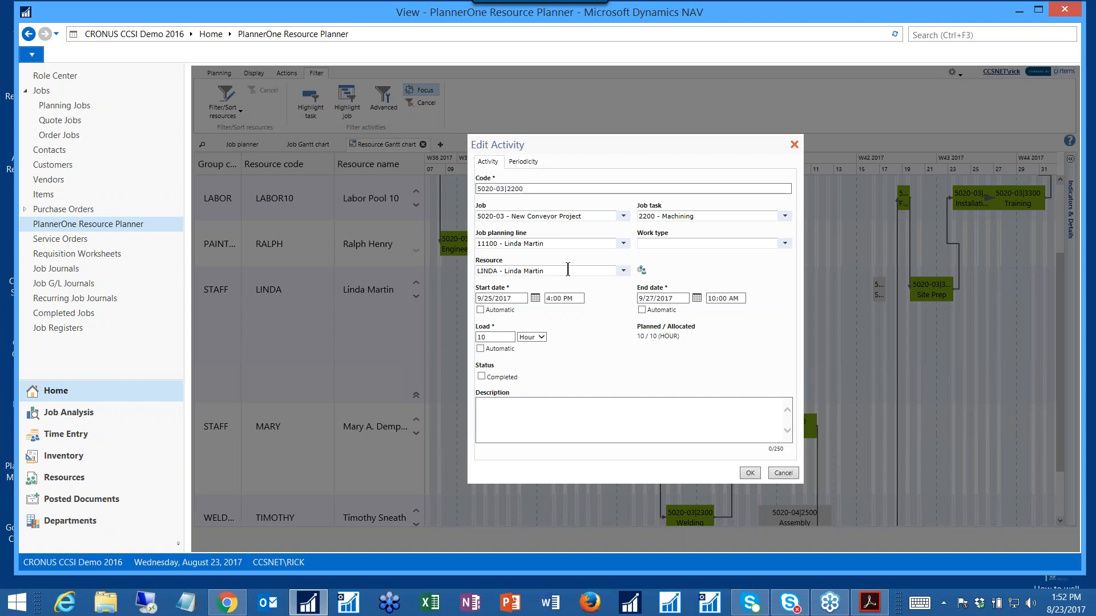
left_click(623, 271)
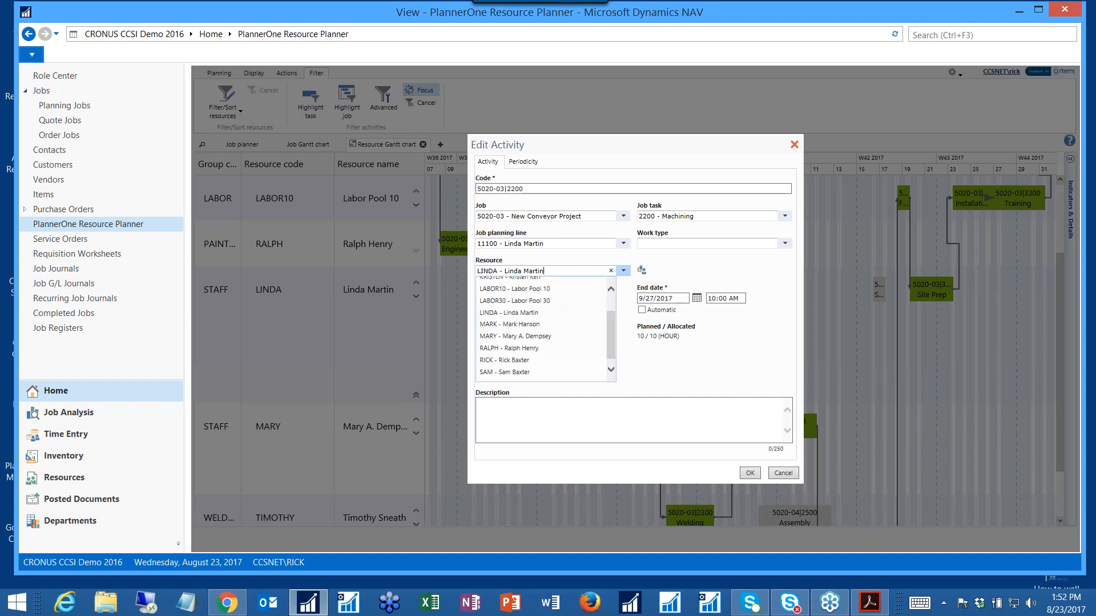
left_click(627, 292)
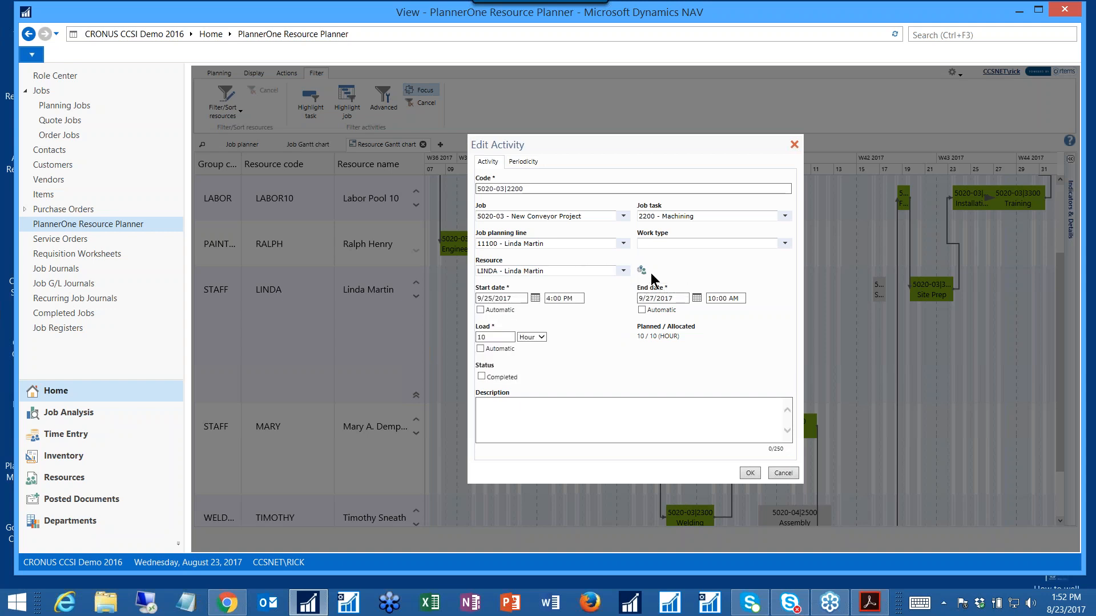
left_click(642, 272)
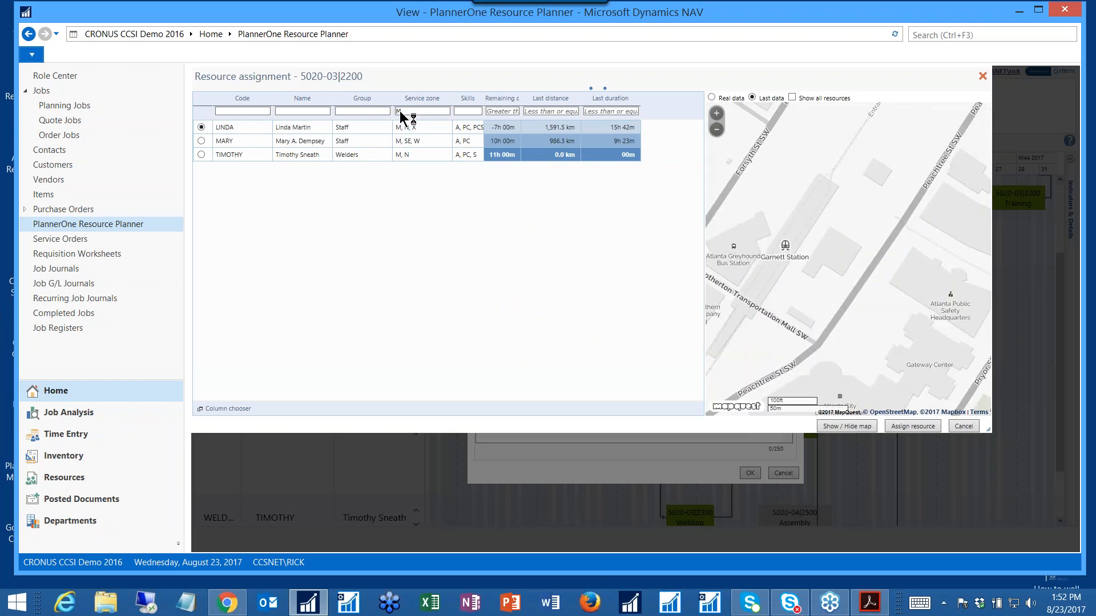
key("BackSpace")
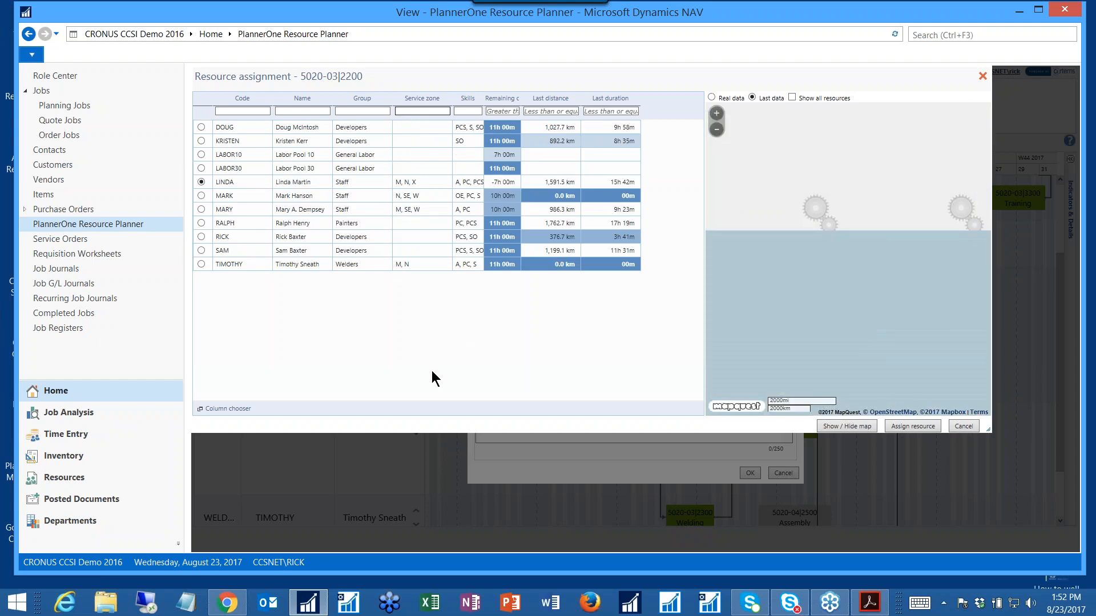
Compare candidate resources and their routes on the map, then assign the Painters group resource to activity 5020-03|2200 and save it
left_click(240, 193)
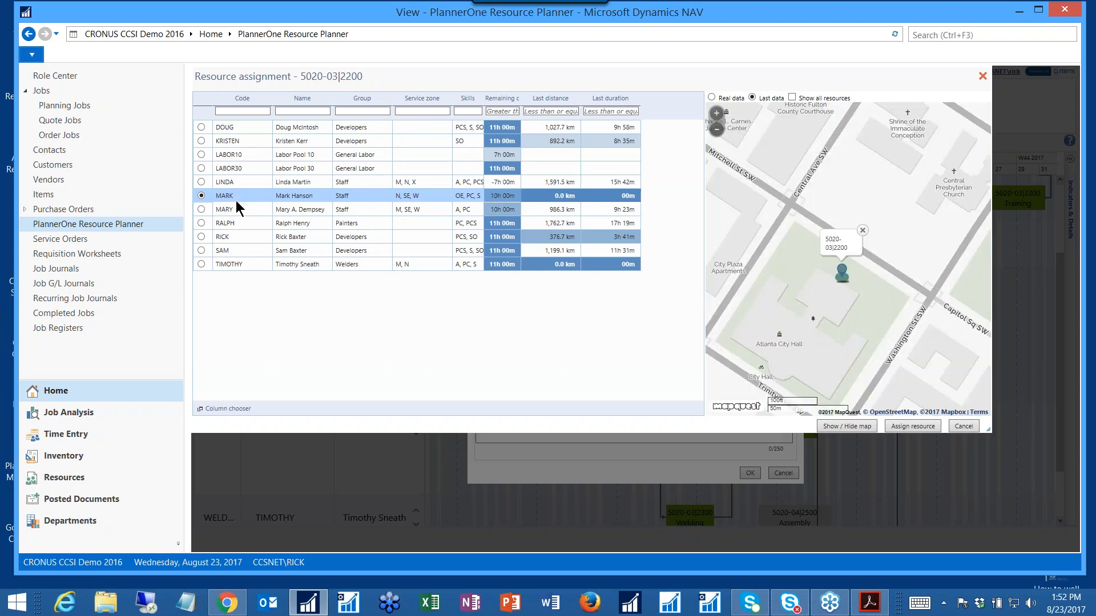
left_click(235, 208)
left_click(234, 219)
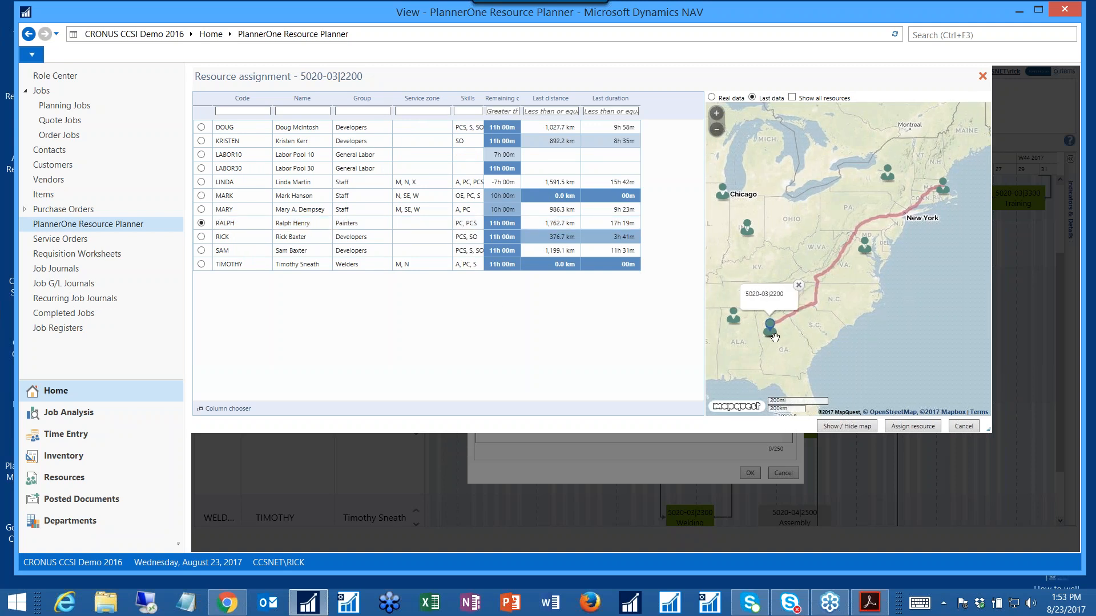
mouse_move(944, 191)
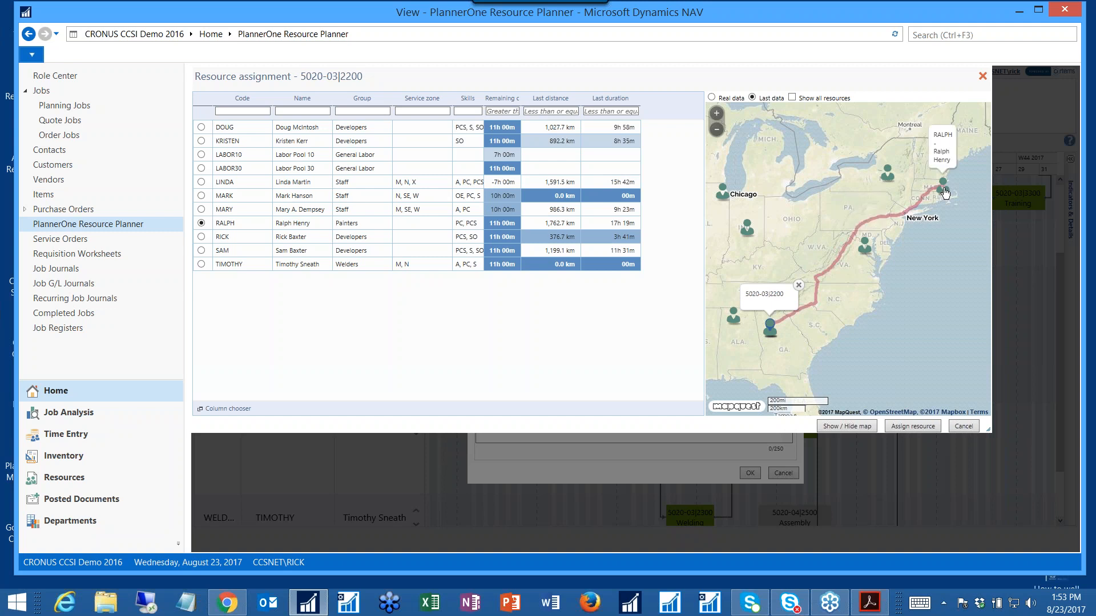
mouse_move(775, 338)
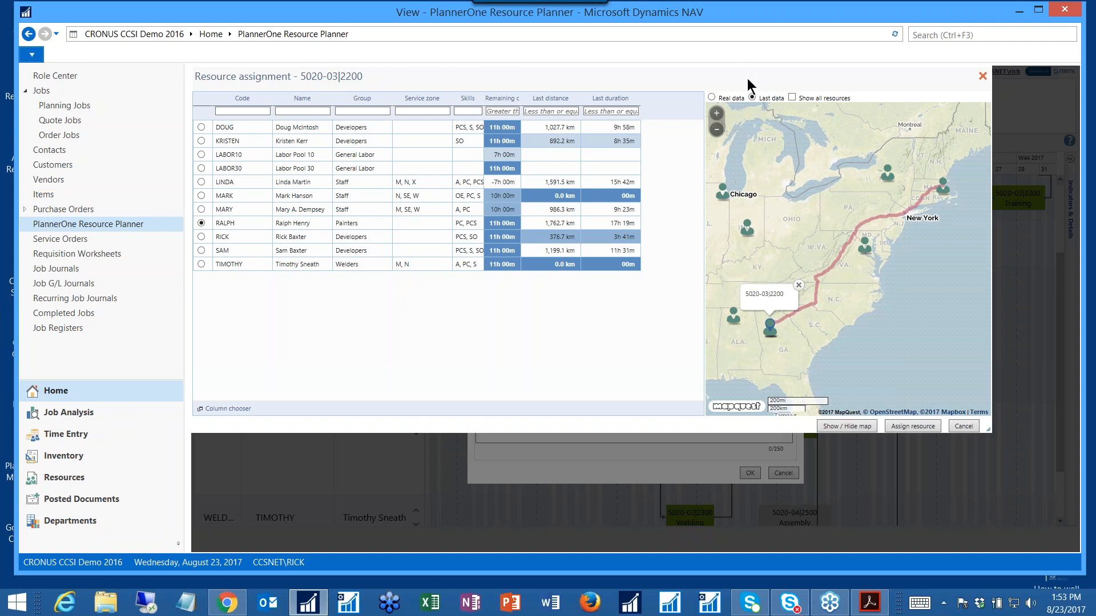
left_click_drag(748, 79, 807, 152)
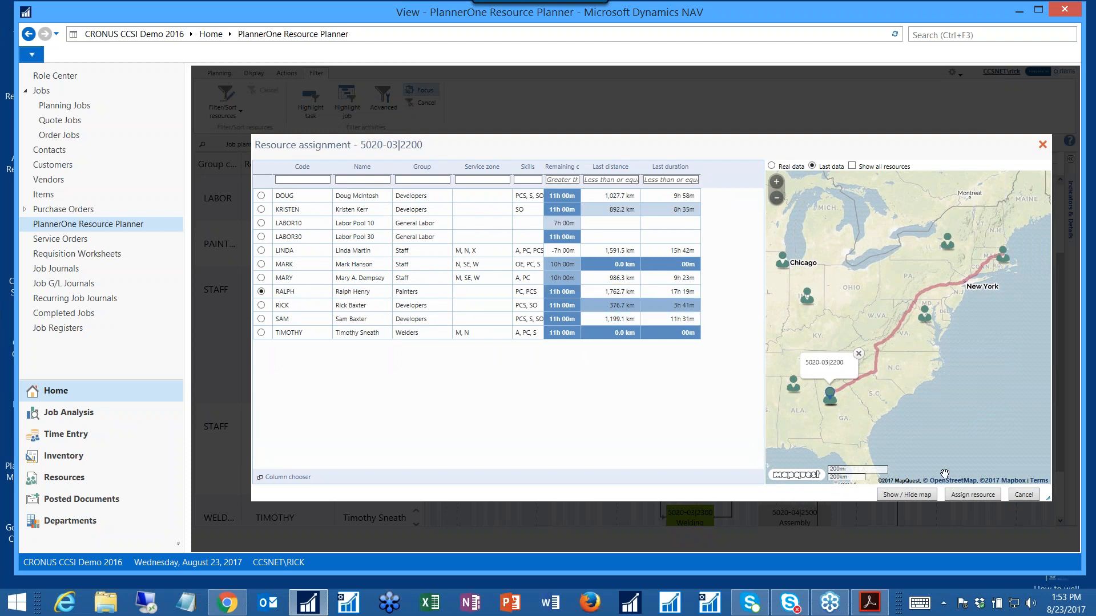
left_click(970, 495)
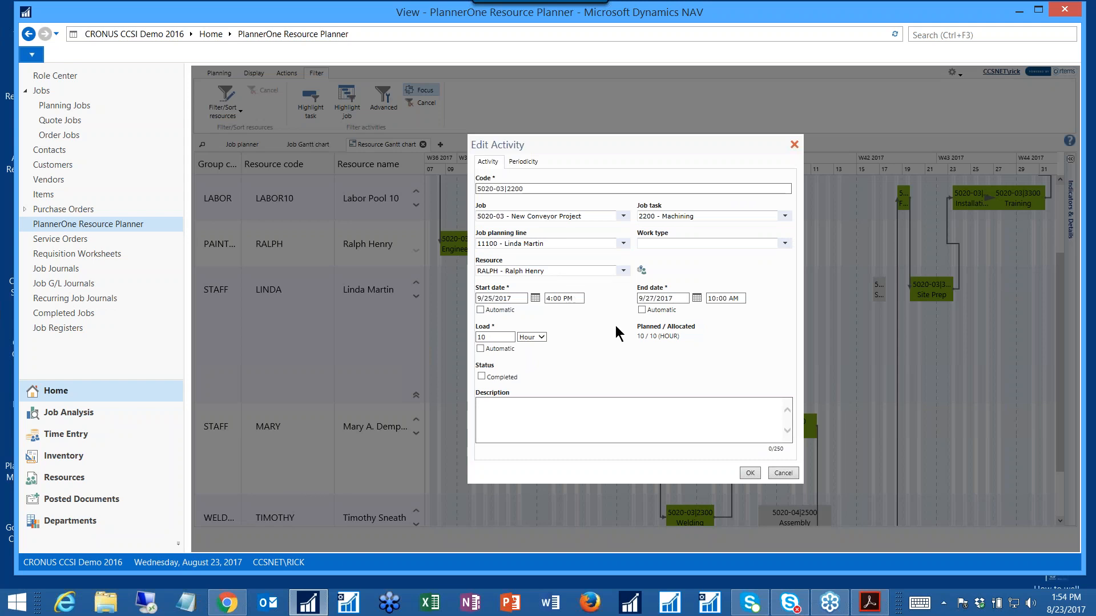
left_click(750, 473)
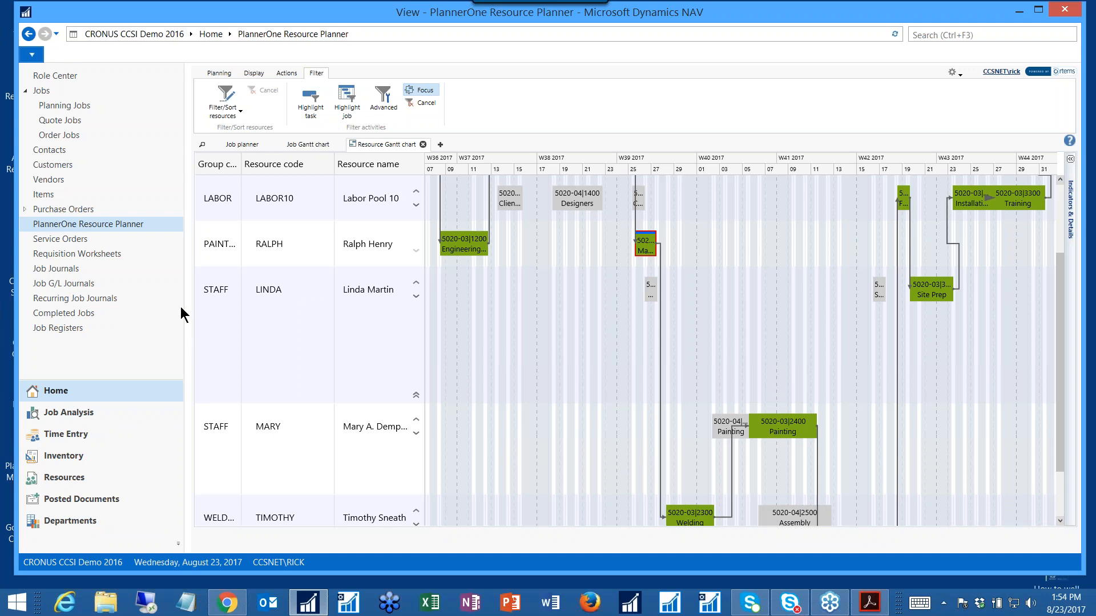
Open the job card of order job 5020-04 and examine its duration fields and embedded PlannerOne Resource Planner chart
left_click(66, 134)
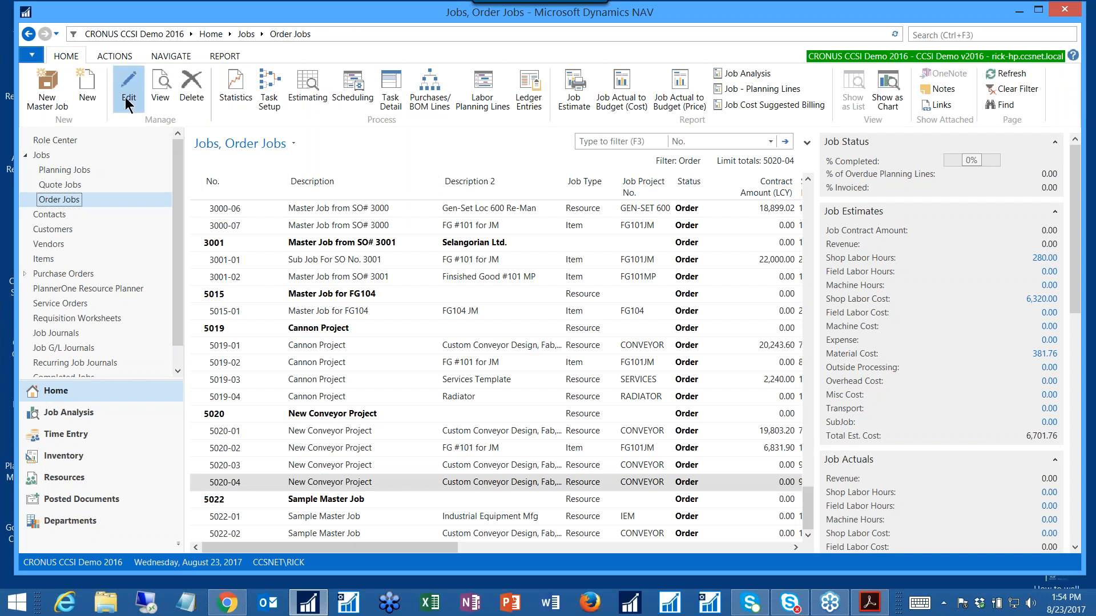
double_click(235, 486)
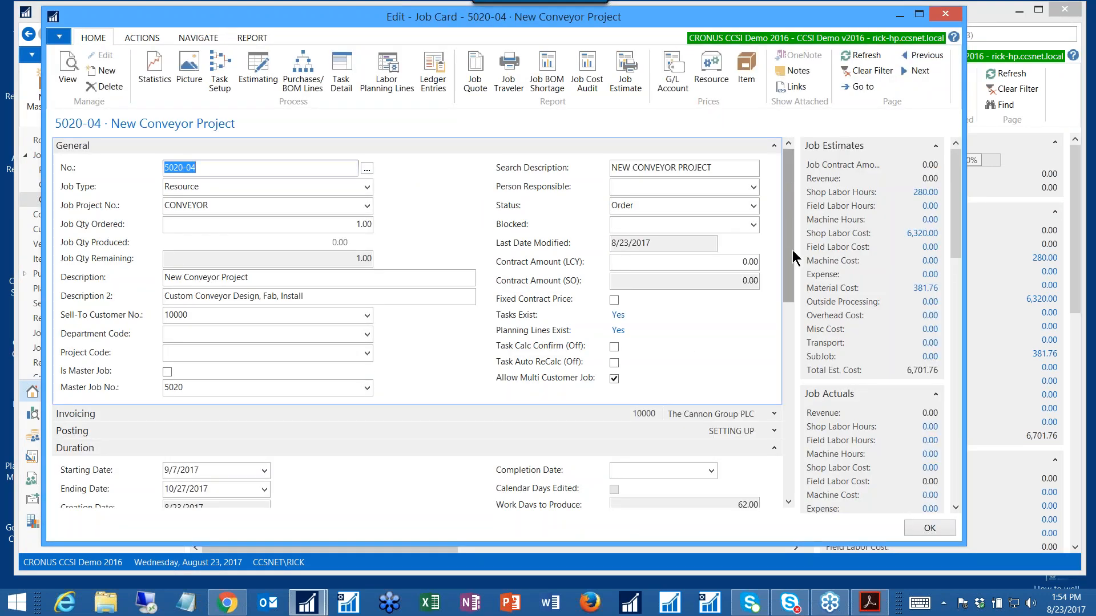
scroll(792, 250, "down", 3)
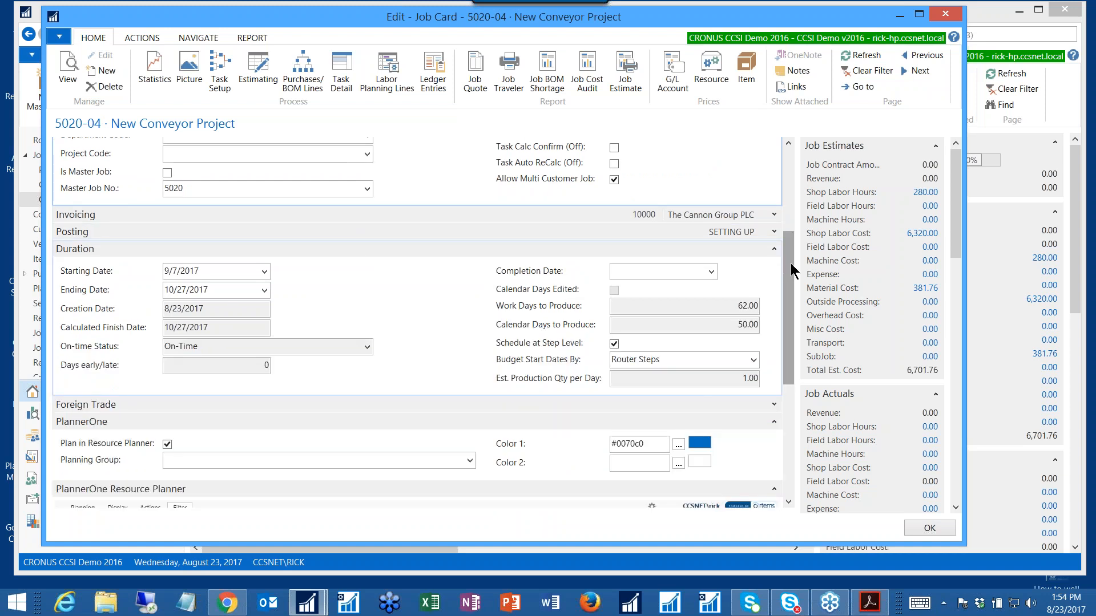
scroll(790, 263, "down", 2)
scroll(787, 355, "down", 3)
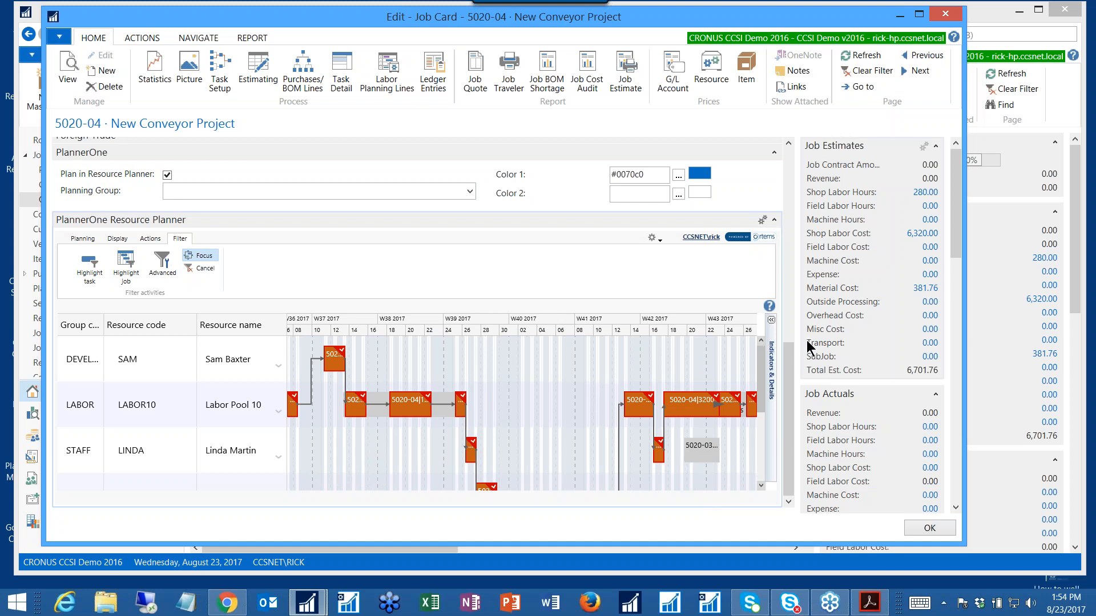
scroll(788, 370, "up", 1)
left_click_drag(804, 247, 802, 182)
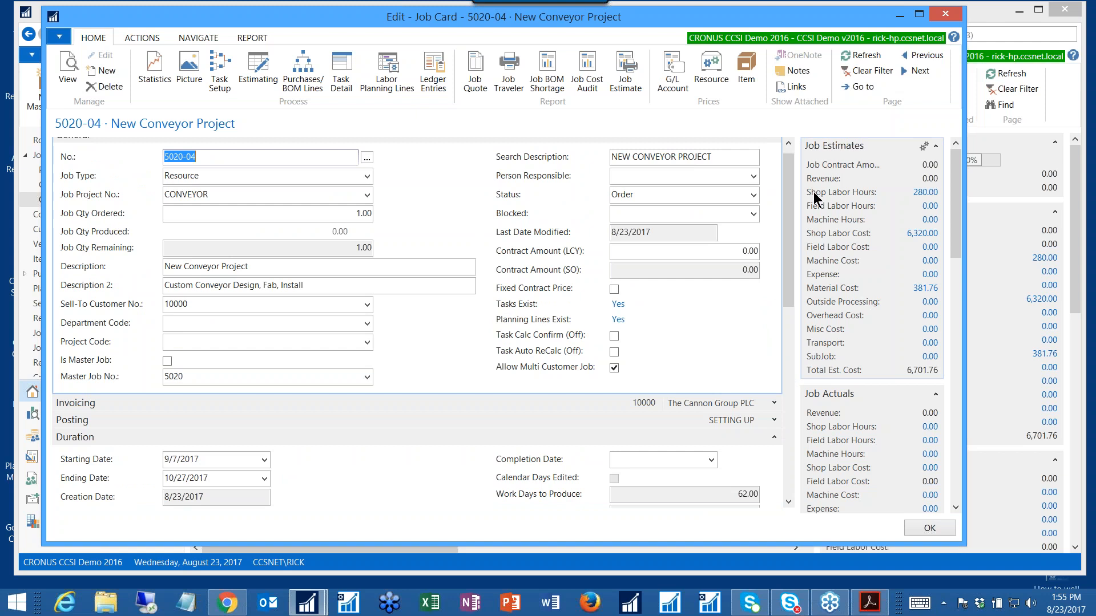
left_click_drag(790, 189, 792, 384)
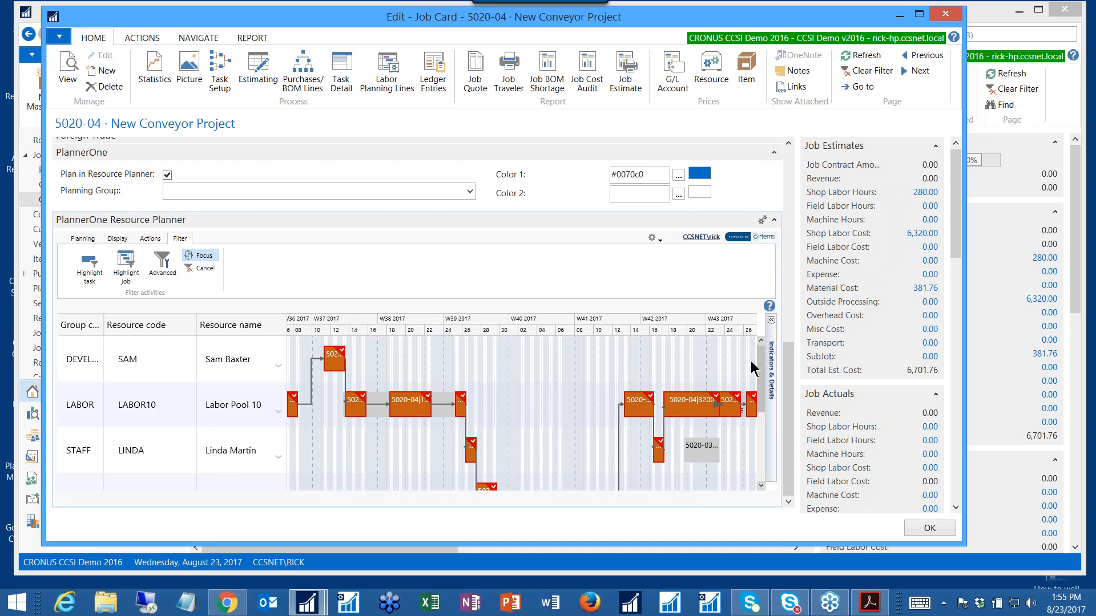
Close the job card of 5020-04 and review the planner feature list on page 12 of the study guide in Adobe Acrobat Reader
mouse_move(763, 380)
left_mouse_down()
mouse_move(759, 427)
mouse_move(759, 364)
left_mouse_up()
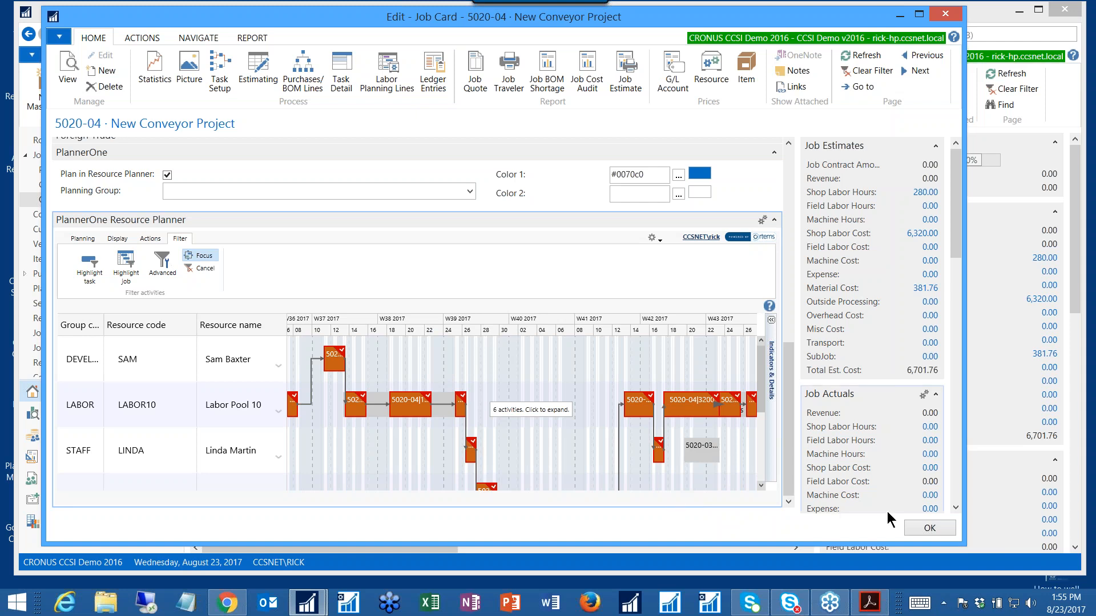
left_click(916, 525)
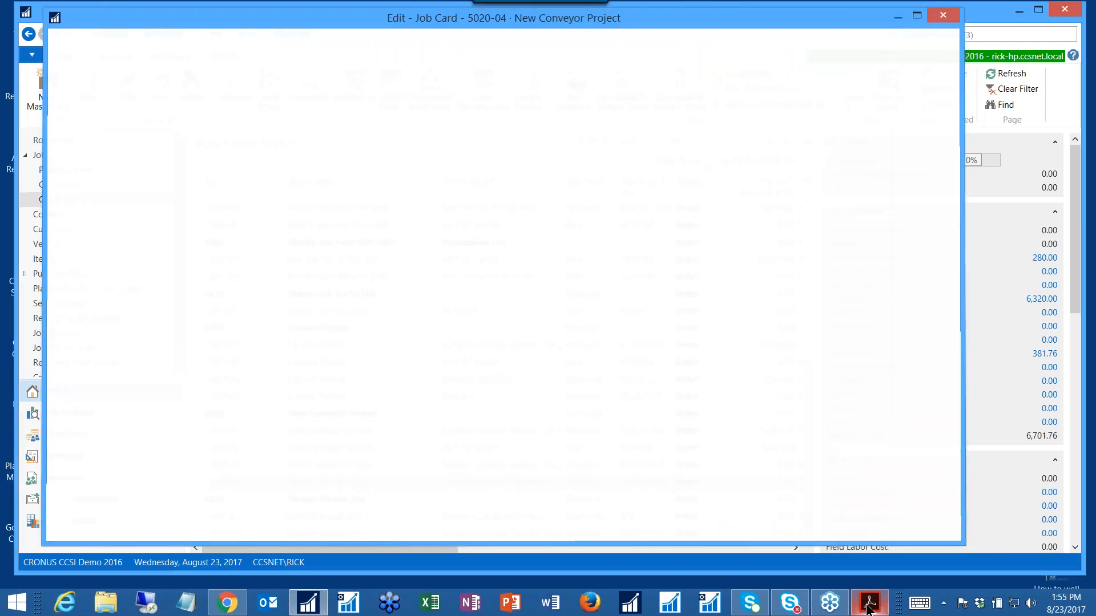
left_click(843, 577)
scroll(571, 484, "down", 3)
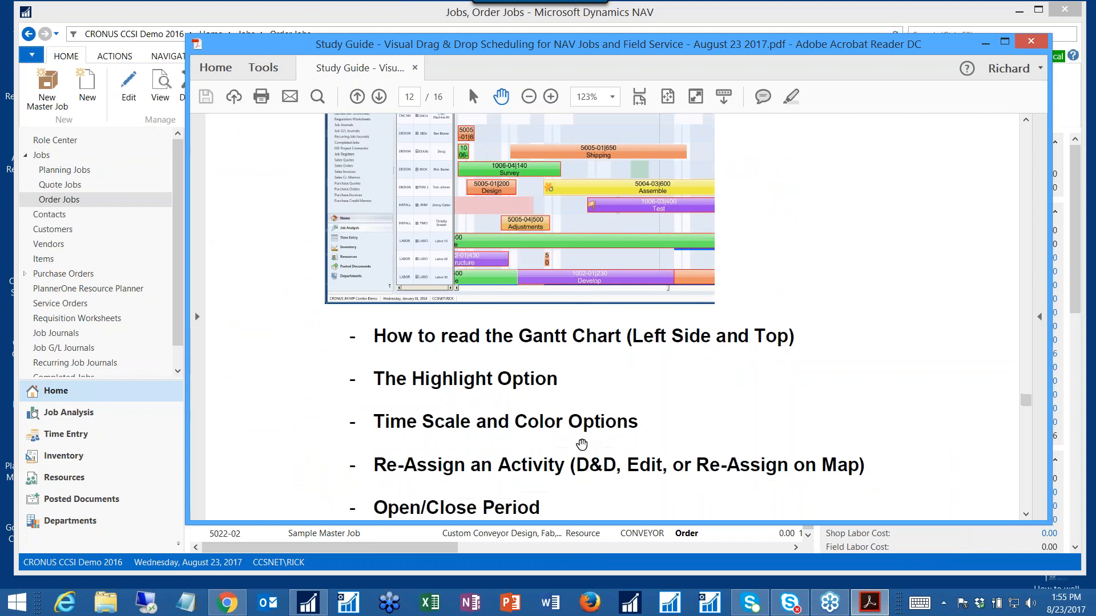
scroll(570, 484, "down", 5)
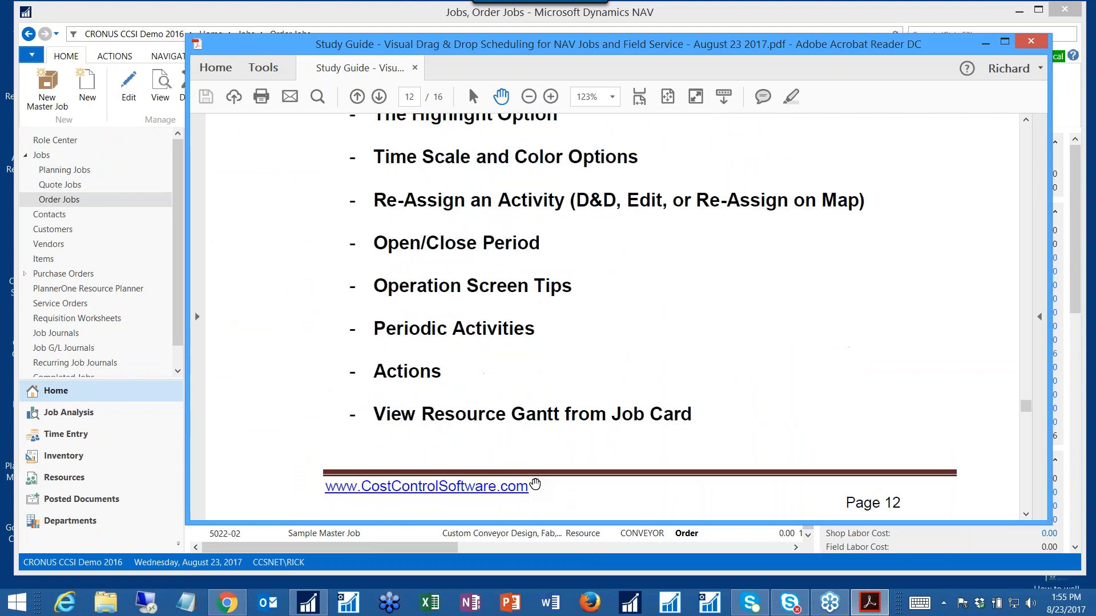
Read the Additional Views section on page 13, covering the Jobs and Service Orders view and the Resource Load view
scroll(540, 489, "down", 6)
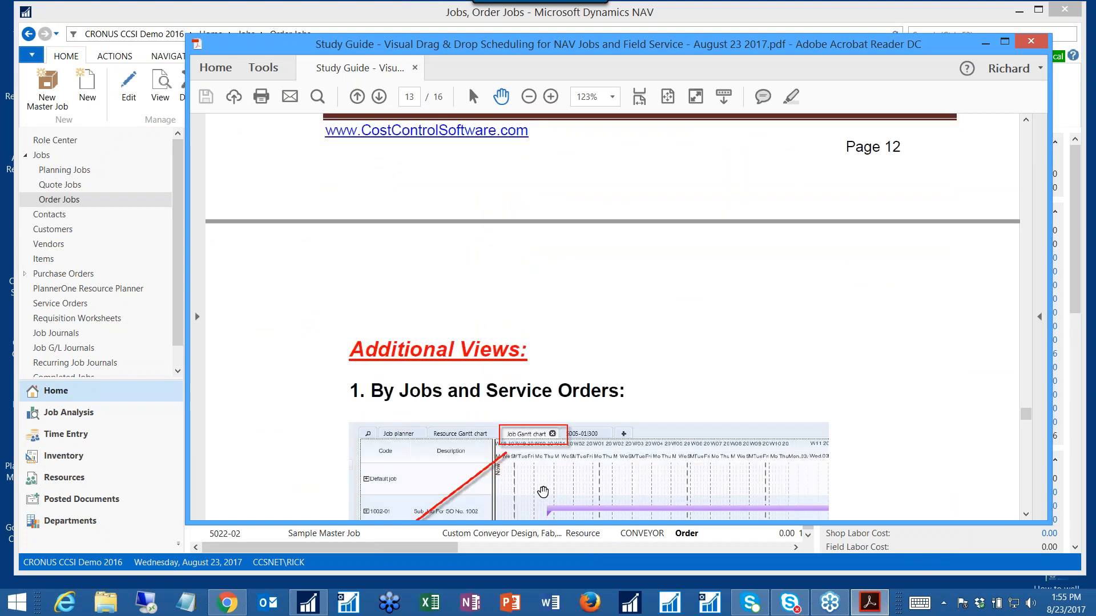
scroll(531, 478, "down", 3)
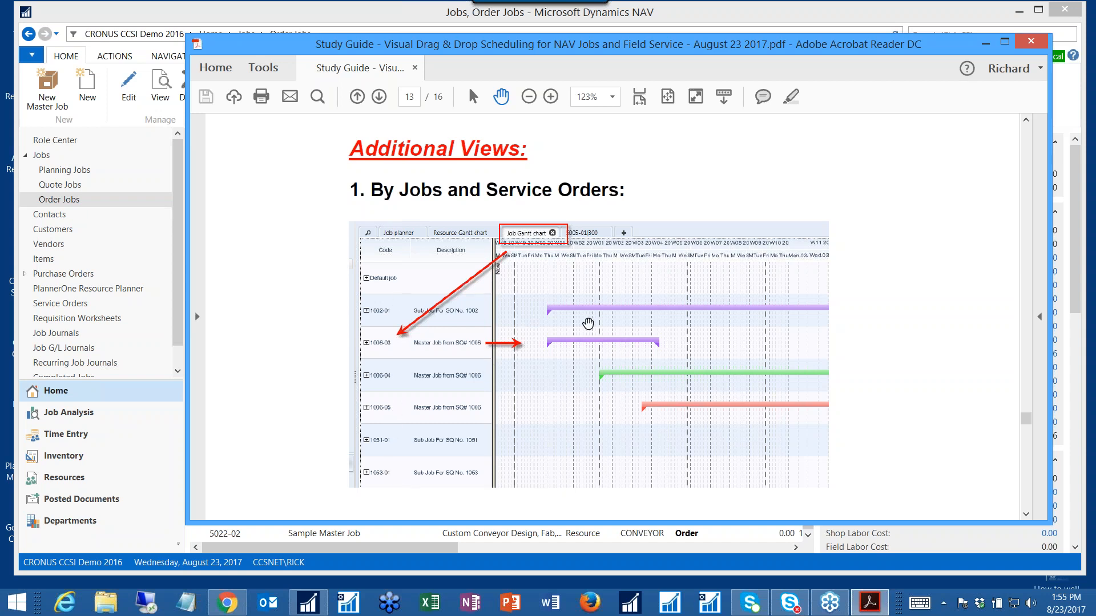
scroll(572, 371, "down", 1)
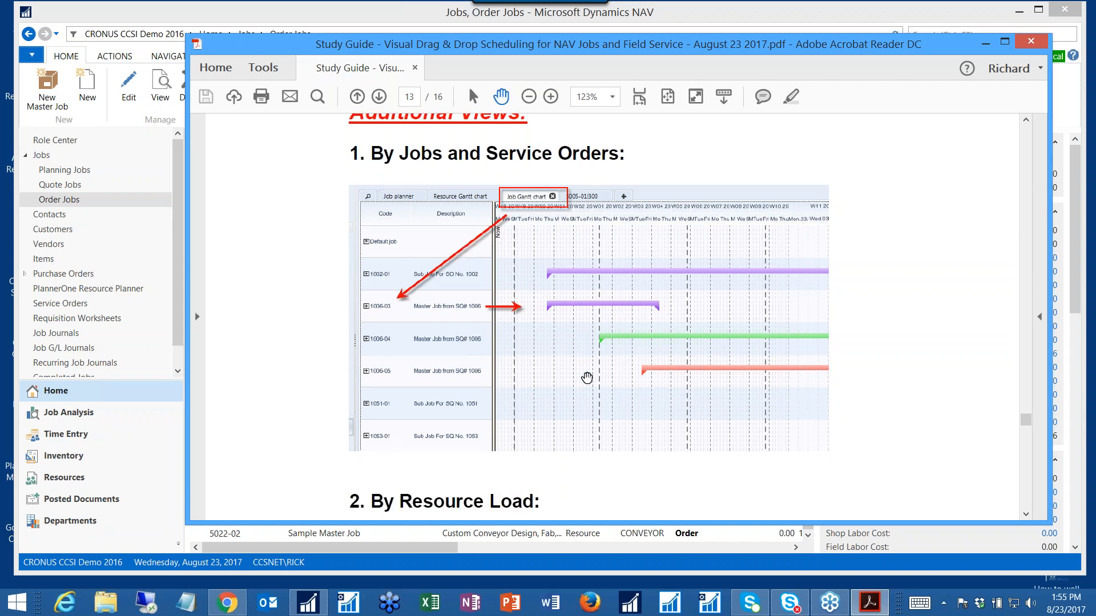
scroll(617, 382, "down", 1)
scroll(617, 382, "down", 5)
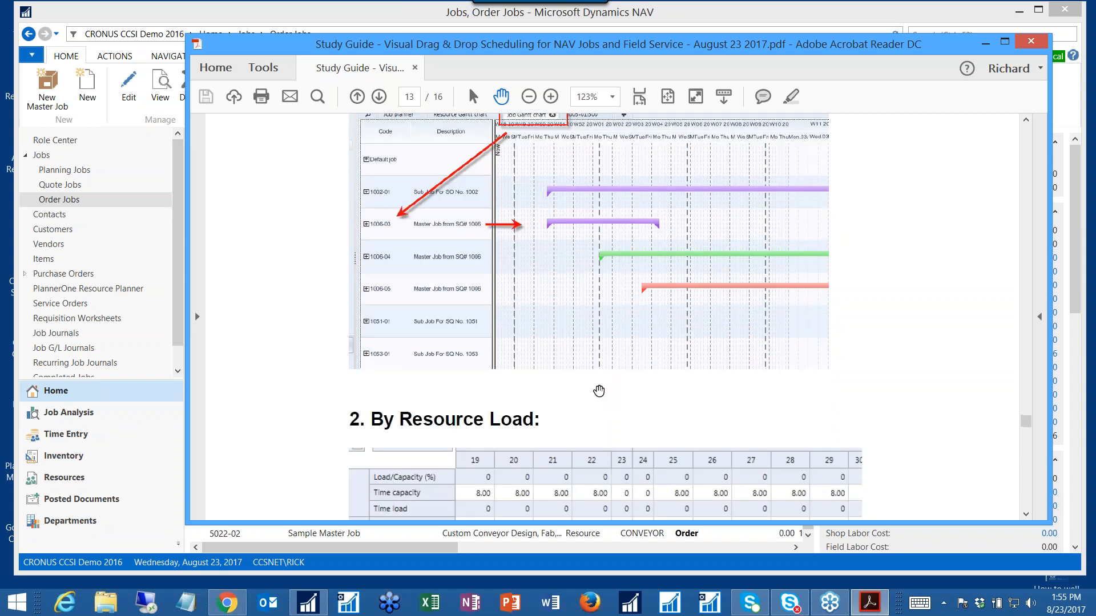
scroll(458, 326, "down", 4)
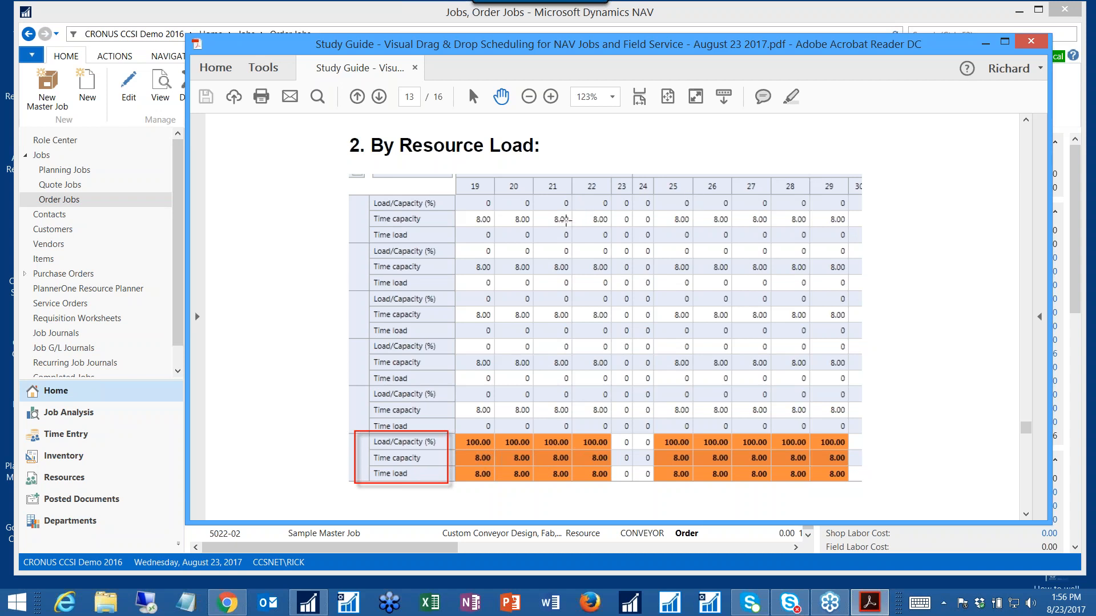
scroll(604, 350, "down", 3)
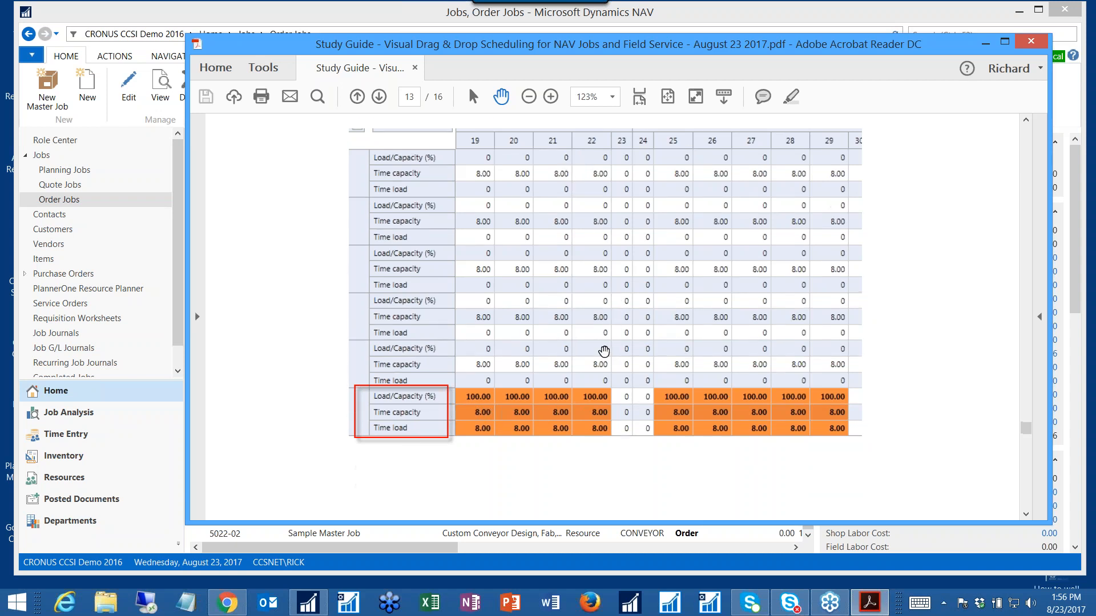
Examine the study guide's Resource Sequence, Calendar View and Task Assignment examples on pages 14 and 15
scroll(603, 350, "down", 8)
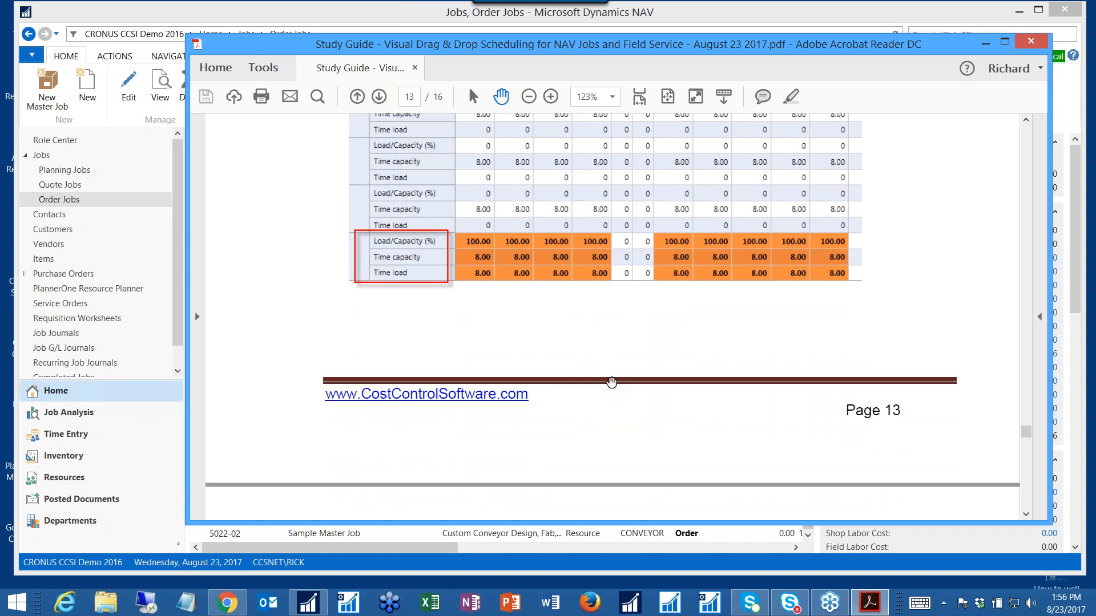
scroll(604, 386, "down", 10)
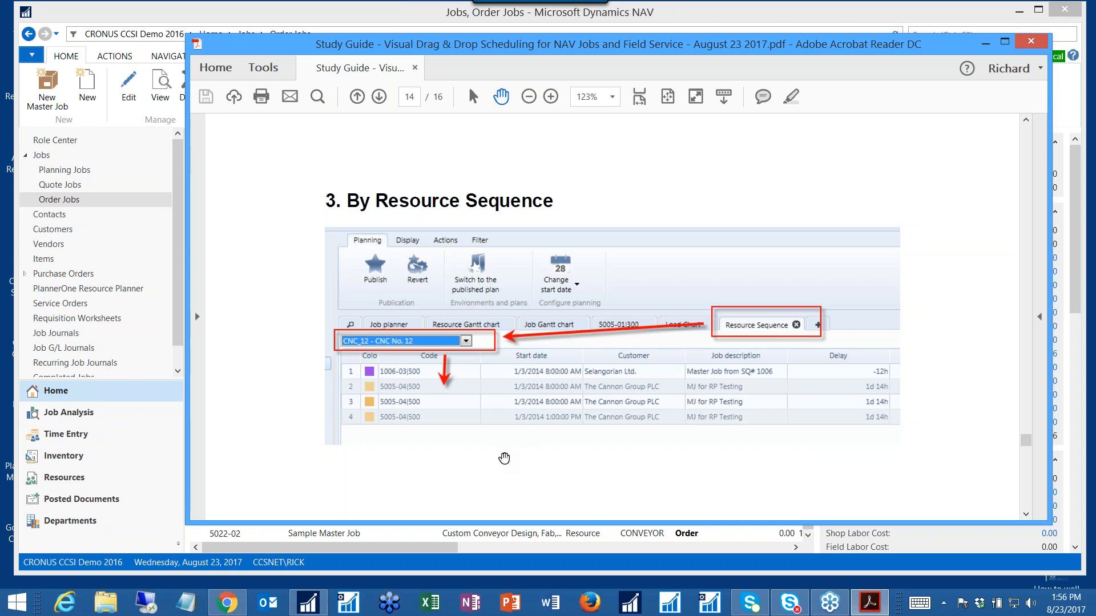
scroll(504, 445, "down", 3)
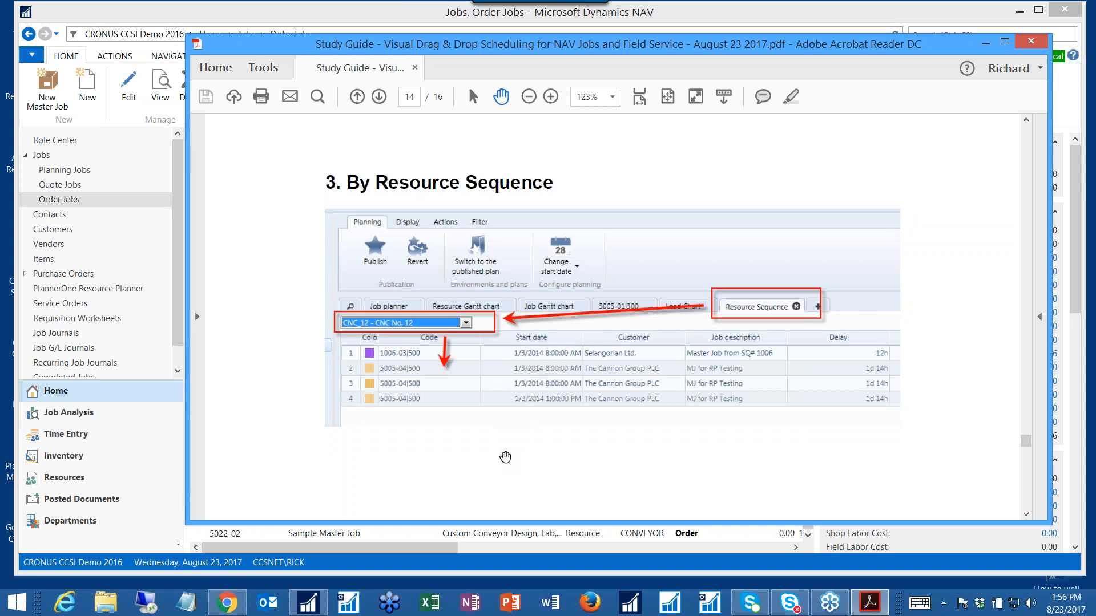
scroll(503, 431, "down", 5)
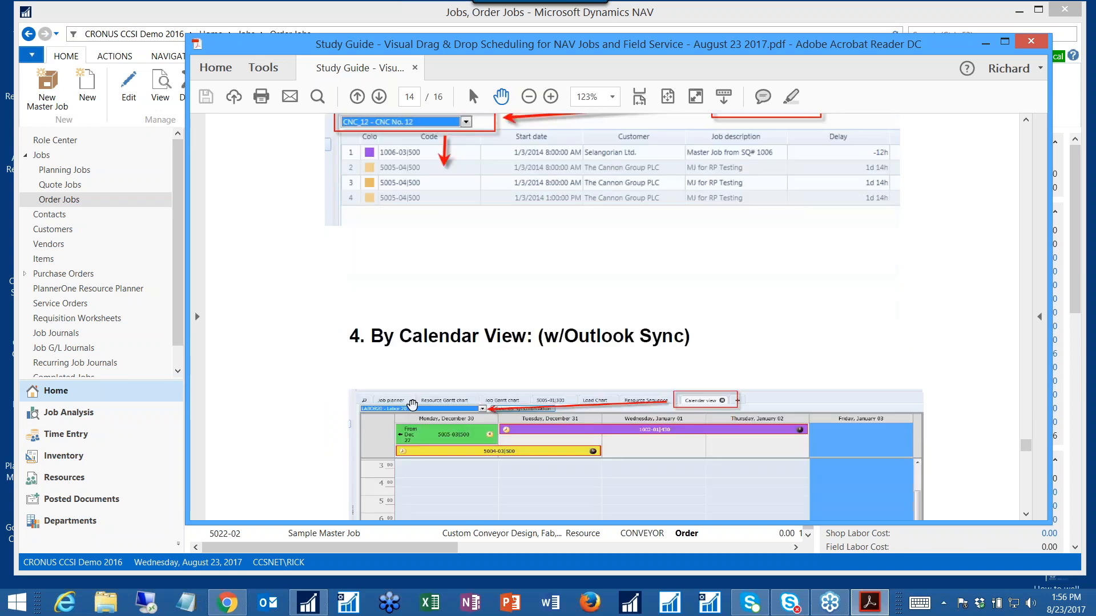
scroll(270, 424, "down", 3)
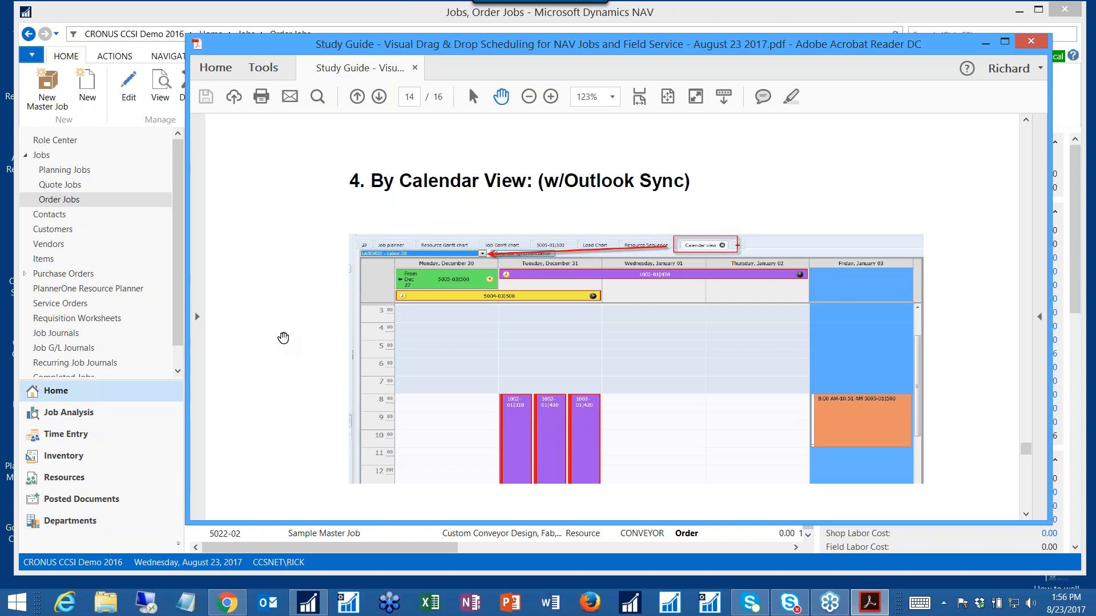
scroll(284, 334, "down", 1)
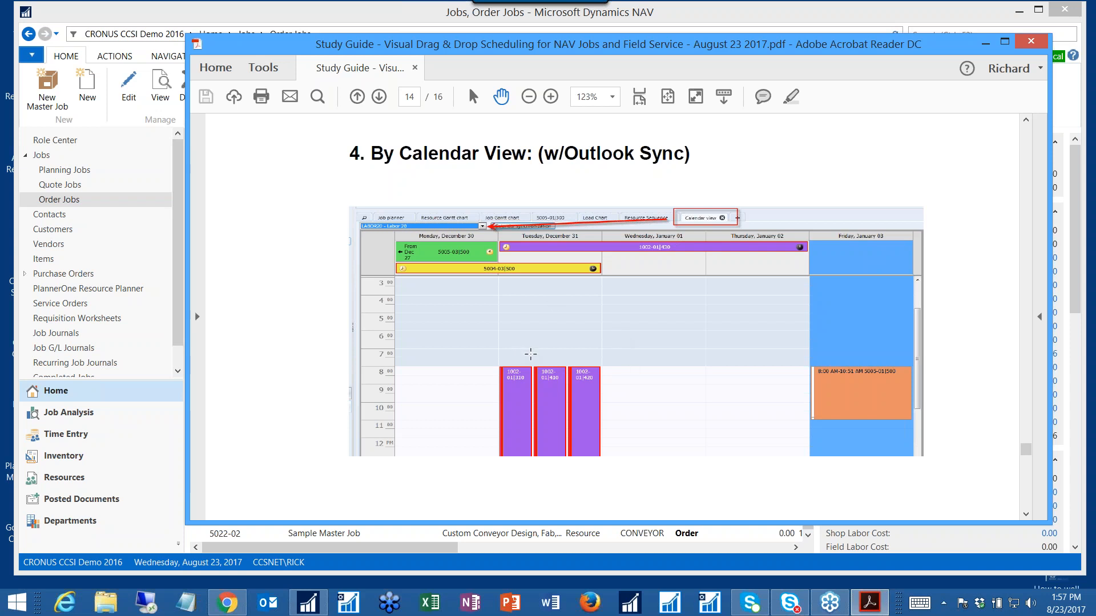
scroll(545, 363, "down", 3)
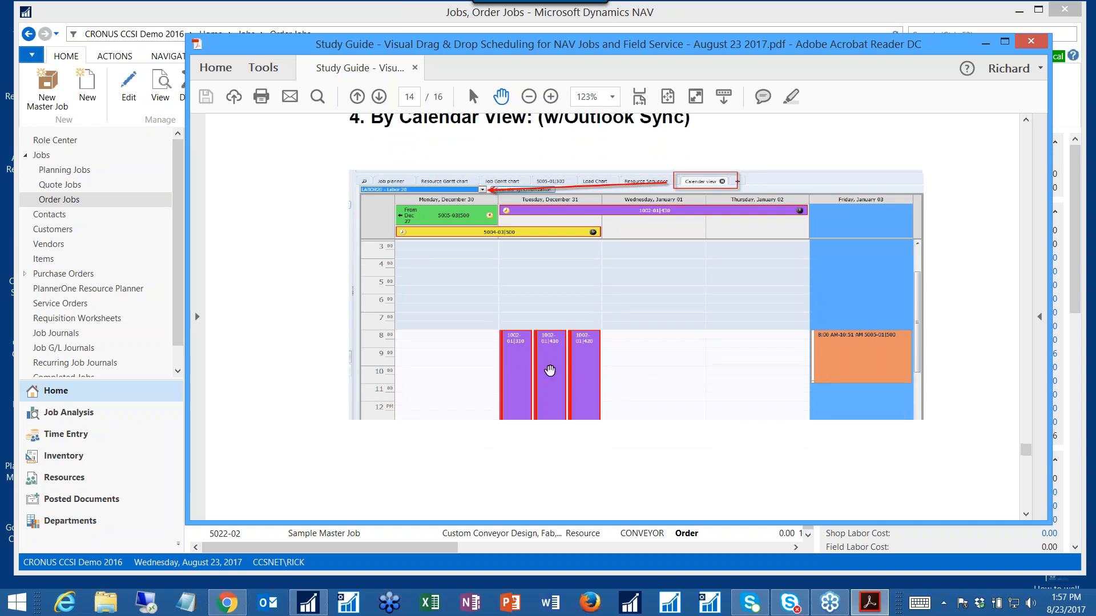
scroll(562, 412, "down", 6)
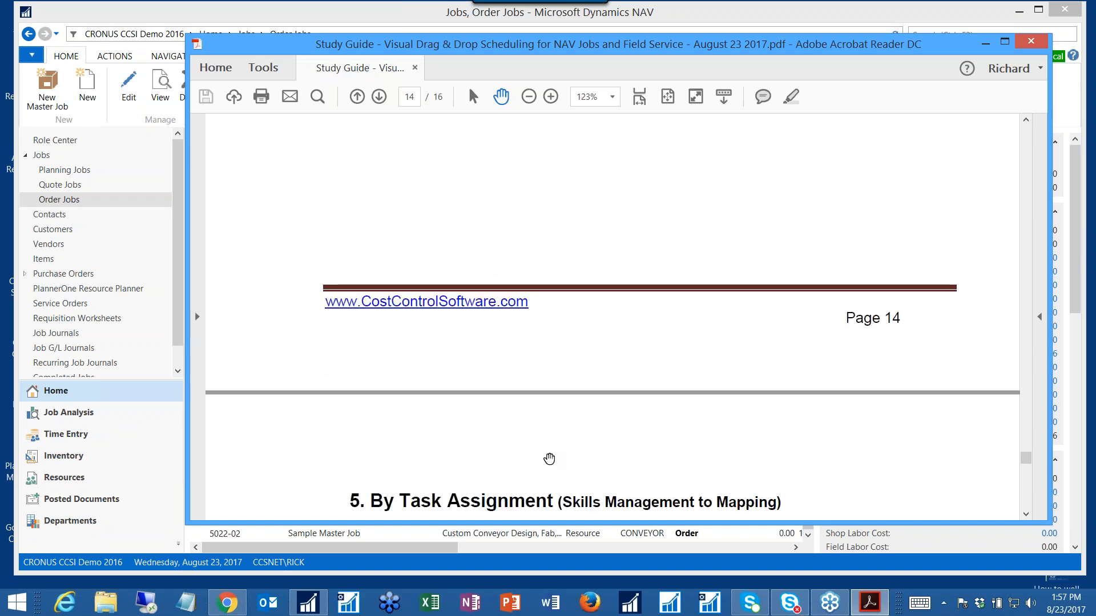
scroll(538, 465, "down", 2)
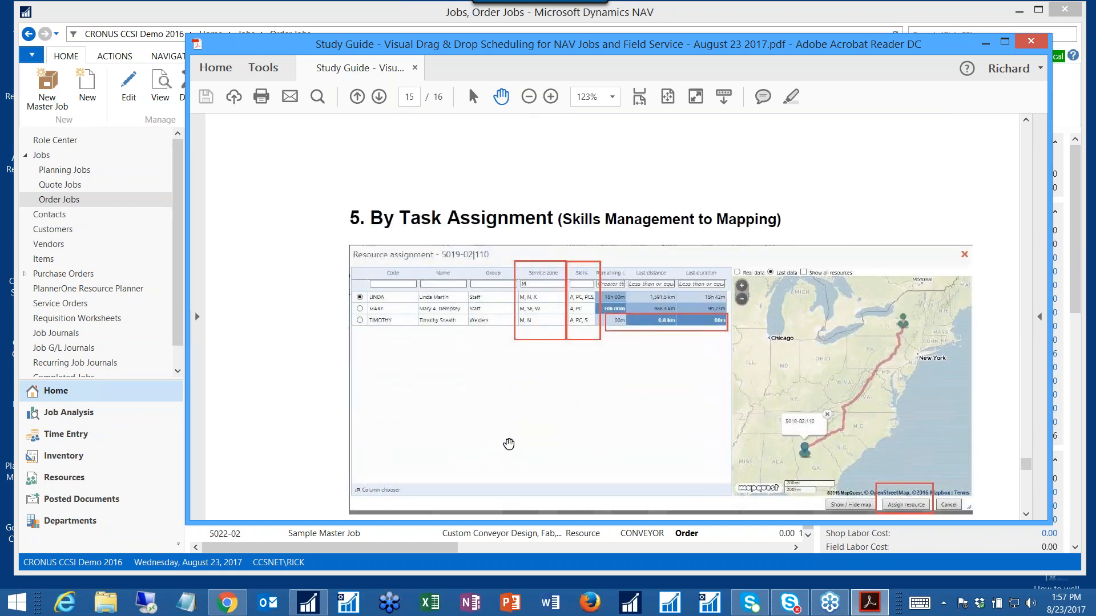